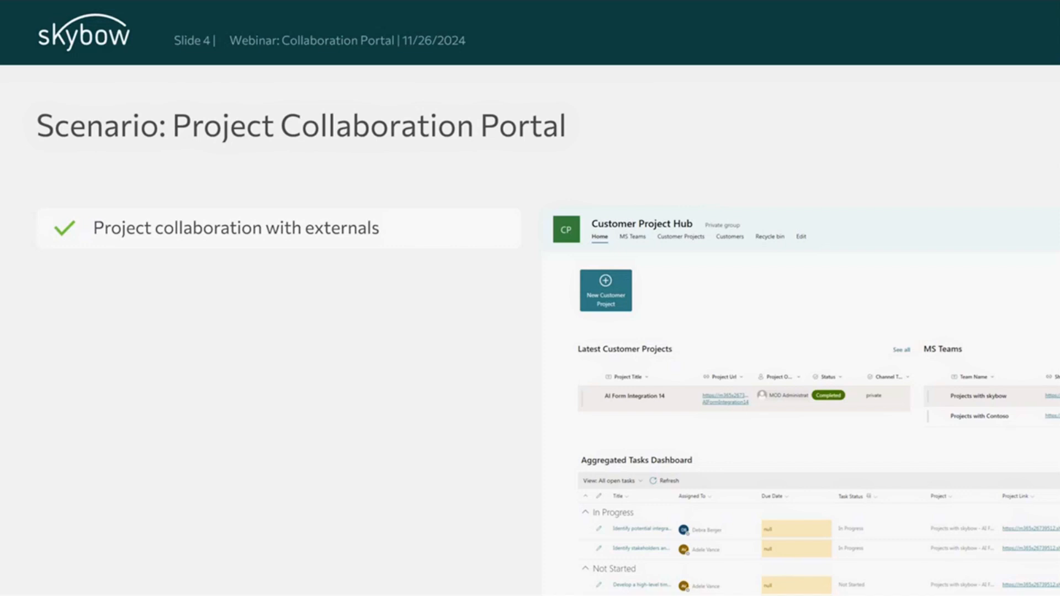
{"action": "key", "text": "Right"}
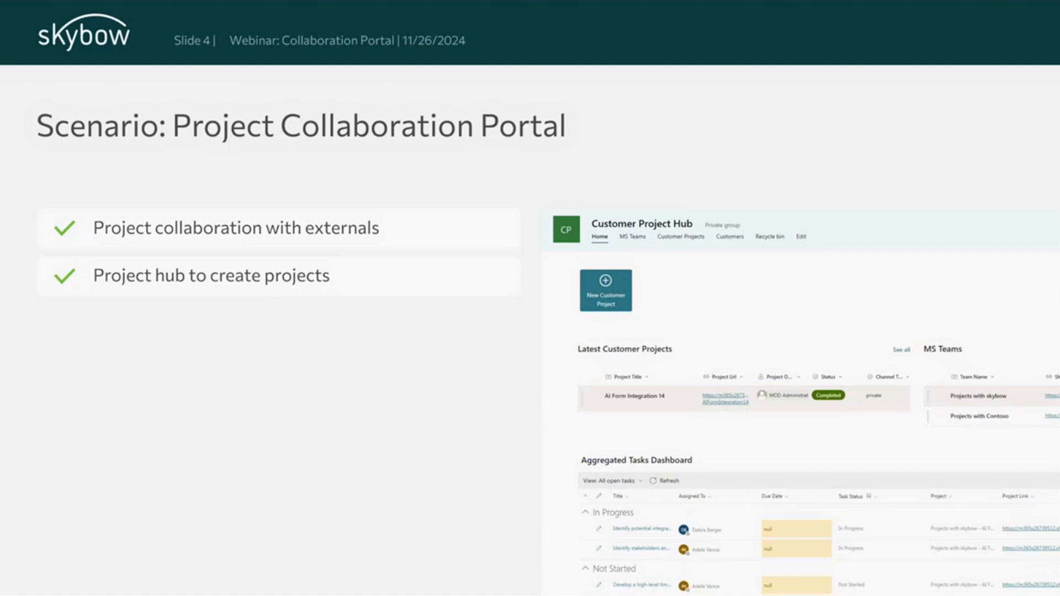
{"action": "key", "text": "Right"}
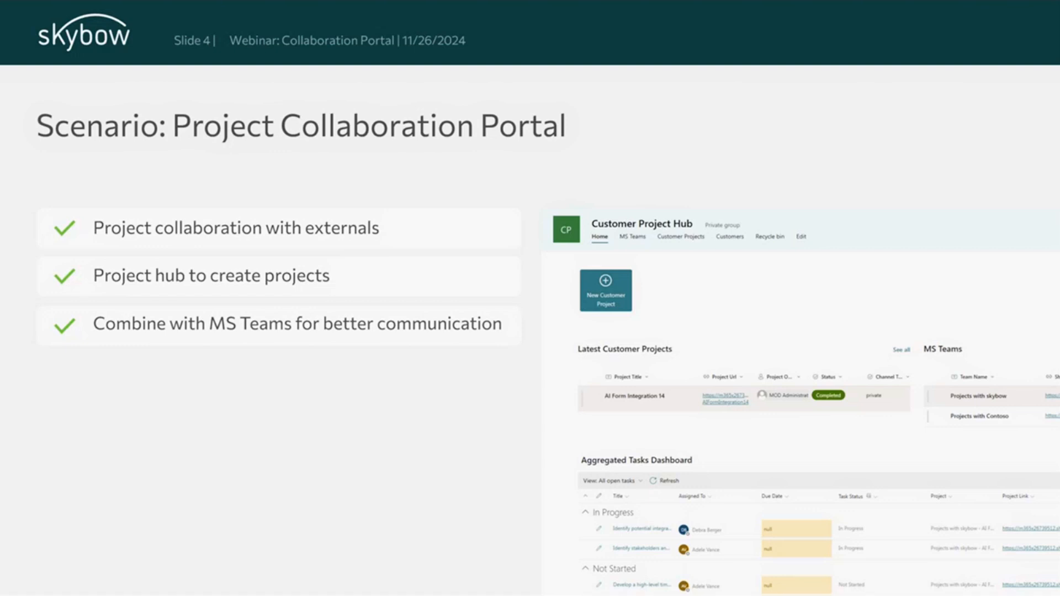
{"action": "key", "text": "Right"}
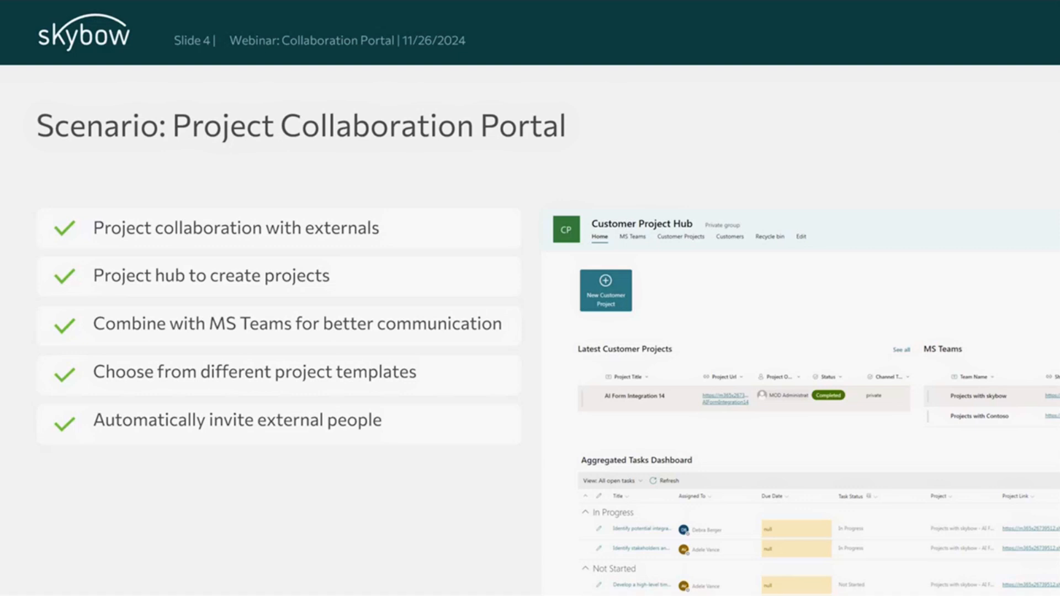
{"action": "key", "text": "Right"}
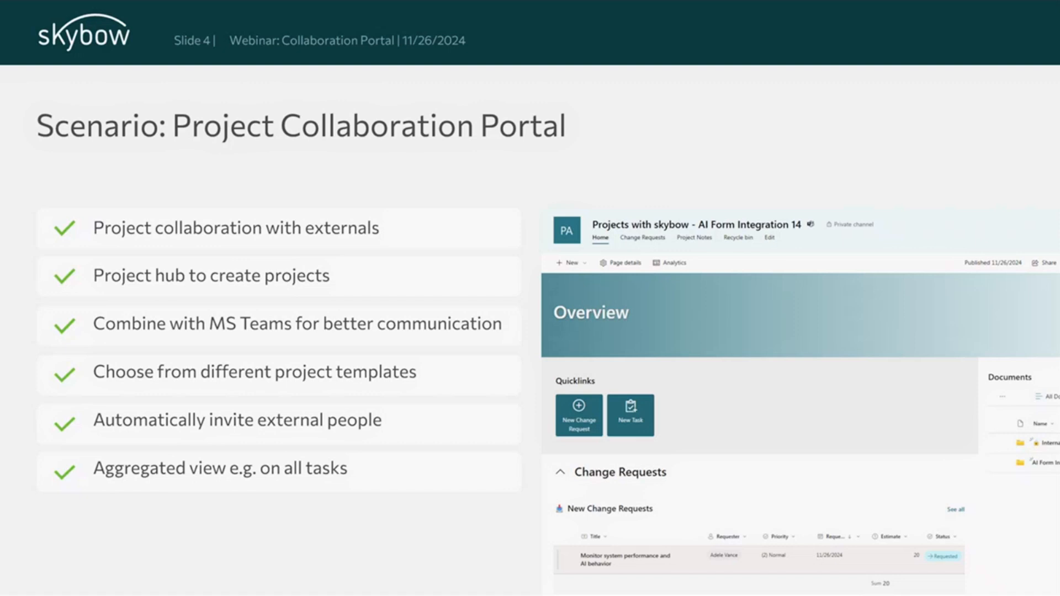
{"action": "key", "text": "Left"}
{"action": "key", "text": "Right"}
{"action": "key", "text": "Right"}
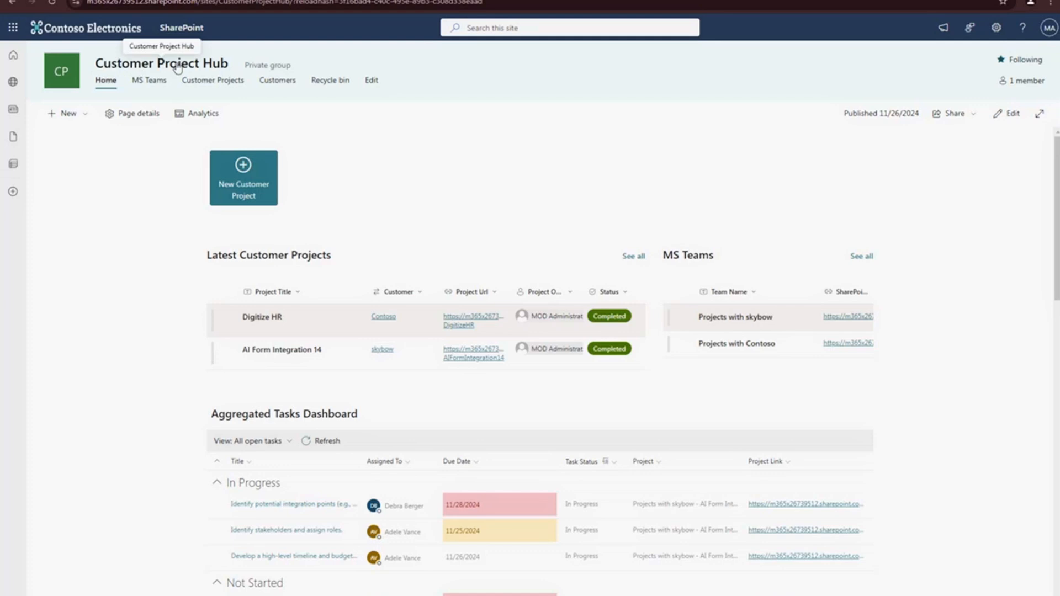
- Start a new customer project from the full latest customer projects list and choose skybow as the customer
{"action": "mouse_move", "coordinate": [108, 73]}
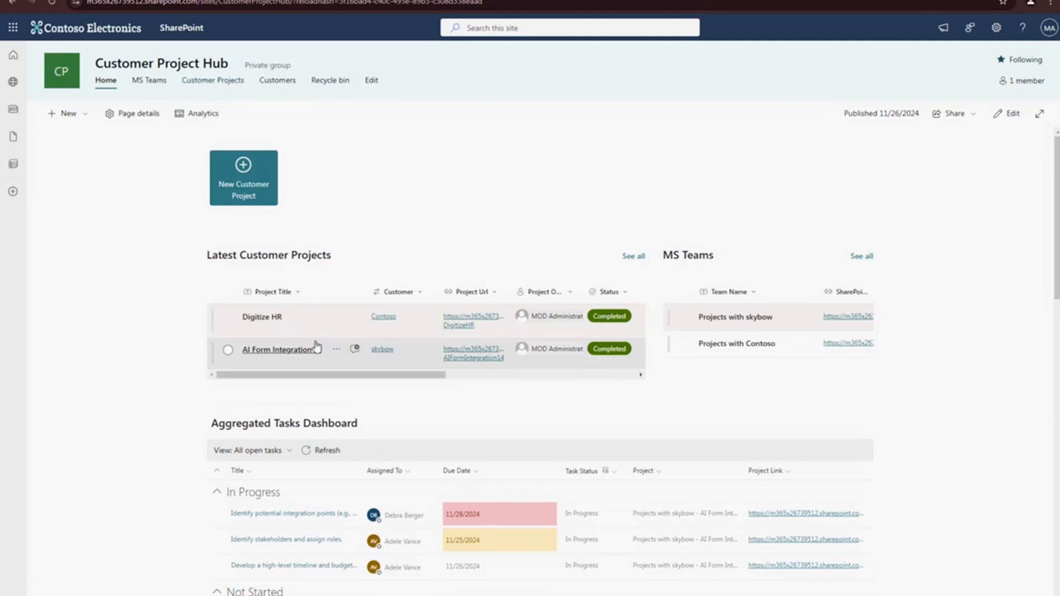
{"action": "left_click", "coordinate": [632, 257]}
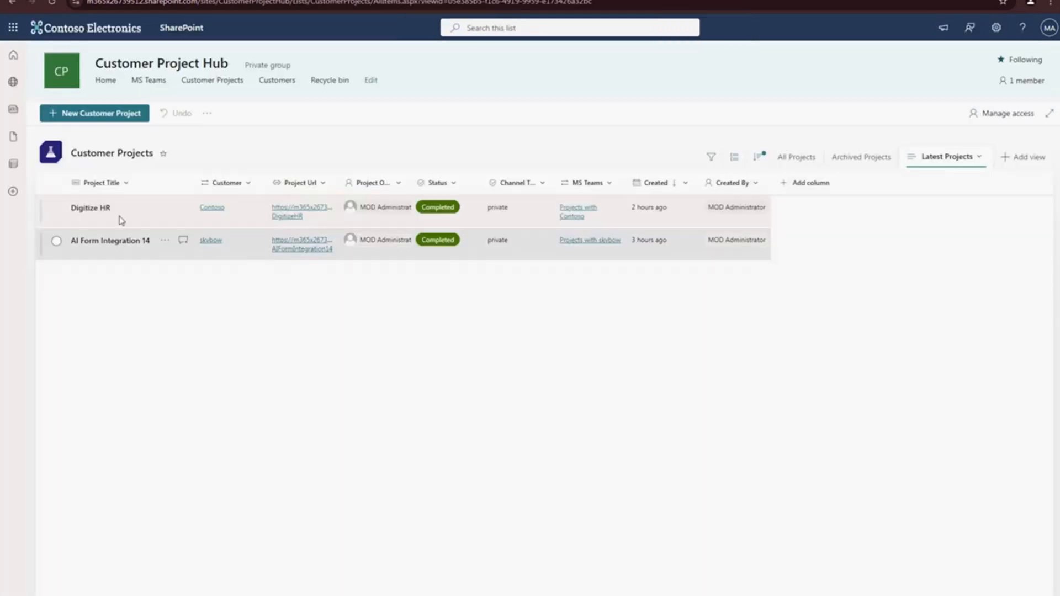
{"action": "left_click", "coordinate": [113, 114]}
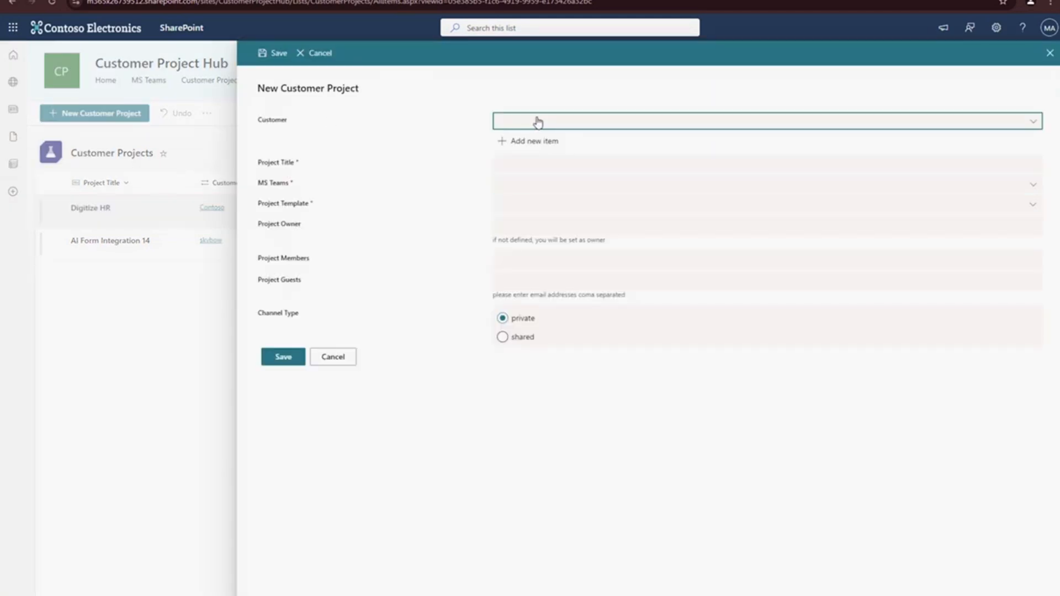
{"action": "left_click", "coordinate": [538, 122]}
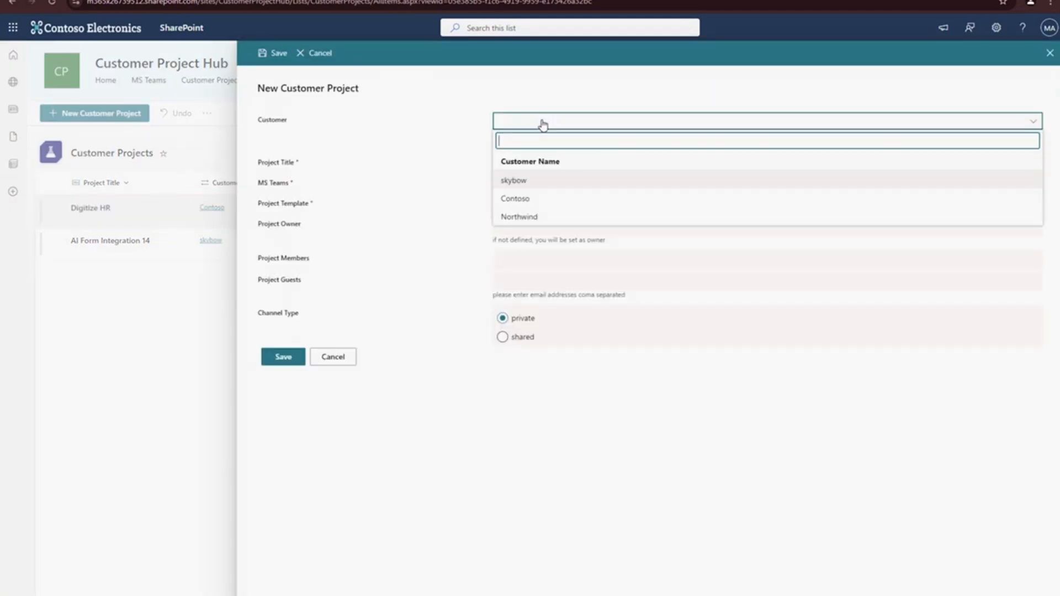
{"action": "left_click", "coordinate": [516, 183]}
- Title the new customer project "Webinar Prep"
{"action": "left_click", "coordinate": [500, 164]}
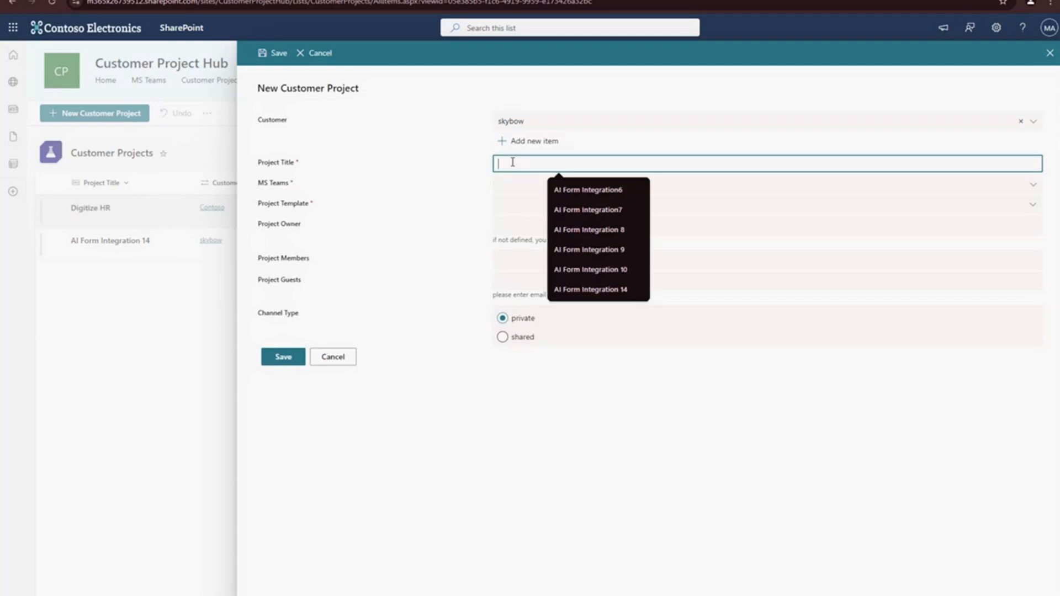
{"action": "left_click", "coordinate": [422, 160]}
{"action": "left_click", "coordinate": [505, 163]}
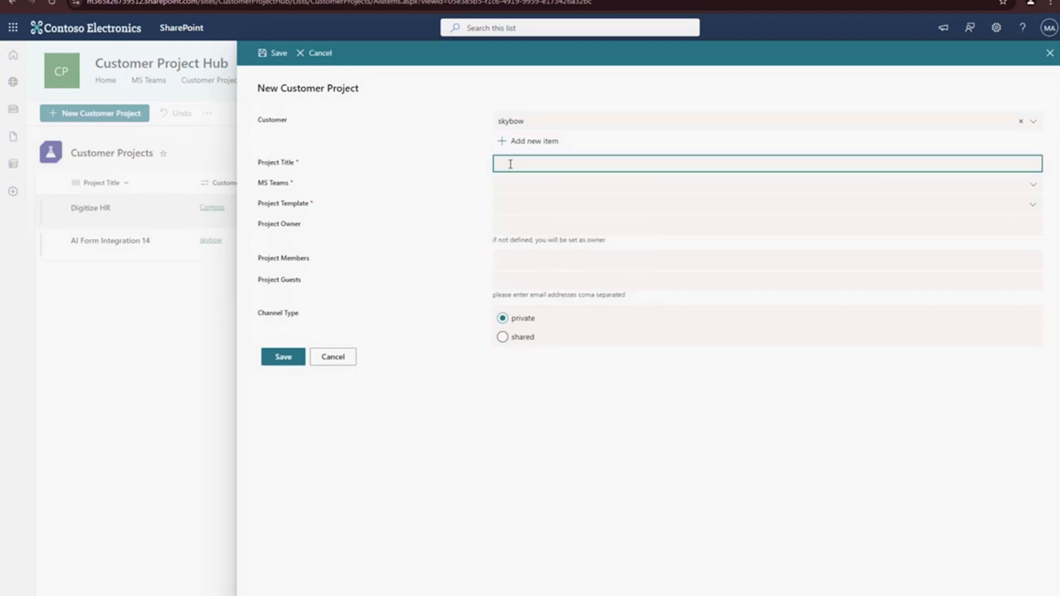
{"action": "left_click", "coordinate": [510, 164]}
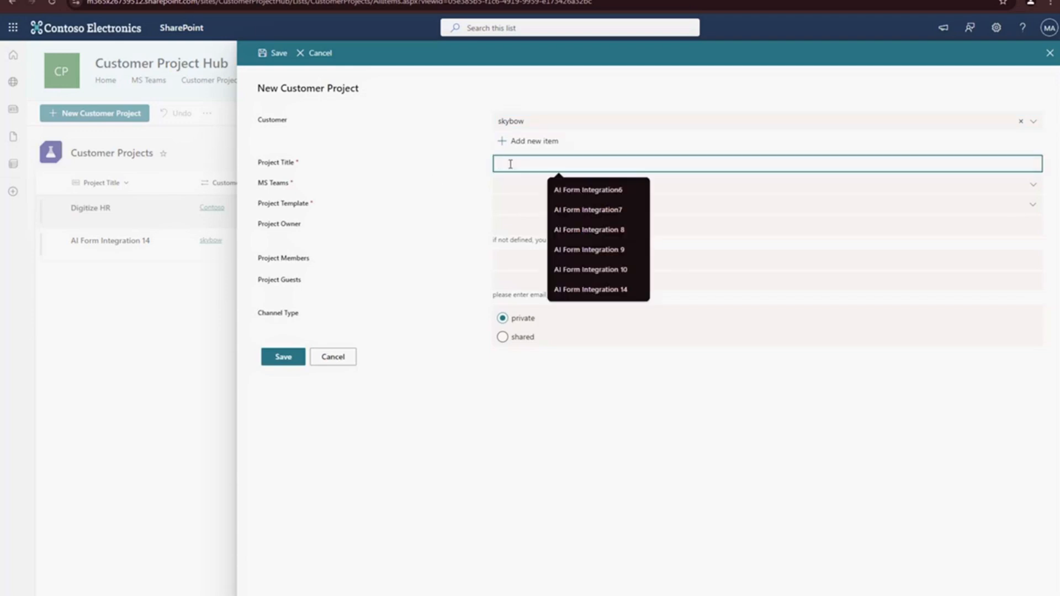
{"action": "type", "text": "D"}
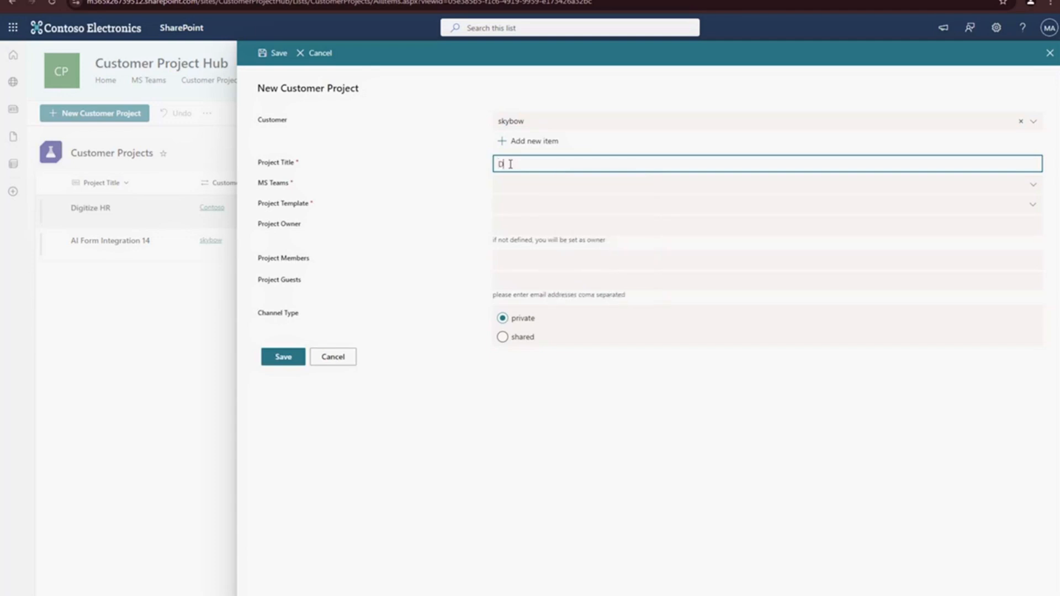
{"action": "key", "text": "BackSpace"}
{"action": "type", "text": "Webinar Prep"}
- Assign the project to the MS Teams team "Projects with skybow" and base it on Project Template 1
{"action": "left_click", "coordinate": [525, 187]}
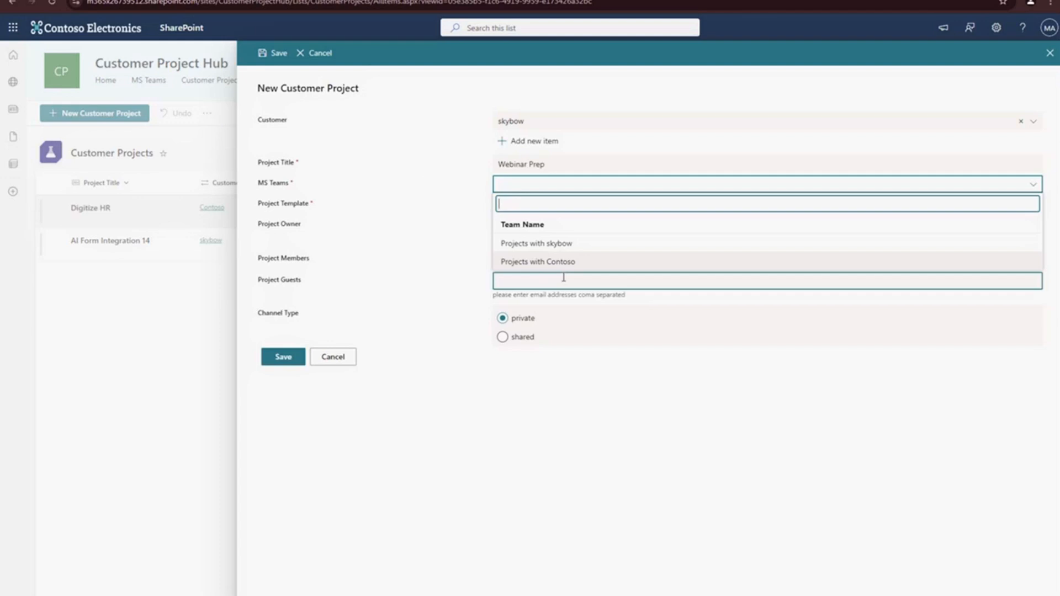
{"action": "left_click", "coordinate": [548, 243]}
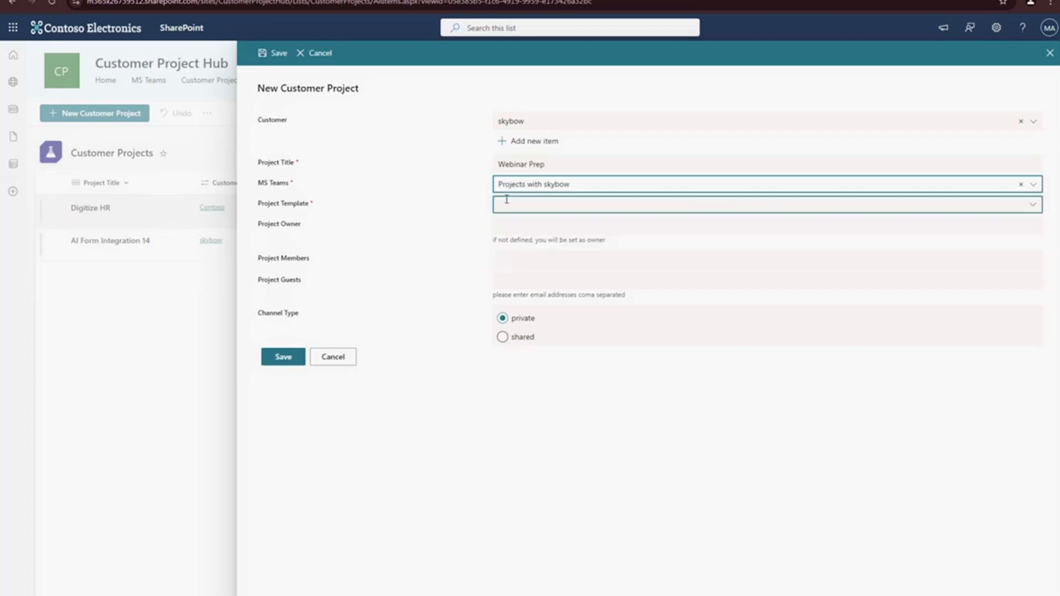
{"action": "left_click", "coordinate": [519, 204]}
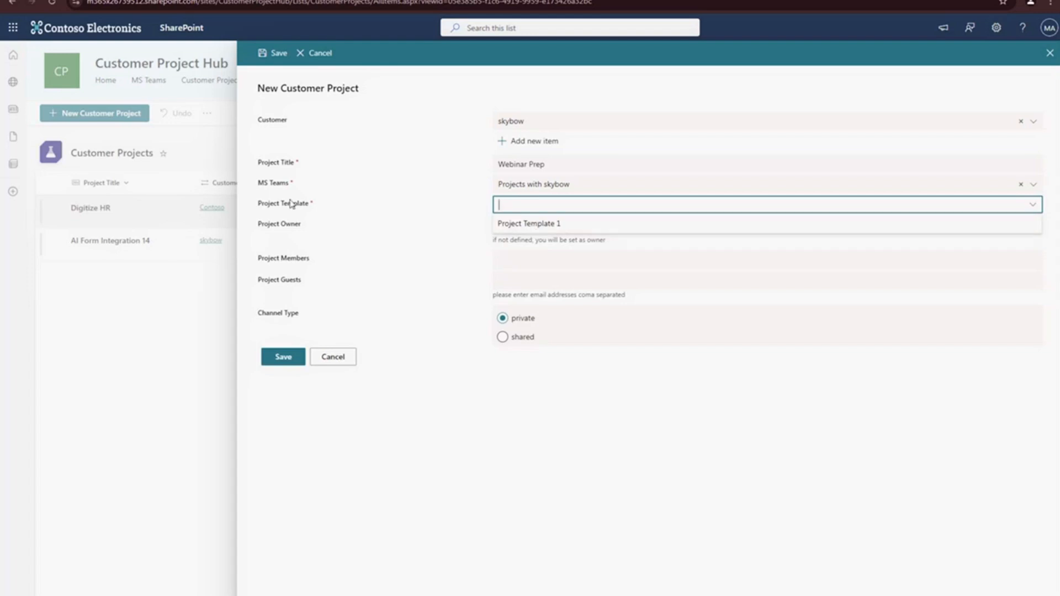
{"action": "left_click", "coordinate": [522, 225]}
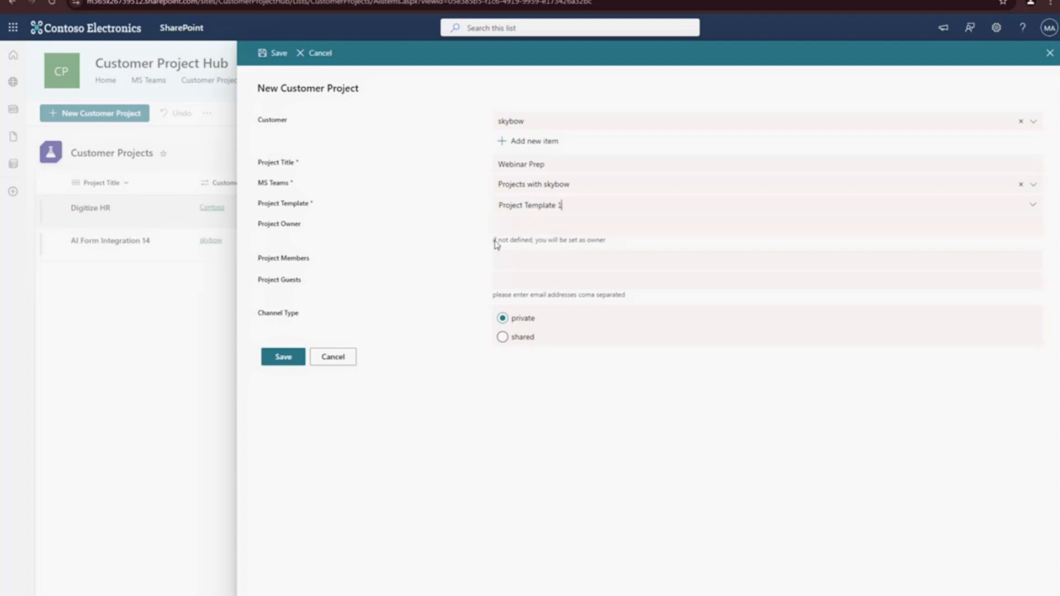
- Set the MOD Administrator account as the project owner
{"action": "left_click", "coordinate": [530, 237]}
{"action": "type", "text": "admin"}
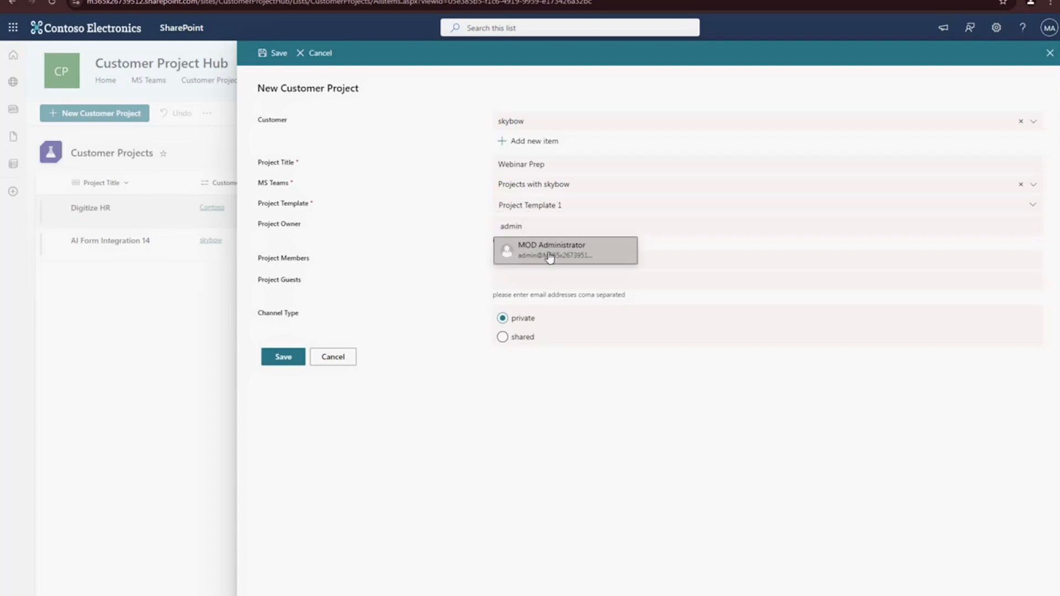
{"action": "left_click", "coordinate": [549, 257]}
- Add the two internal colleagues as project members
{"action": "left_click", "coordinate": [519, 260]}
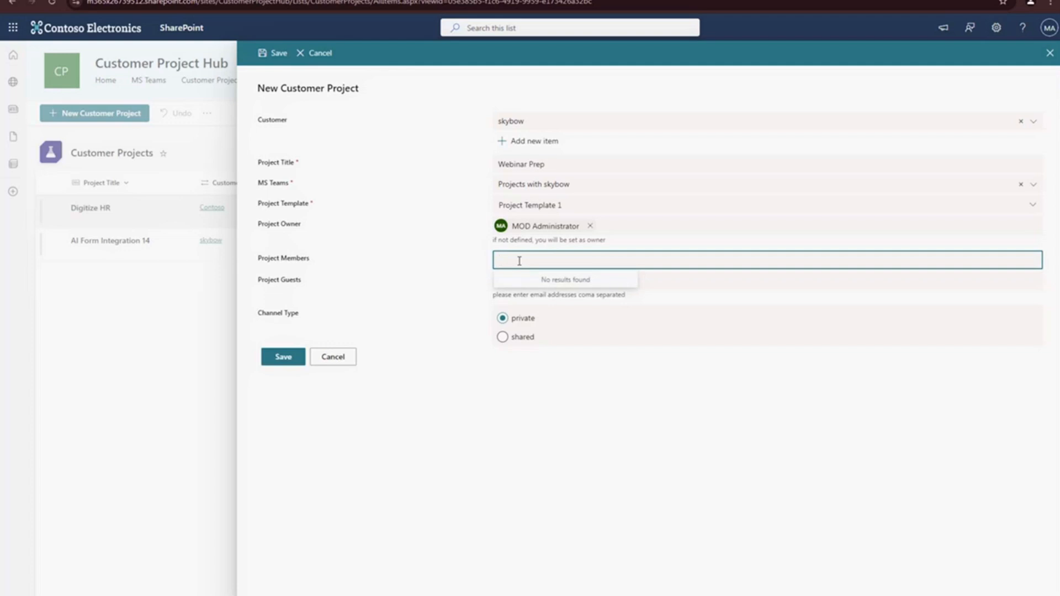
{"action": "type", "text": "adele"}
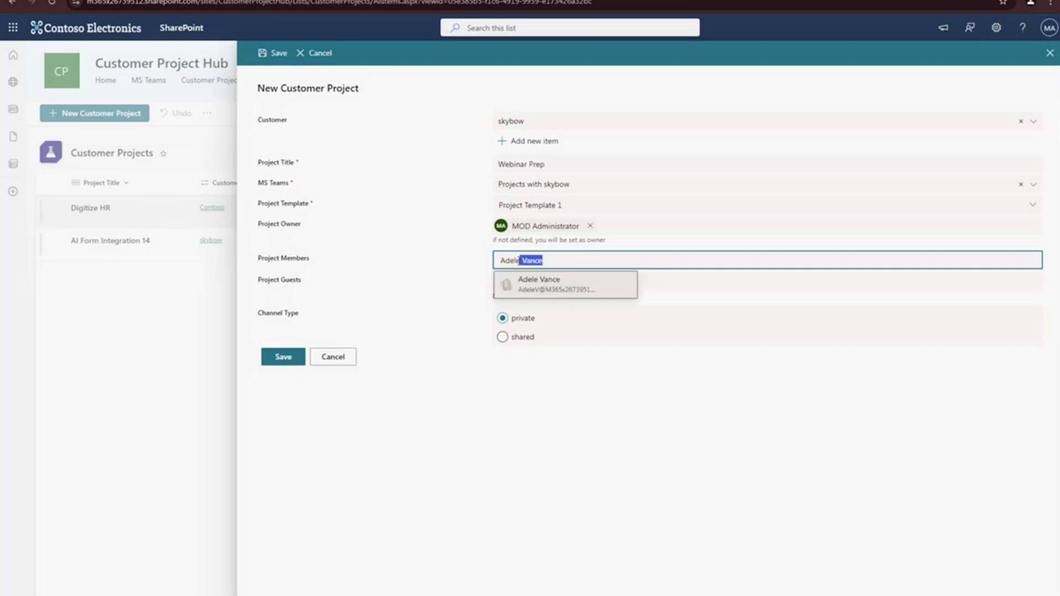
{"action": "left_click", "coordinate": [531, 283]}
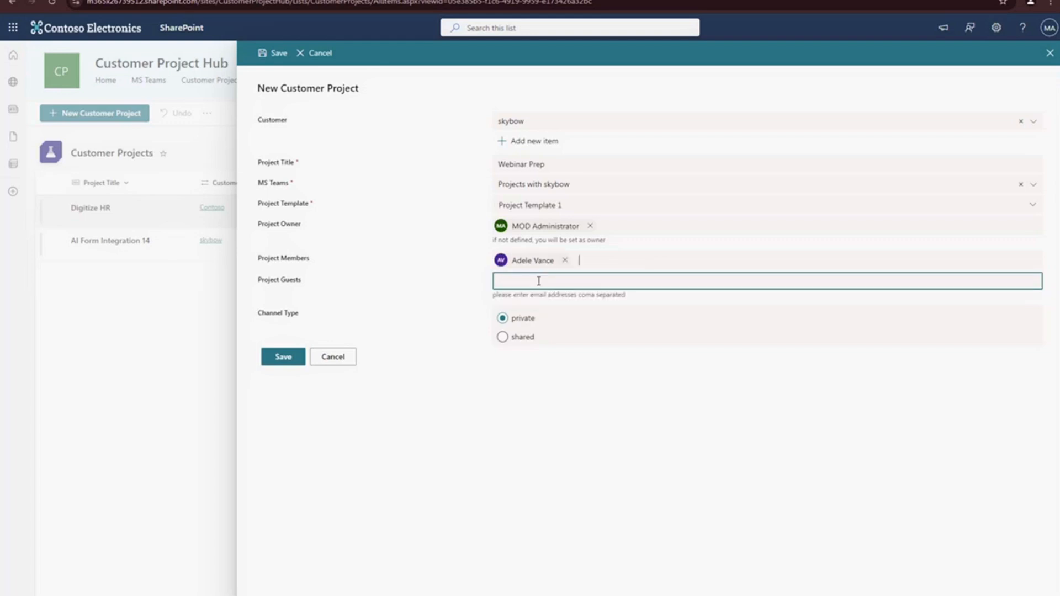
{"action": "left_click", "coordinate": [601, 258]}
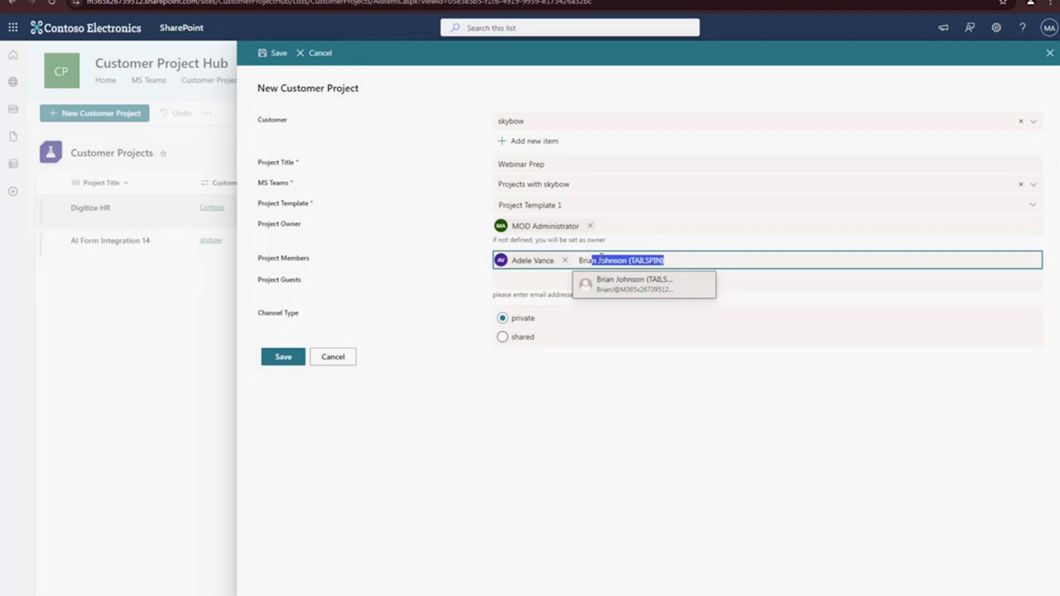
{"action": "key", "text": "Tab"}
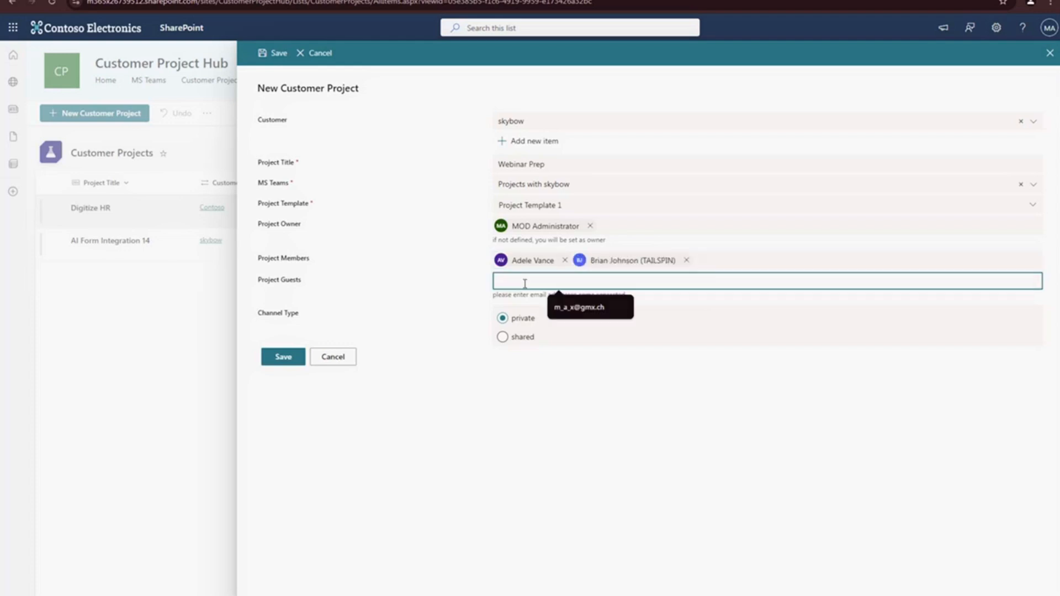
- Enter the external guest's e-mail address, keep the channel type private, and save the new customer project
{"action": "left_click", "coordinate": [439, 272]}
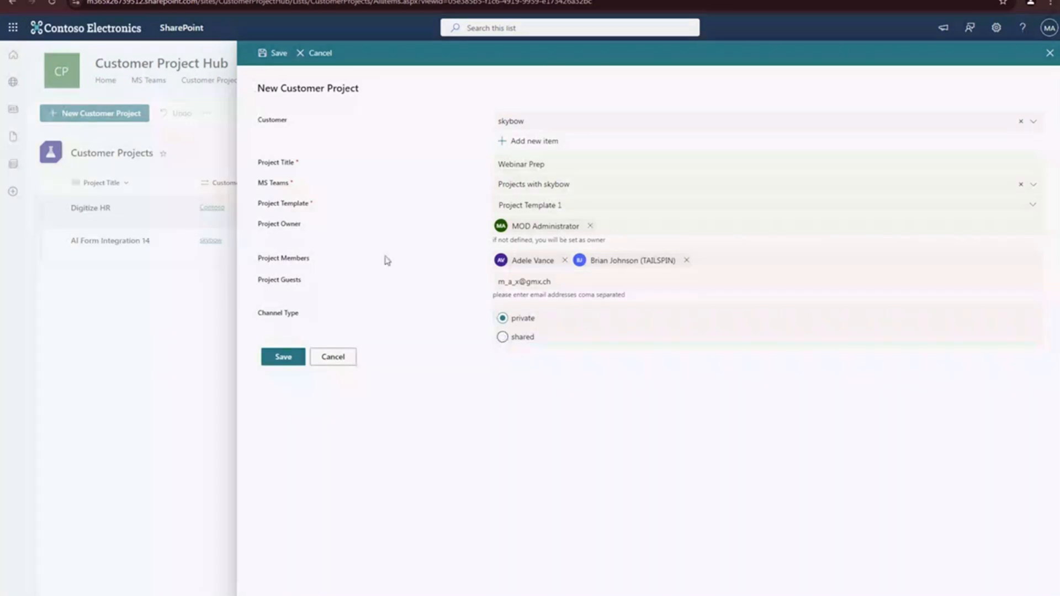
{"action": "left_click", "coordinate": [503, 319]}
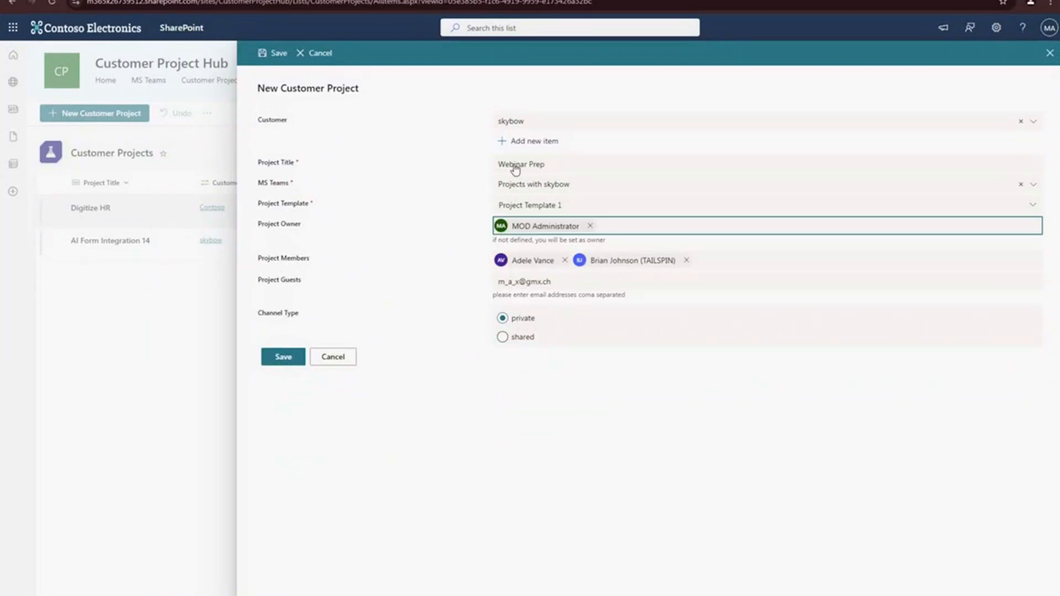
{"action": "left_click", "coordinate": [283, 357]}
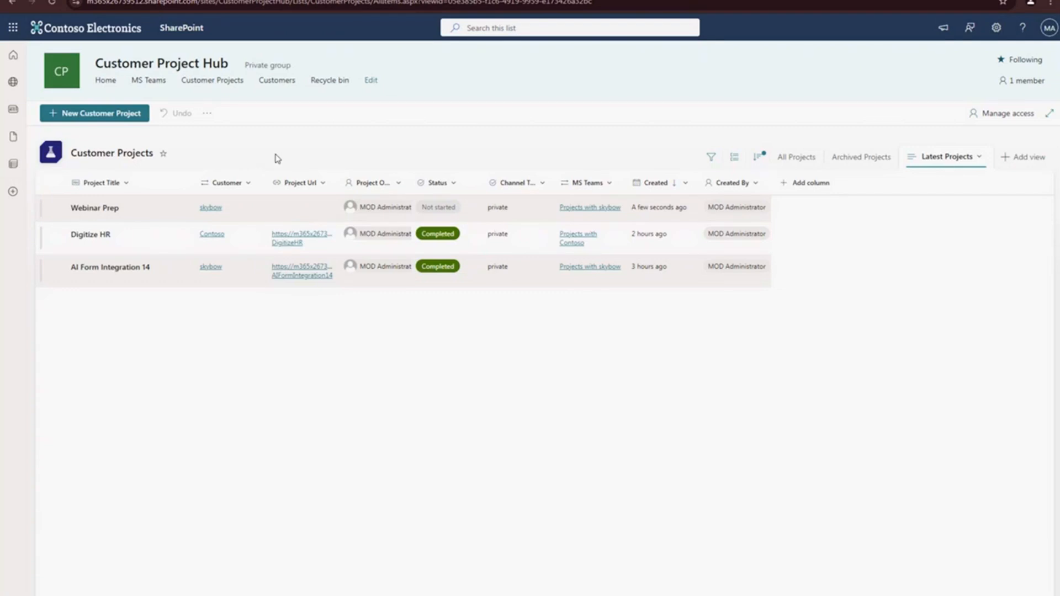
- Start a new entry in the hub's MS Teams list and name the team "Projects with Nothwind"
{"action": "left_click", "coordinate": [145, 83]}
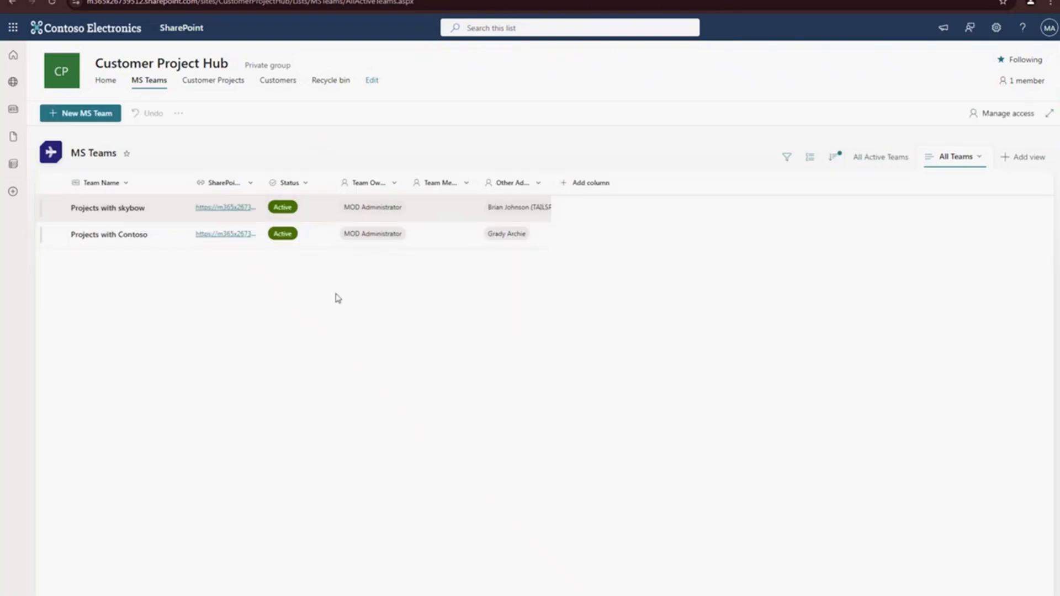
{"action": "left_click", "coordinate": [82, 115]}
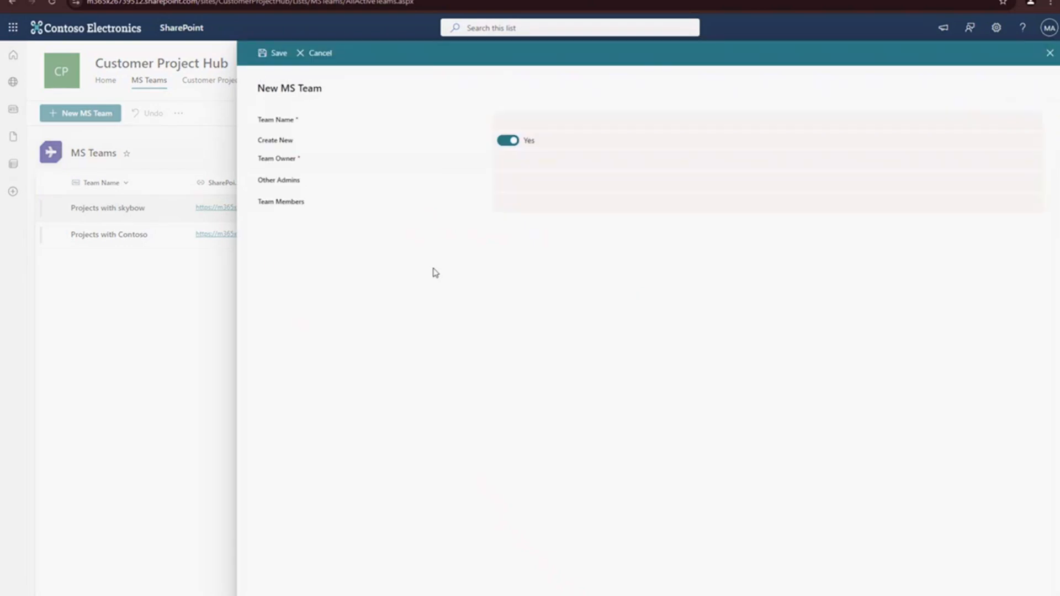
{"action": "left_click", "coordinate": [528, 117]}
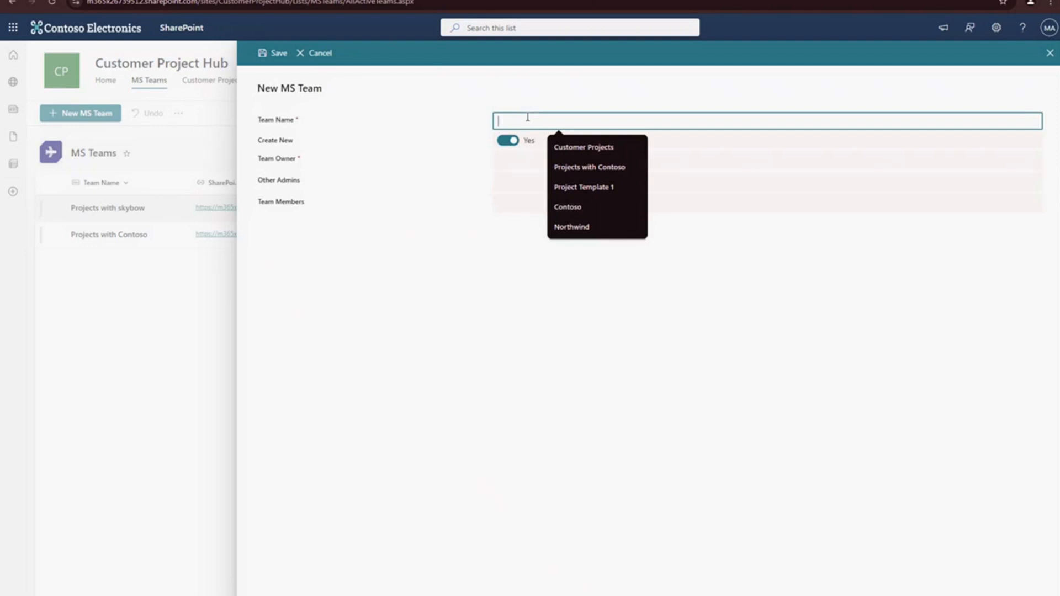
{"action": "type", "text": "Projects"}
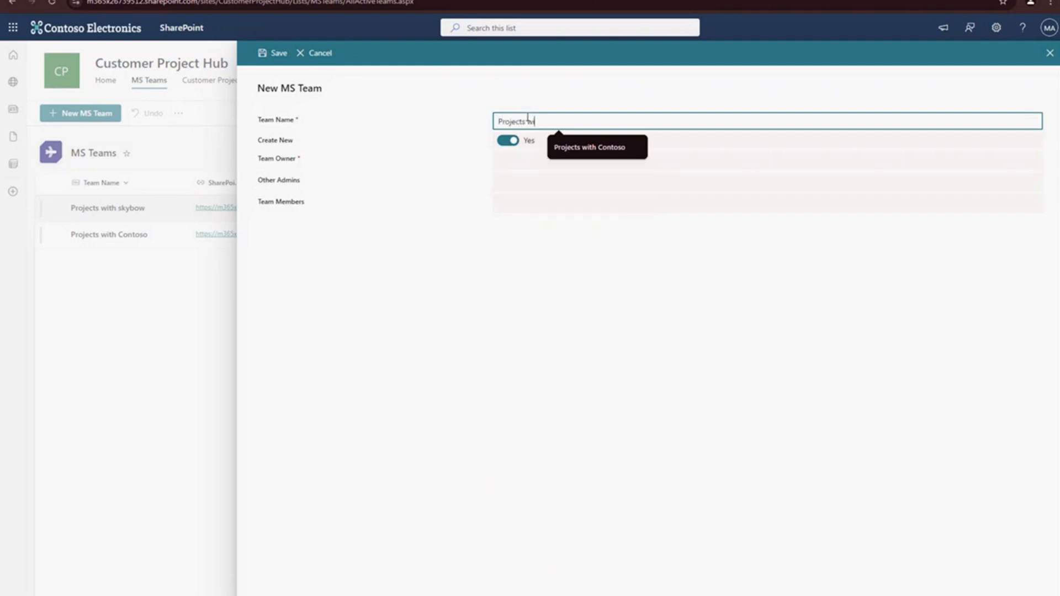
{"action": "type", "text": " with Nothwind"}
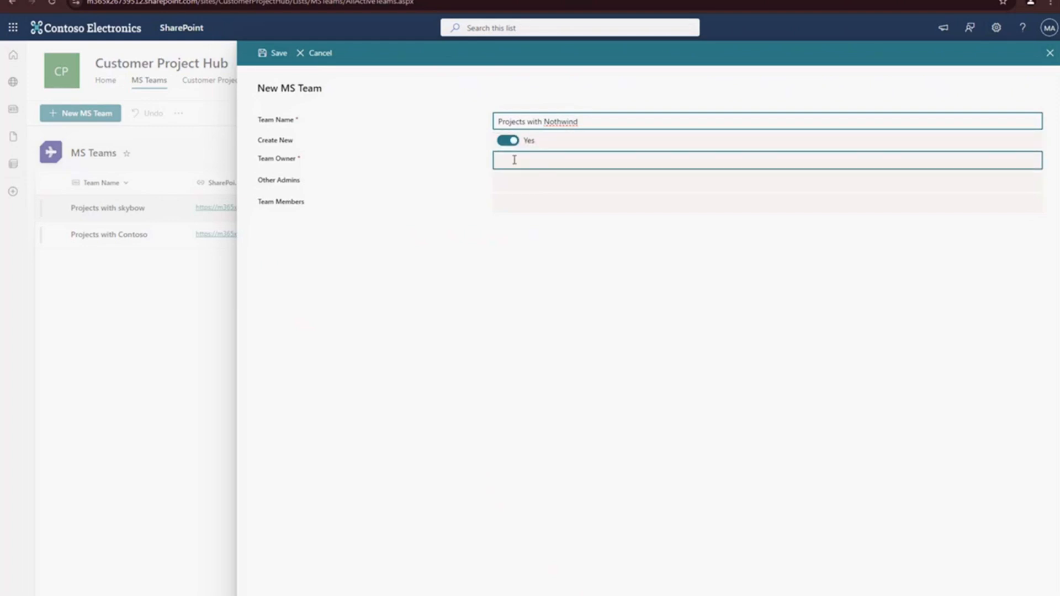
- Switch Create New to No to examine the fields for an existing team, and restore it to Yes
{"action": "left_click", "coordinate": [512, 142]}
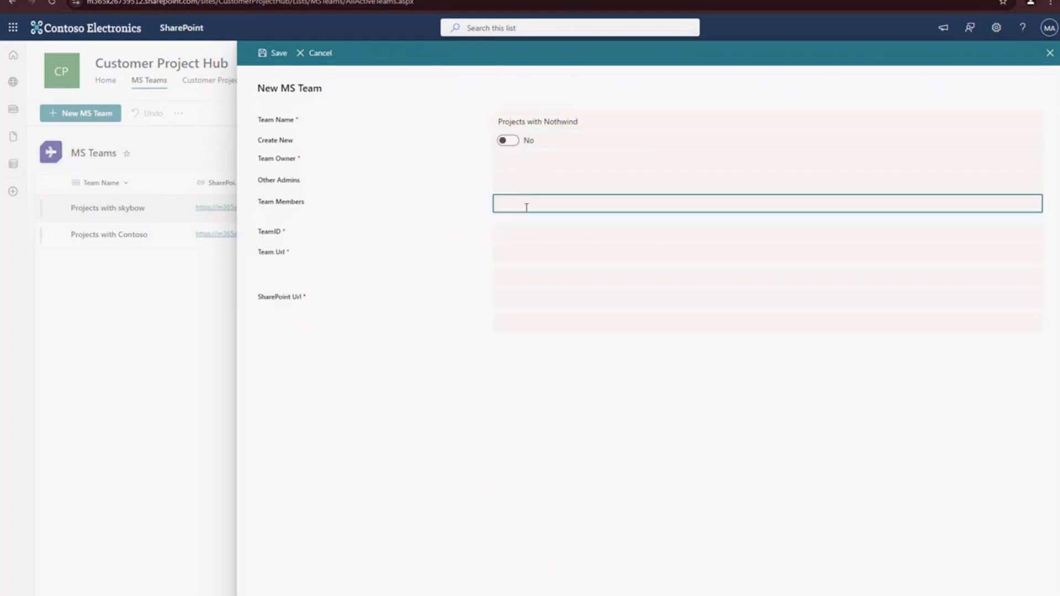
{"action": "left_click_drag", "start_coordinate": [282, 230], "coordinate": [405, 301]}
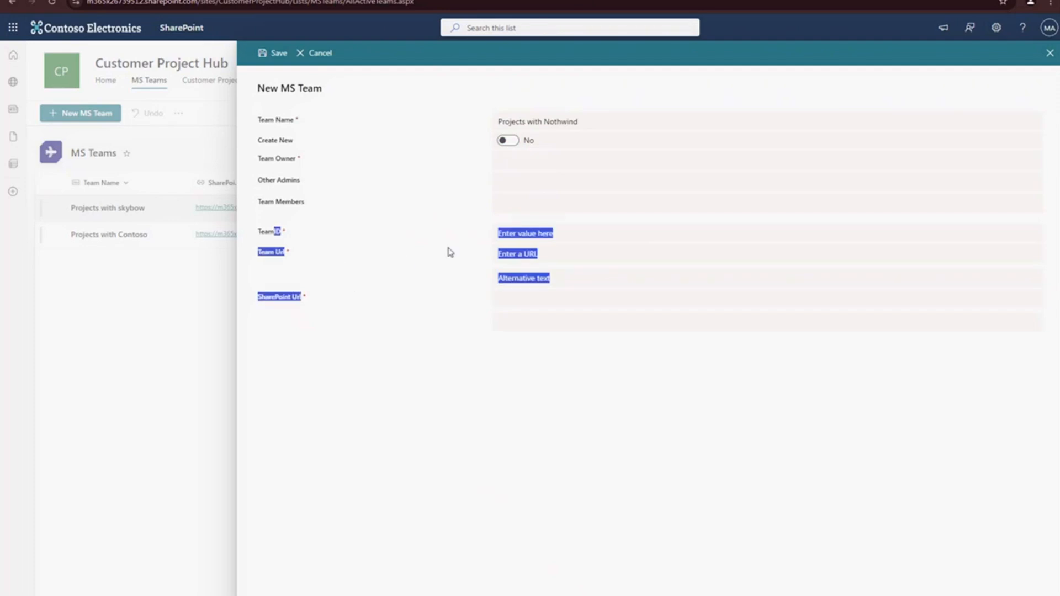
{"action": "left_click", "coordinate": [508, 140]}
- Set the MOD Administrator account as the owner of the new team
{"action": "left_click", "coordinate": [512, 162]}
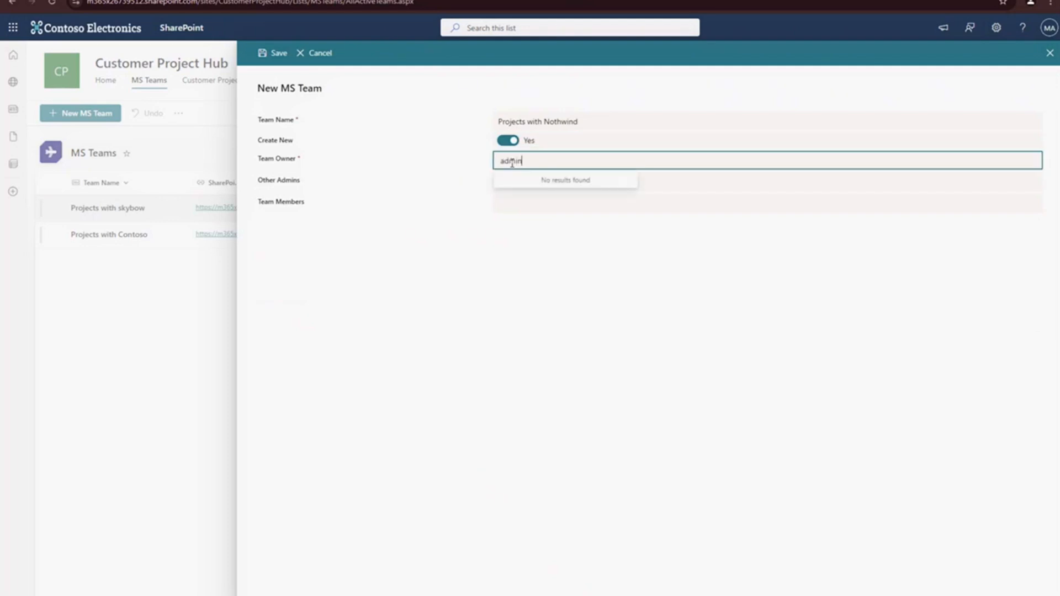
{"action": "left_click", "coordinate": [534, 189]}
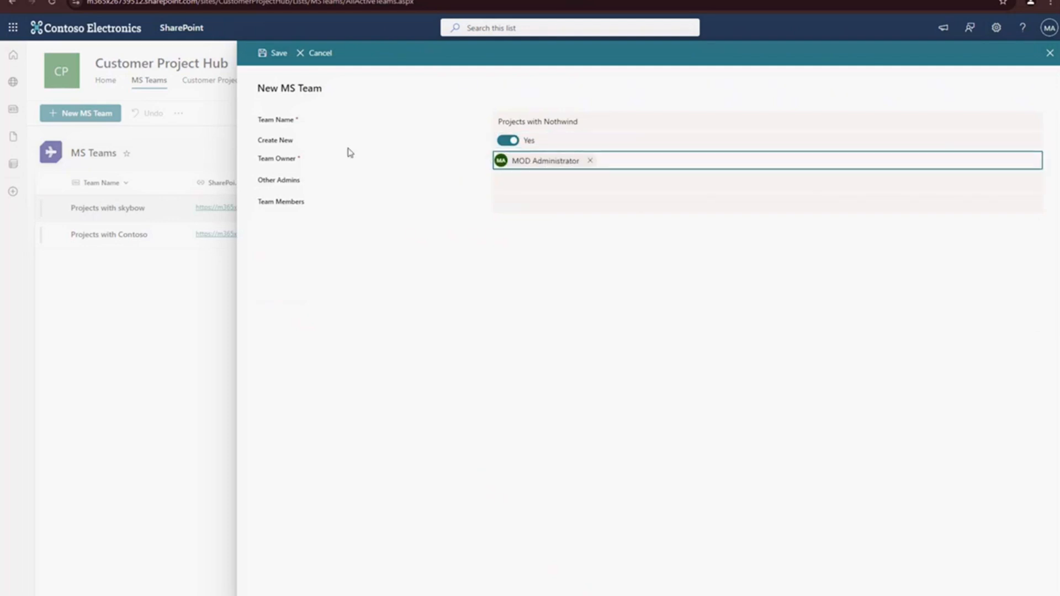
- Save the new MS Team entry, and switch to Microsoft Teams to view the AI Form Integration 14 channel's Project Homepage
{"action": "left_click", "coordinate": [266, 53]}
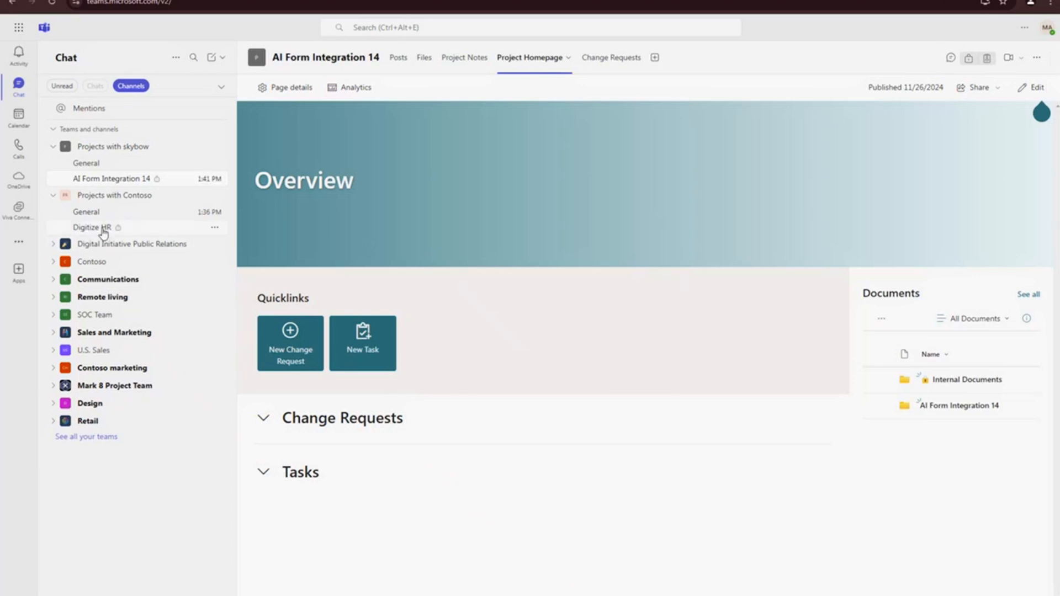
{"action": "left_click", "coordinate": [175, 183]}
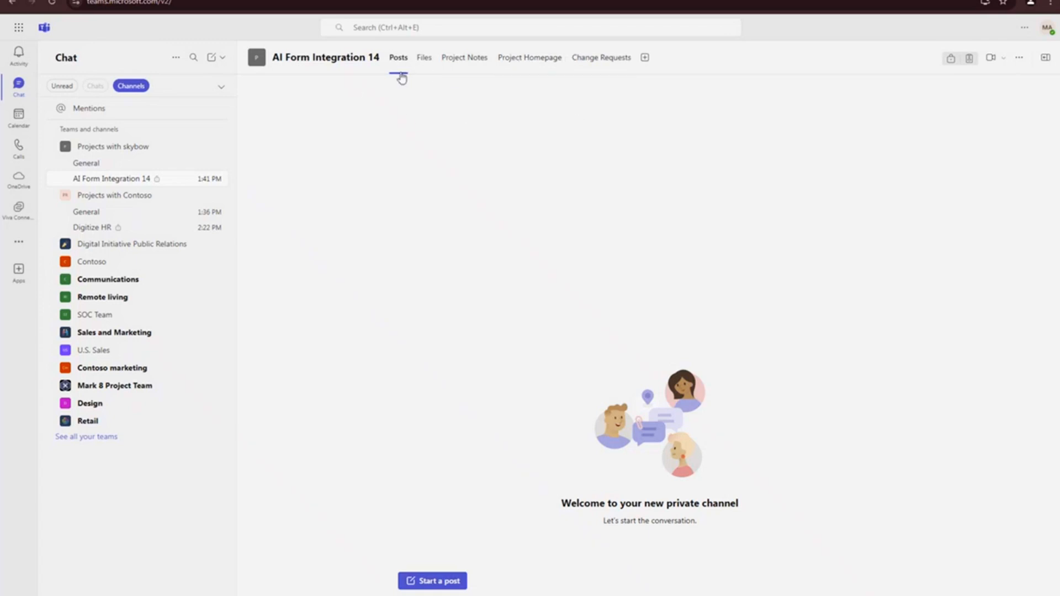
{"action": "left_click", "coordinate": [538, 56]}
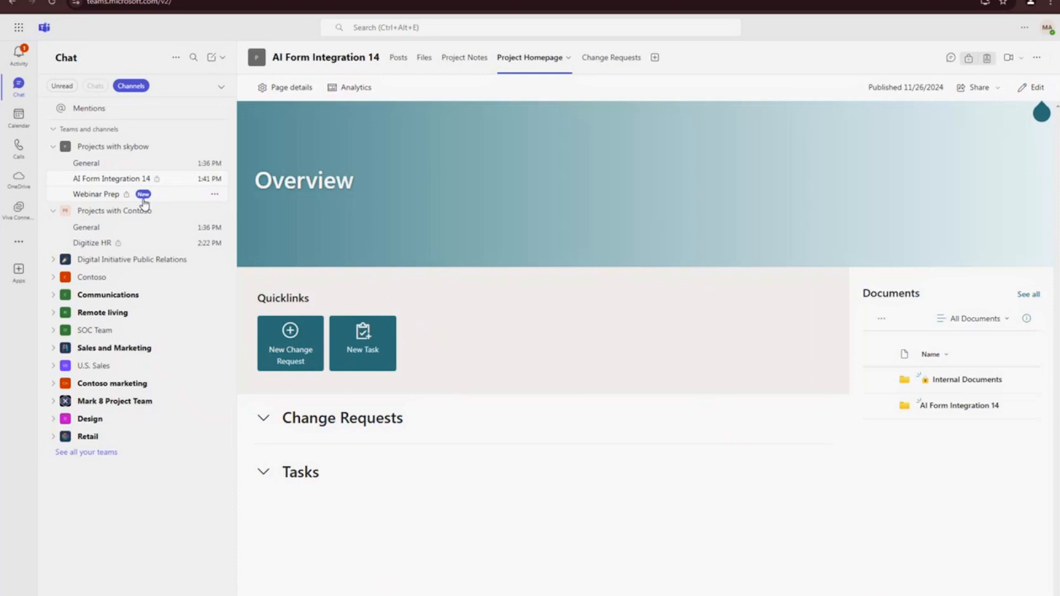
- Open the new Webinar Prep channel, check its owners, members and guests in the channel management, and return to its posts
{"action": "left_click", "coordinate": [166, 196]}
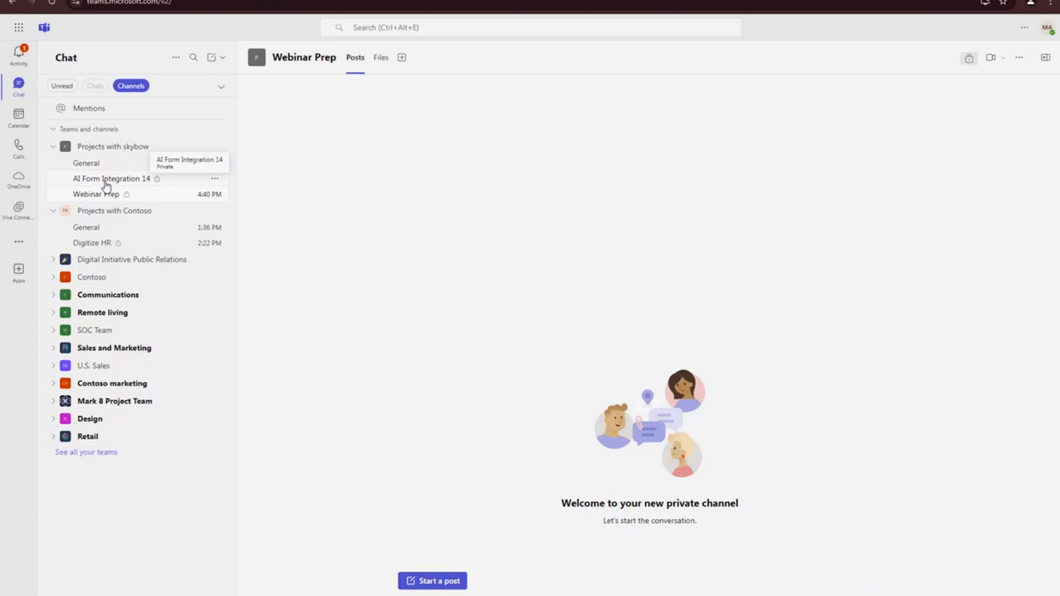
{"action": "left_click", "coordinate": [215, 194]}
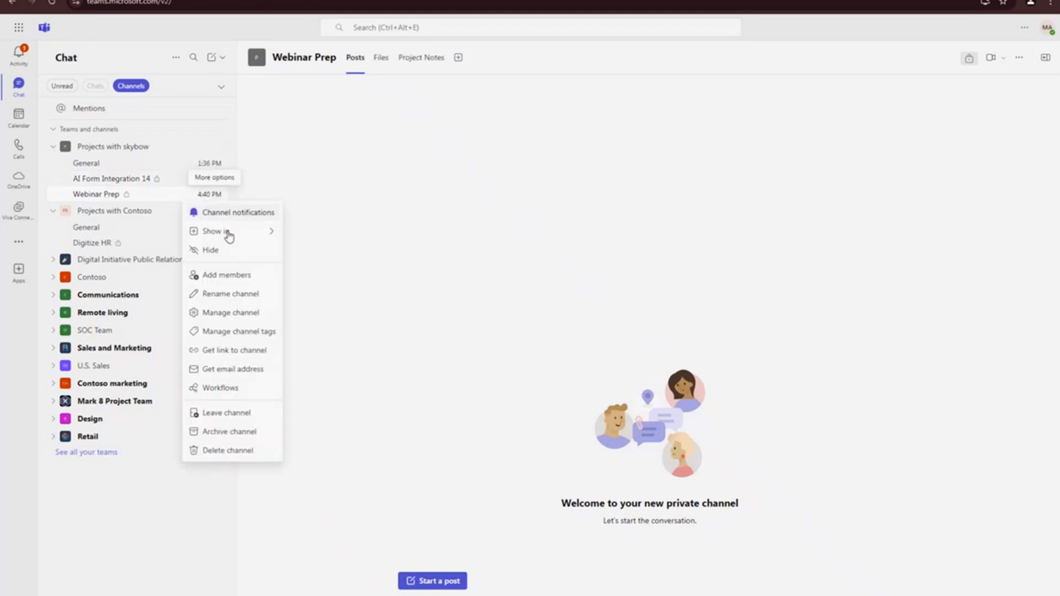
{"action": "left_click", "coordinate": [230, 312]}
{"action": "left_click", "coordinate": [312, 215]}
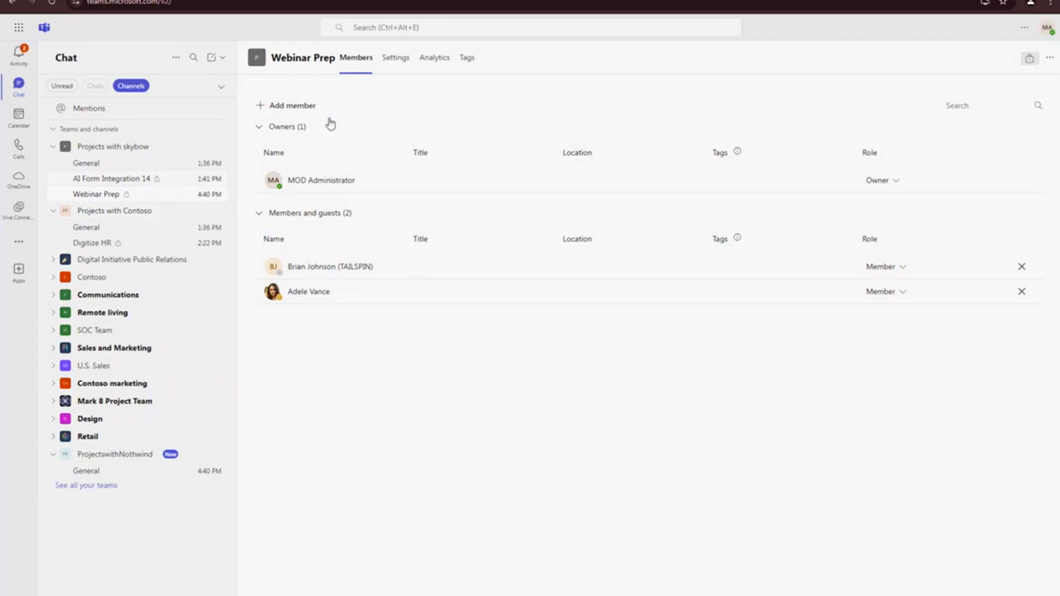
{"action": "left_click", "coordinate": [103, 195]}
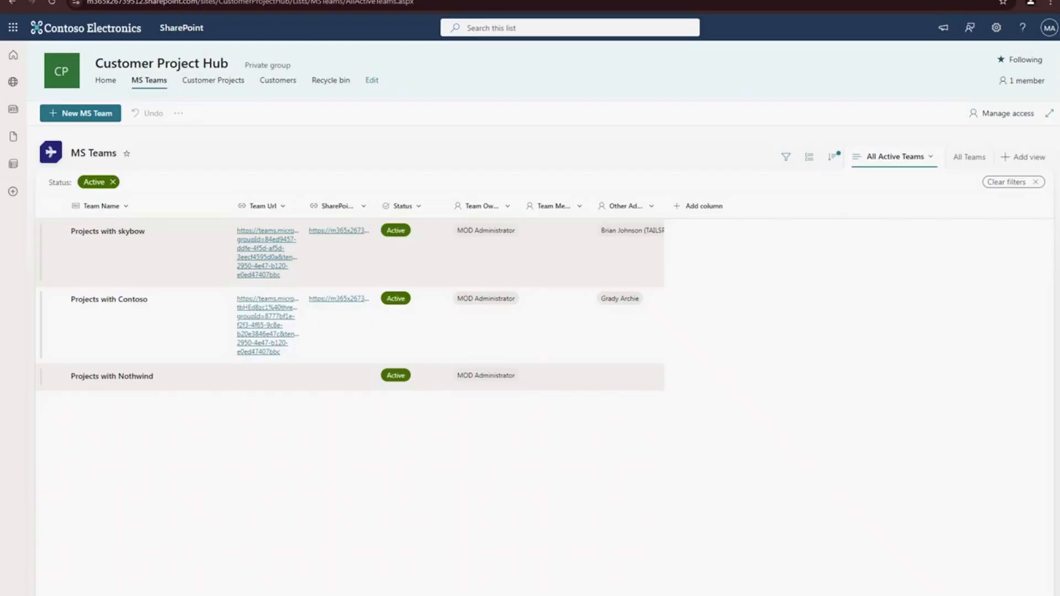
- Return to the Customer Project Hub and open the Project Templates list from the site contents to examine its template entry
{"action": "left_click", "coordinate": [191, 81]}
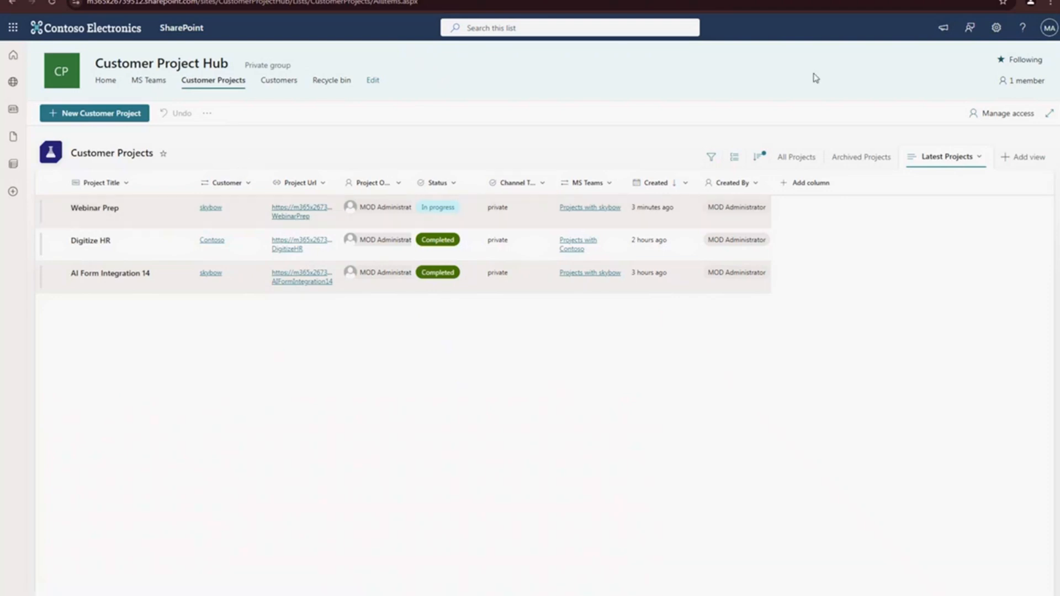
{"action": "left_click", "coordinate": [996, 28]}
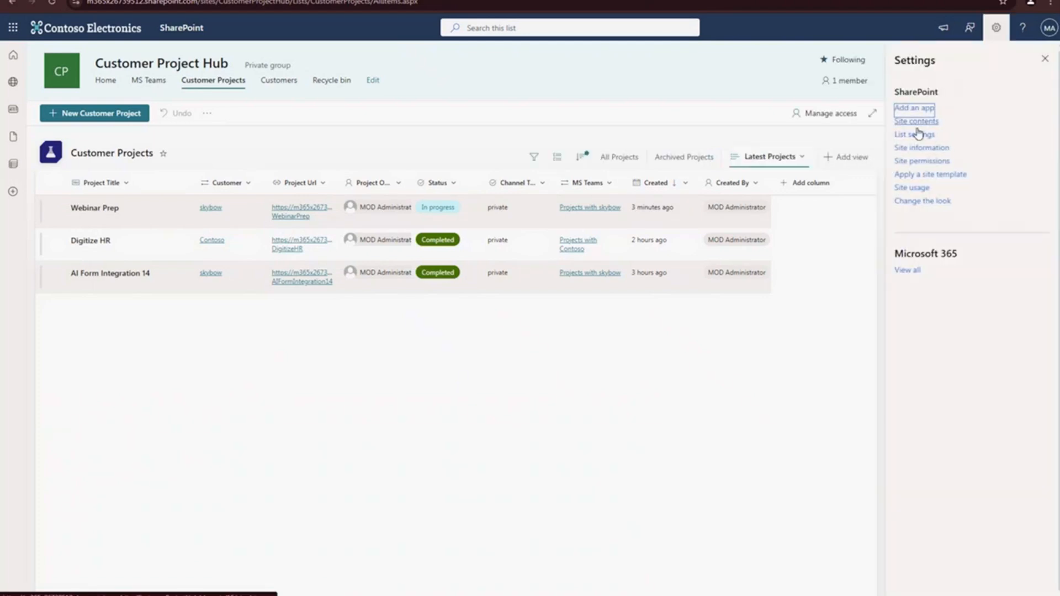
{"action": "left_click", "coordinate": [916, 121]}
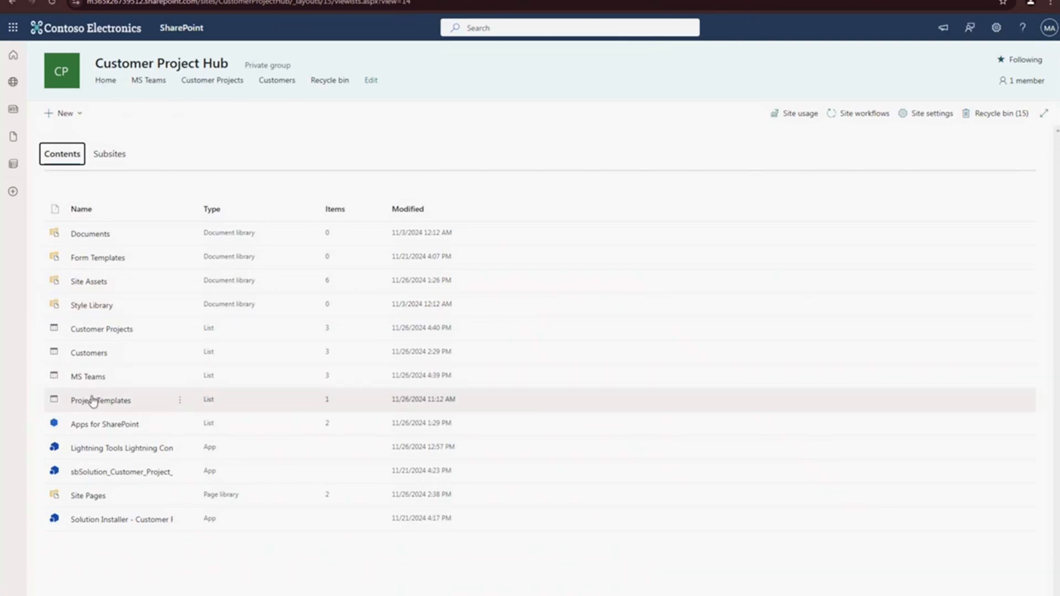
{"action": "left_click", "coordinate": [89, 405]}
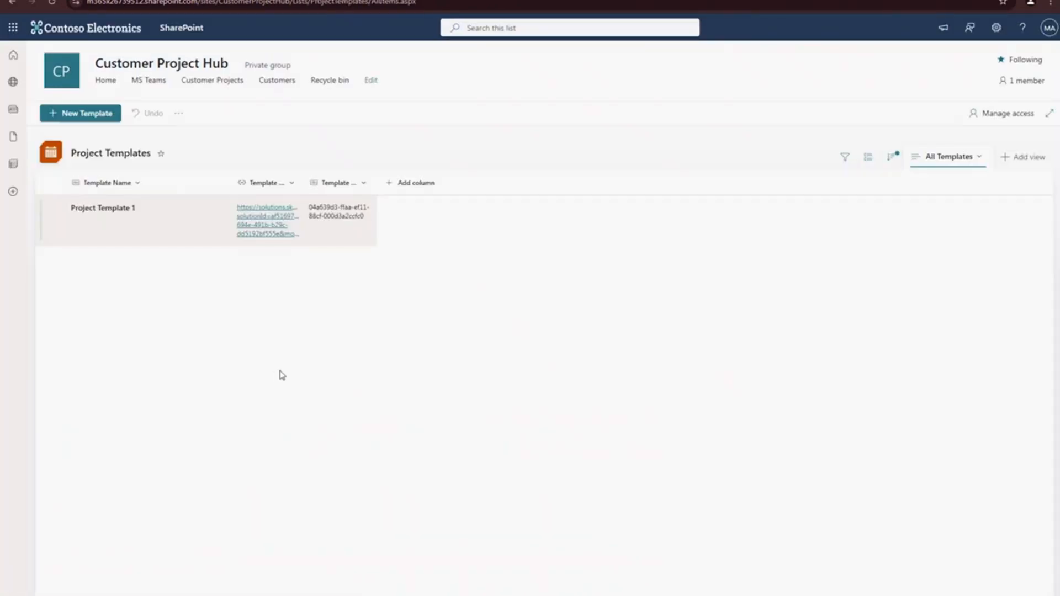
{"action": "left_click_drag", "start_coordinate": [376, 182], "coordinate": [510, 178]}
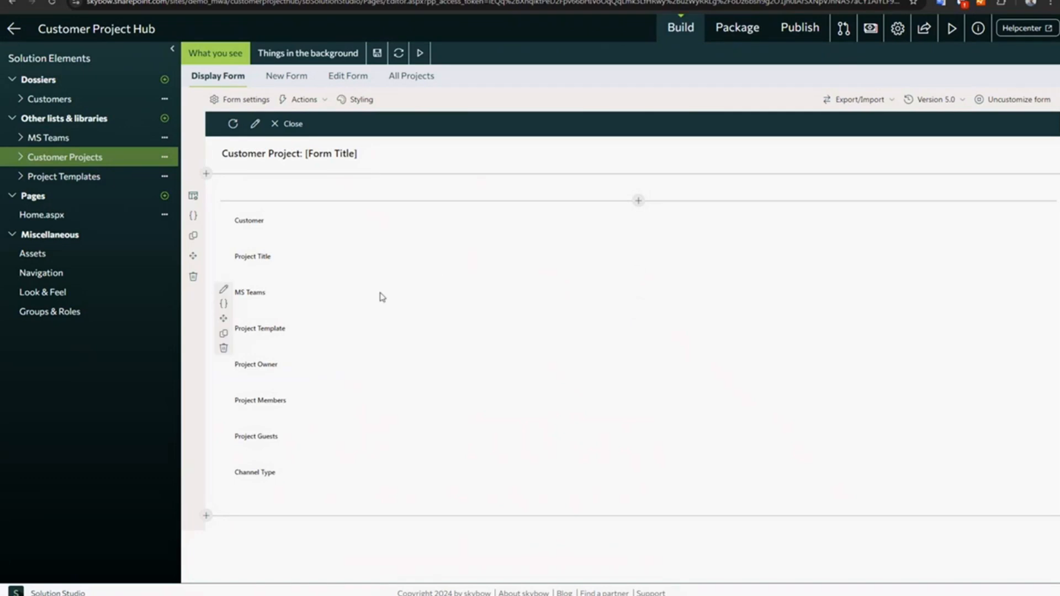
- Switch to Solution Studio and open the Home.aspx page of the Customer Project Template solution for viewing
{"action": "left_click_drag", "start_coordinate": [38, 28], "coordinate": [164, 27]}
{"action": "left_click", "coordinate": [231, 30]}
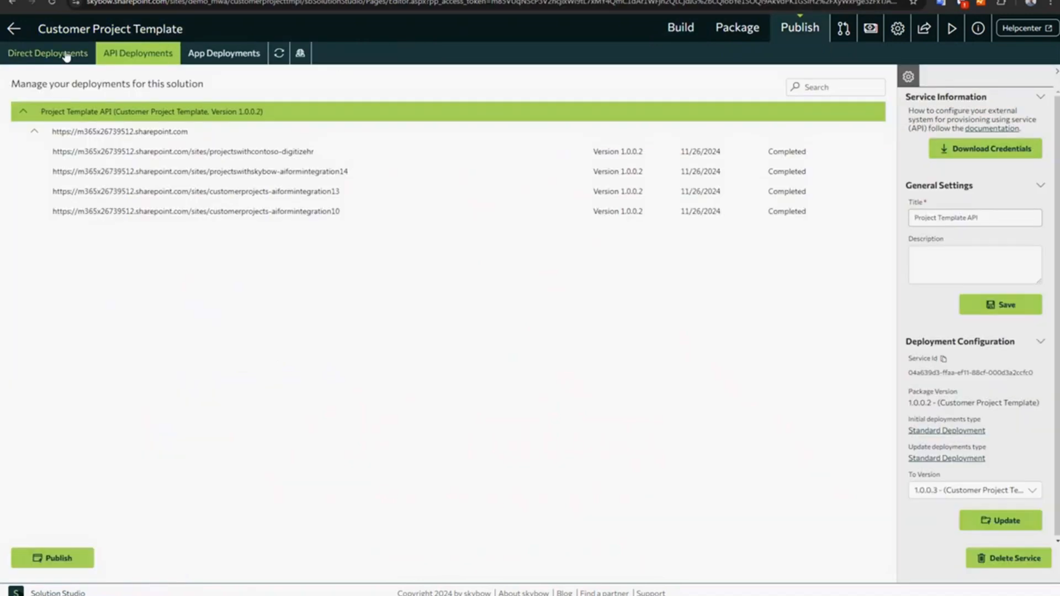
{"action": "left_click", "coordinate": [681, 27]}
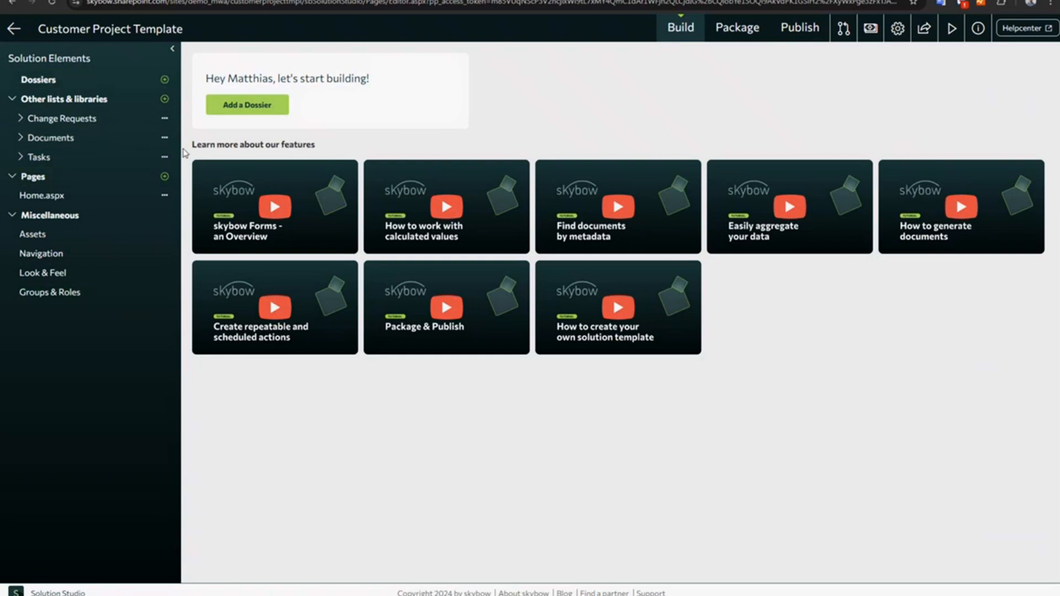
{"action": "left_click", "coordinate": [50, 196]}
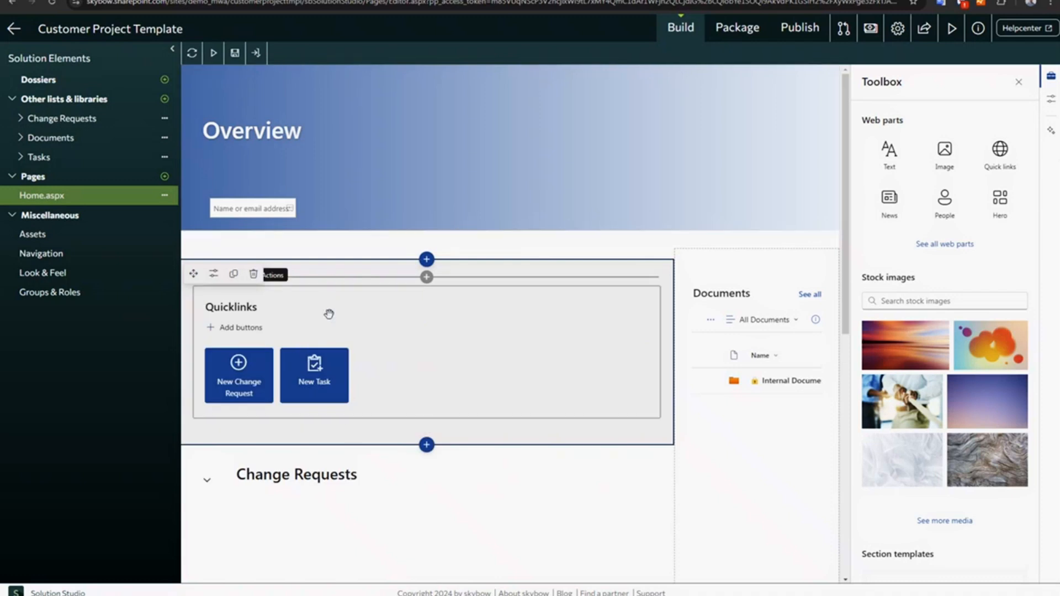
- Review the Customer Project Template's package versions and its API deployments
{"action": "left_click", "coordinate": [741, 34]}
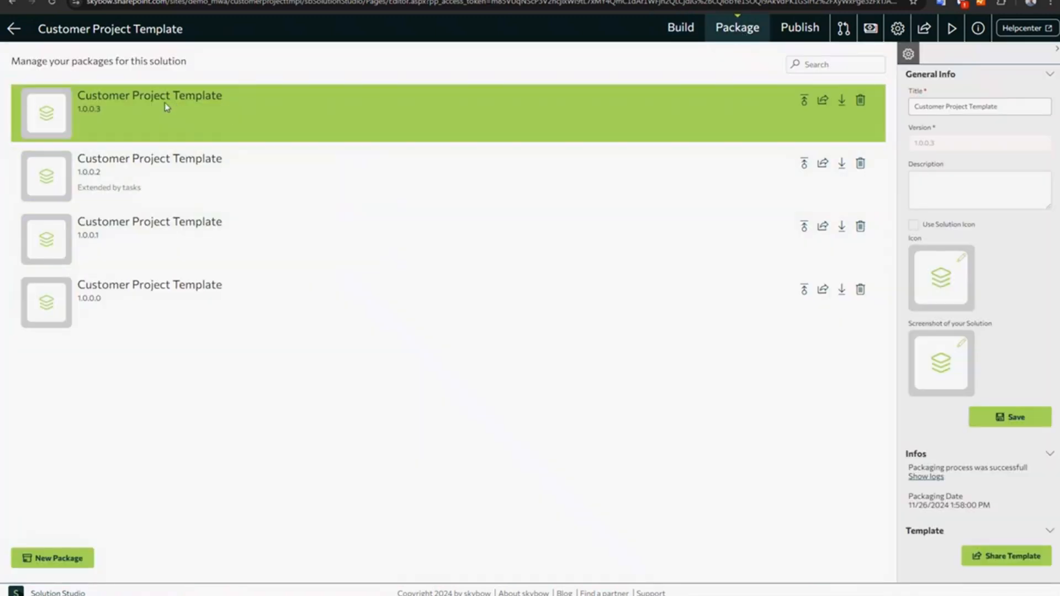
{"action": "left_click", "coordinate": [793, 34]}
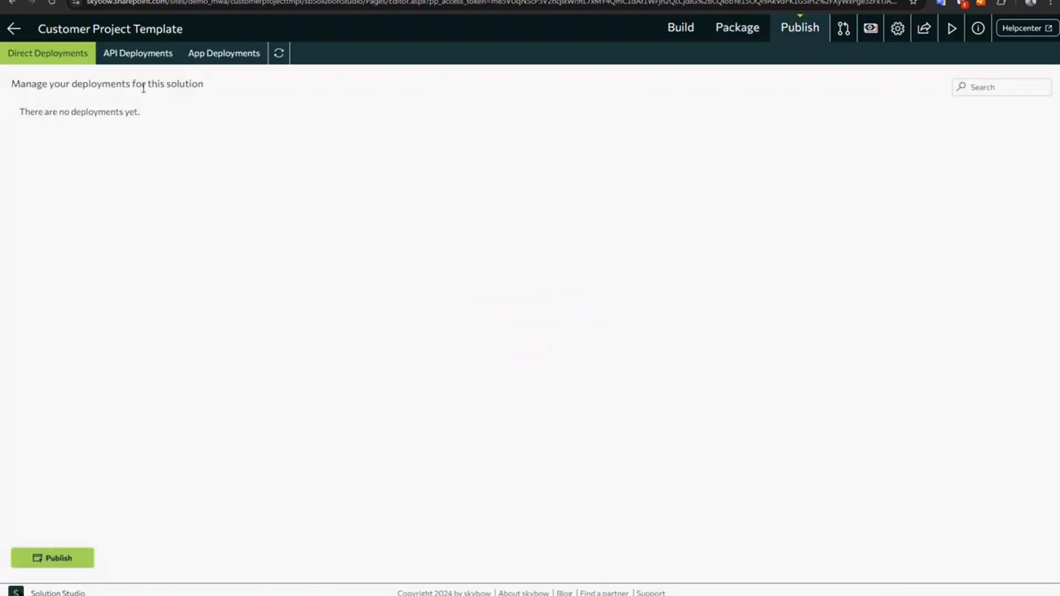
{"action": "left_click", "coordinate": [146, 55]}
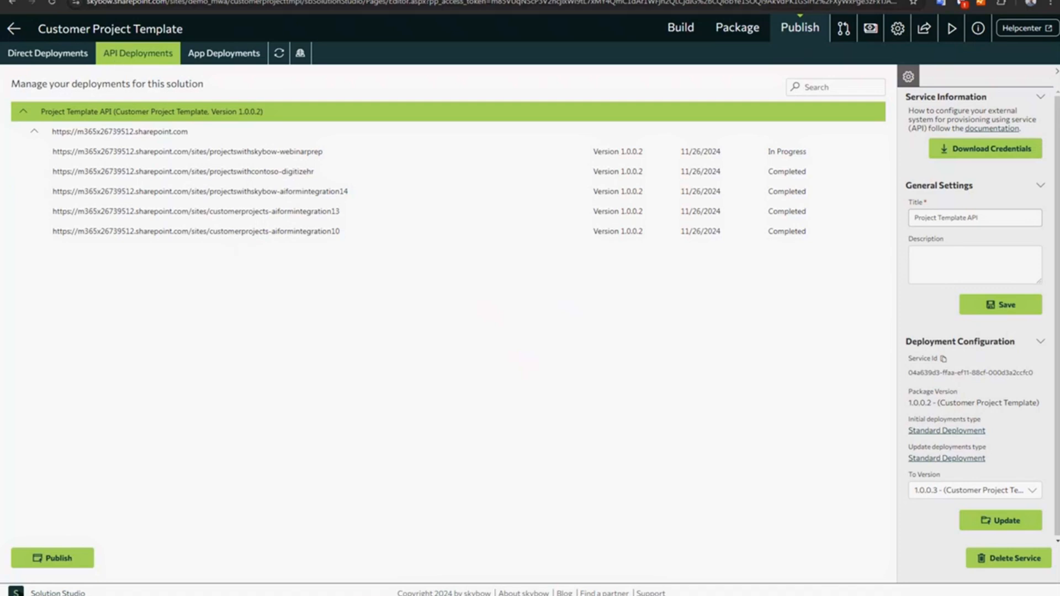
- Switch to the Customer Project Hub solution and open the Create New Team triggered action of the MS Teams list
{"action": "left_click", "coordinate": [132, 1]}
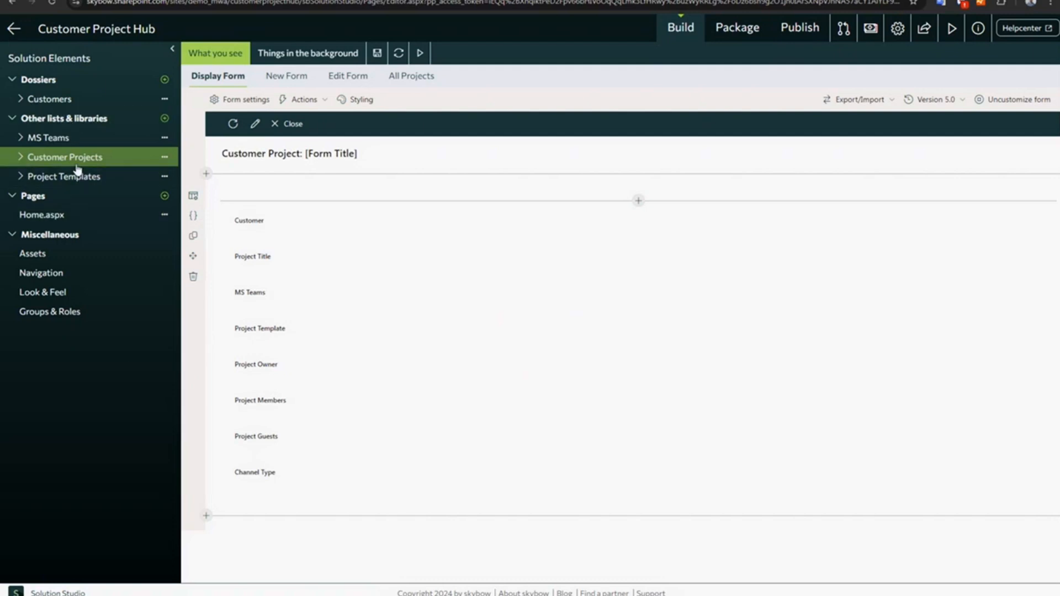
{"action": "left_click", "coordinate": [32, 139]}
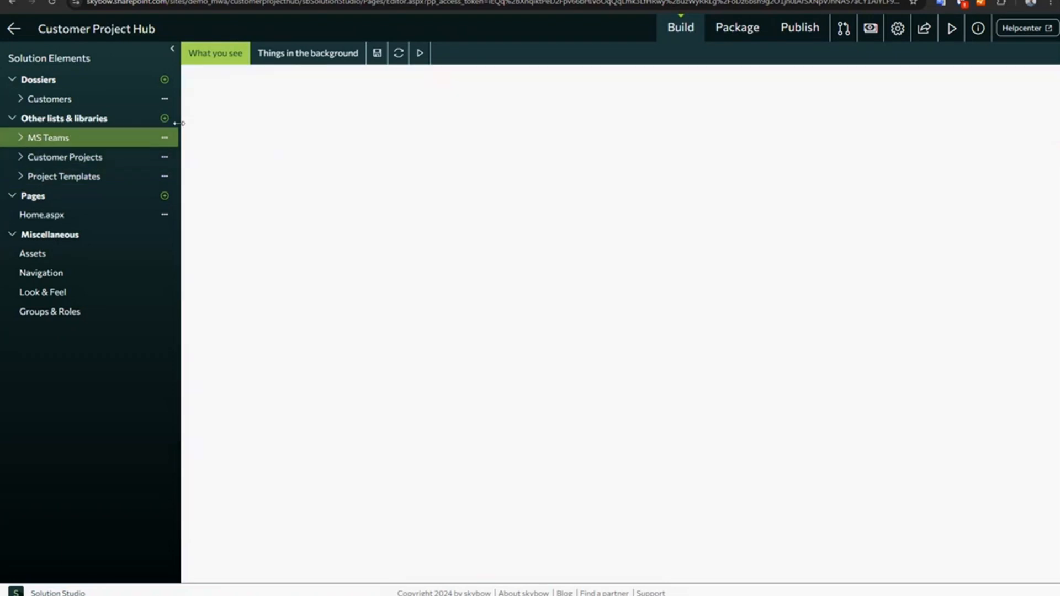
{"action": "left_click", "coordinate": [324, 55]}
{"action": "left_click", "coordinate": [379, 77]}
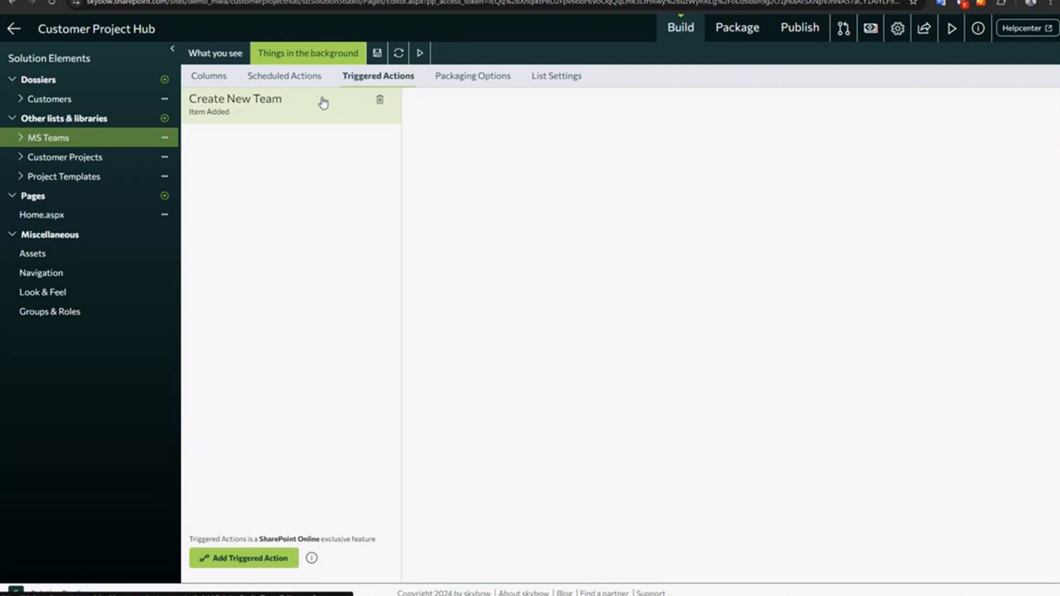
{"action": "left_click", "coordinate": [246, 108]}
- Examine the action's trigger, its CreateNew condition and the settings of the Create team action, and collapse Create team again
{"action": "left_click", "coordinate": [473, 102]}
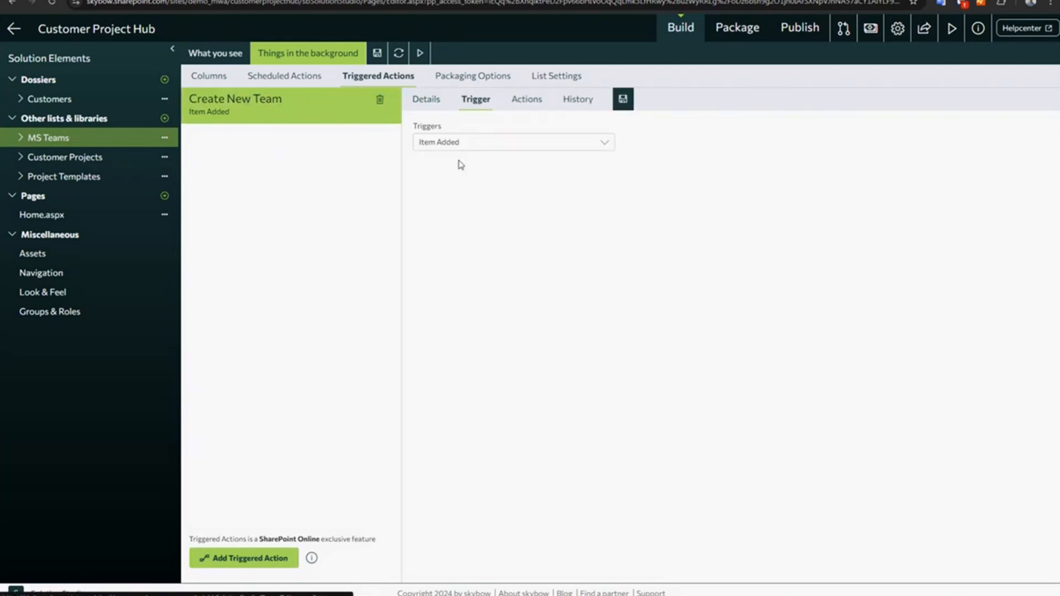
{"action": "left_click", "coordinate": [527, 100]}
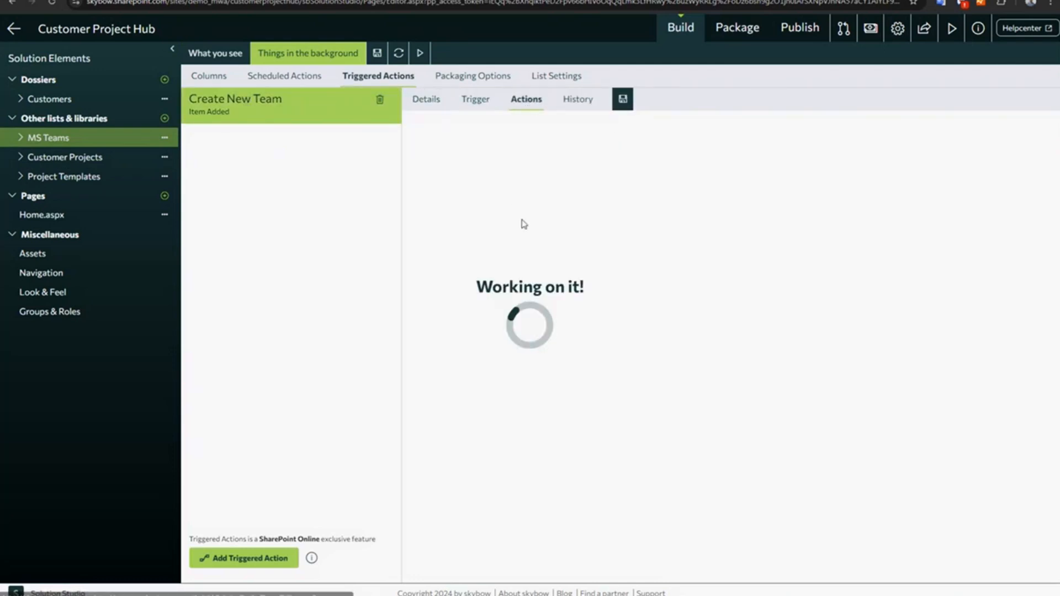
{"action": "left_click", "coordinate": [512, 165]}
{"action": "left_click_drag", "start_coordinate": [519, 189], "coordinate": [623, 186]}
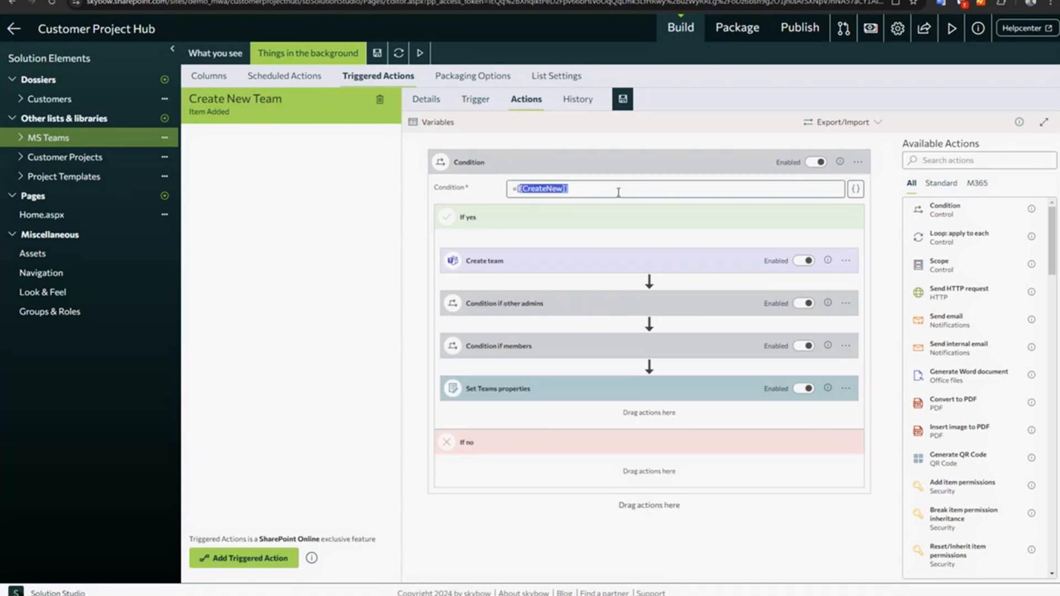
{"action": "left_click", "coordinate": [539, 265]}
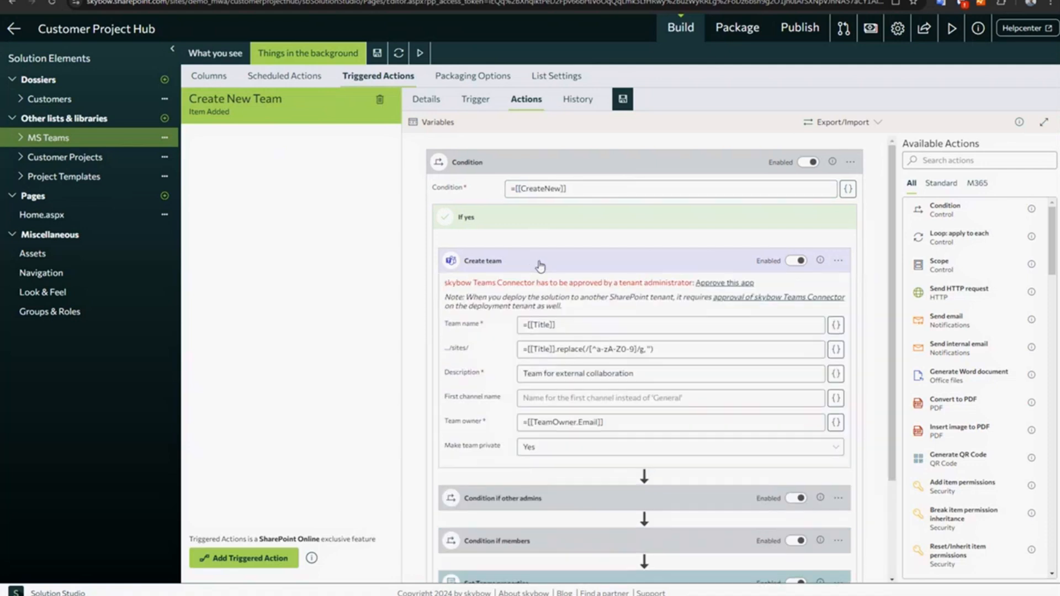
{"action": "left_click", "coordinate": [487, 262]}
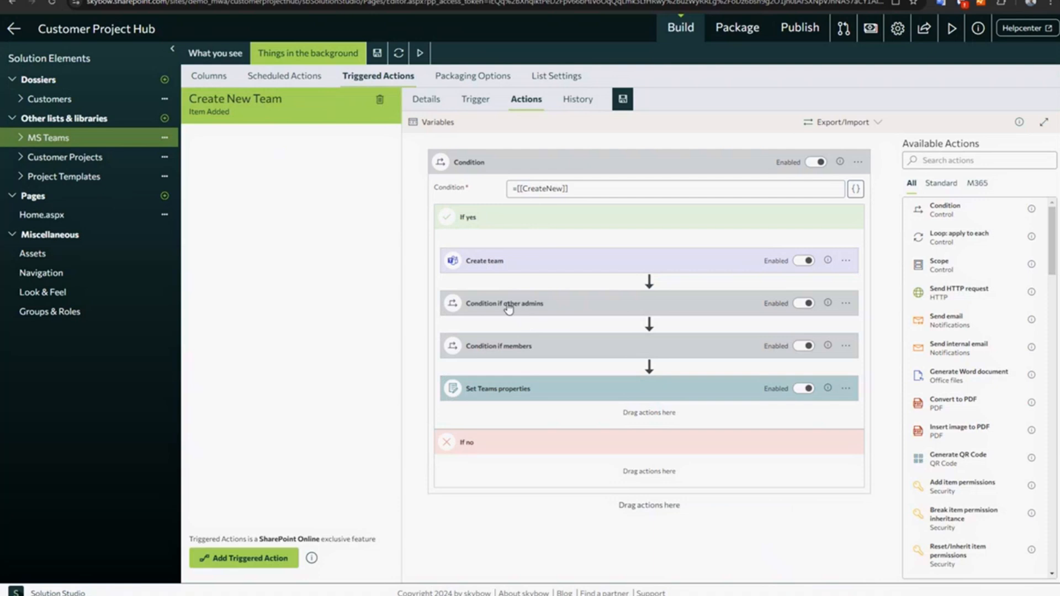
- Expand the conditions for other admins and for members to examine their expressions and nested actions
{"action": "left_click", "coordinate": [504, 305]}
{"action": "left_click_drag", "start_coordinate": [539, 330], "coordinate": [623, 331]}
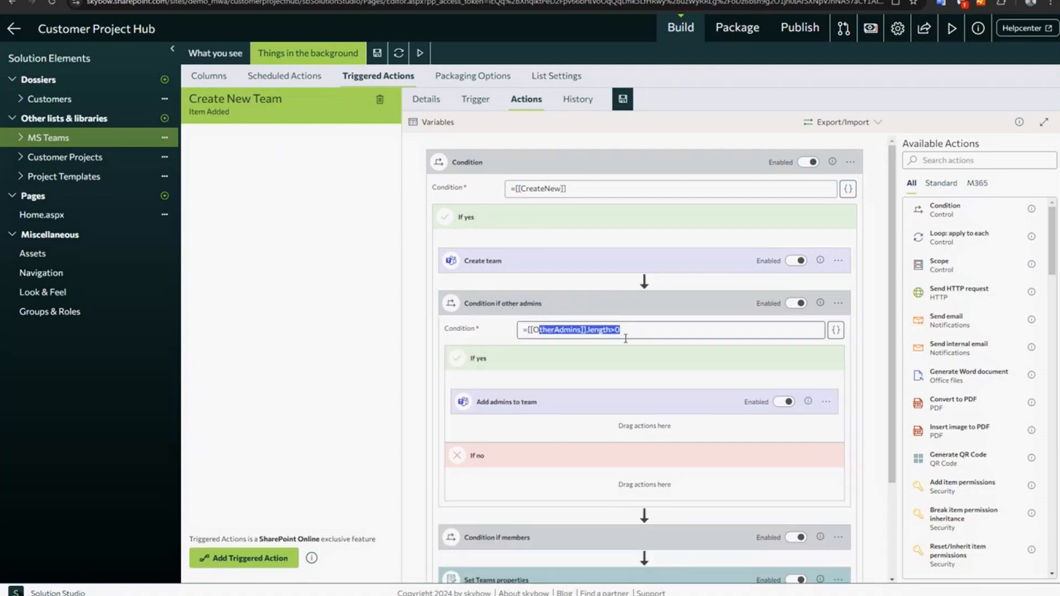
{"action": "left_click", "coordinate": [502, 539]}
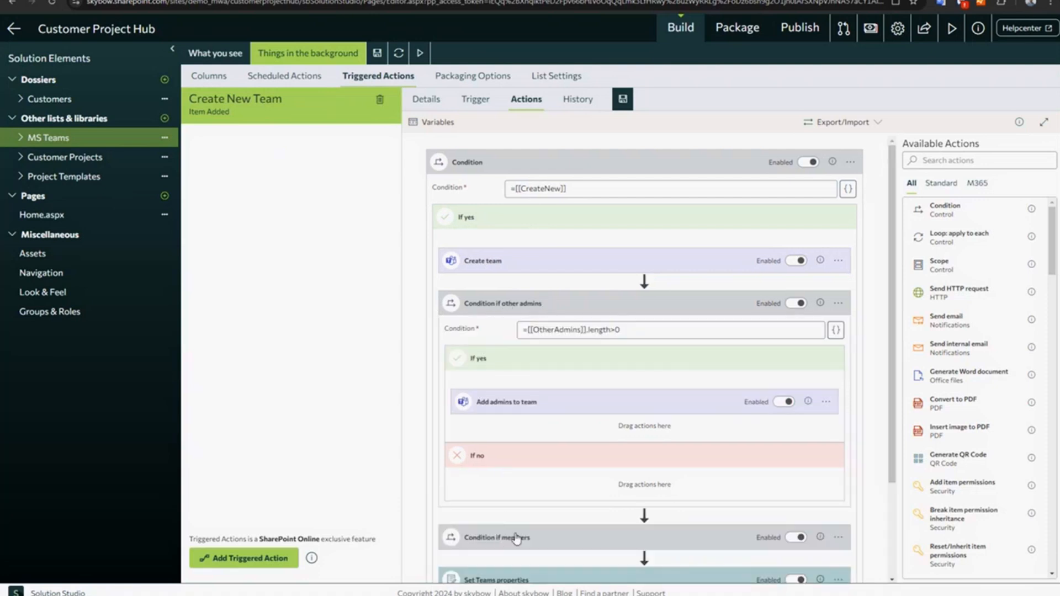
{"action": "scroll", "coordinate": [562, 376], "scroll_direction": "down", "scroll_amount": 1}
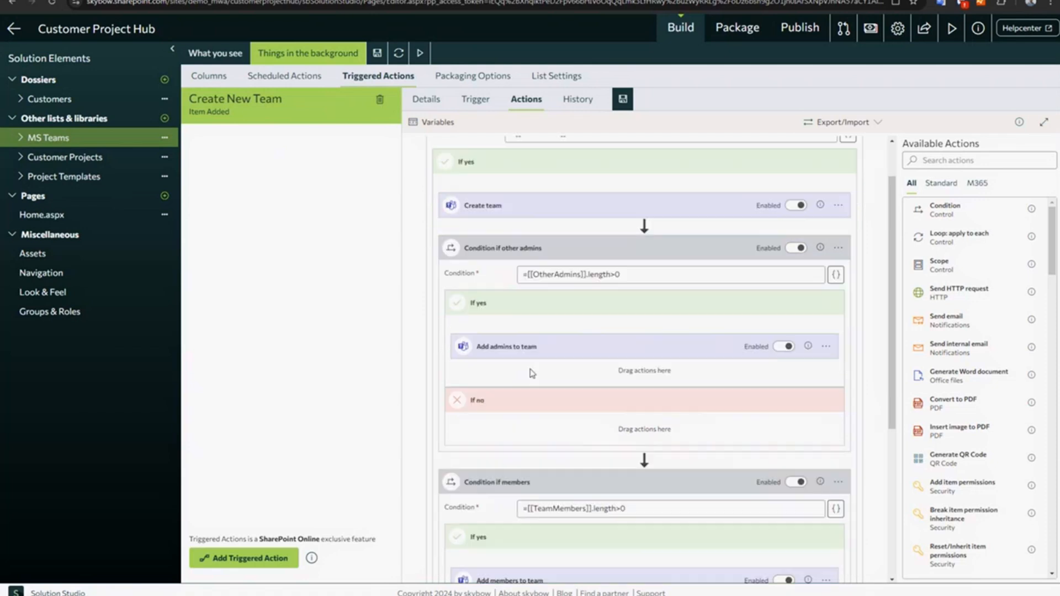
{"action": "scroll", "coordinate": [522, 366], "scroll_direction": "down", "scroll_amount": 2}
{"action": "scroll", "coordinate": [524, 392], "scroll_direction": "down", "scroll_amount": 1}
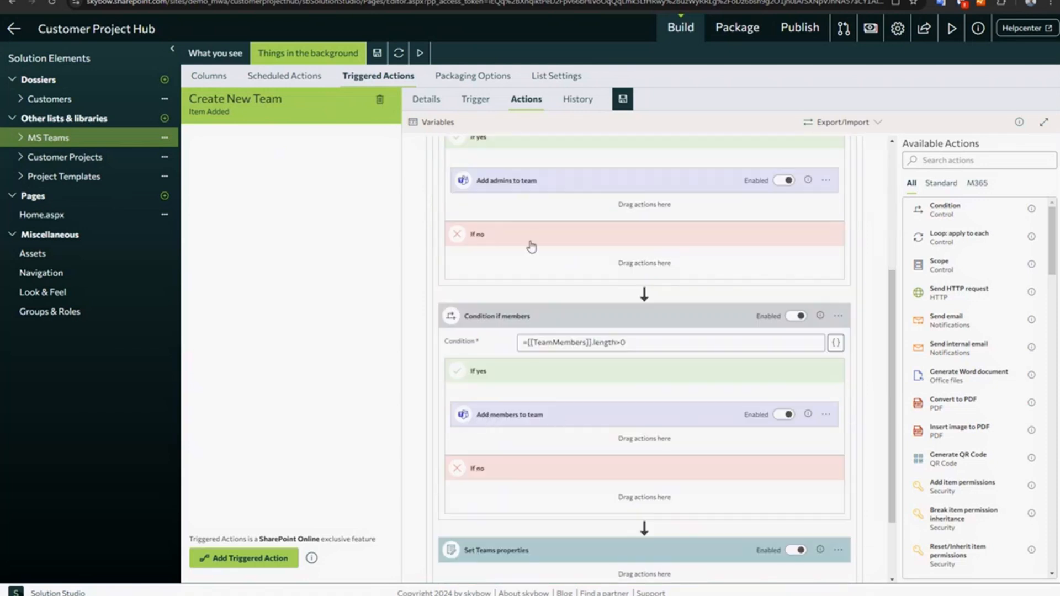
- Expand Add admins to team and Add members to team to examine their Add users as owners settings and the connector approval note
{"action": "left_click", "coordinate": [539, 190]}
{"action": "left_click_drag", "start_coordinate": [462, 291], "coordinate": [517, 293]}
{"action": "left_click", "coordinate": [528, 538]}
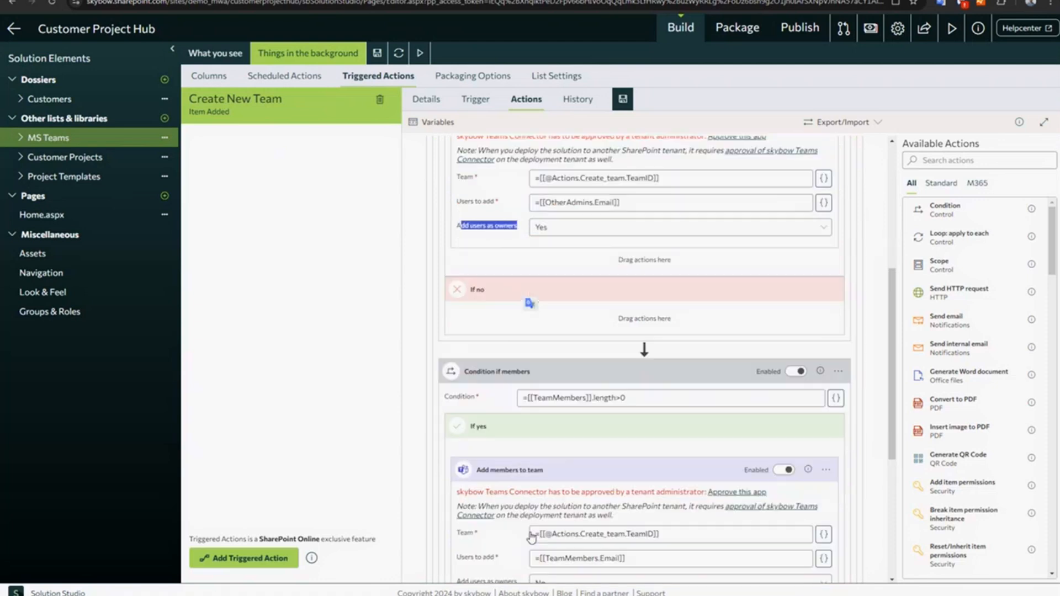
{"action": "scroll", "coordinate": [528, 538], "scroll_direction": "down", "scroll_amount": 3}
{"action": "left_click_drag", "start_coordinate": [471, 484], "coordinate": [518, 486]}
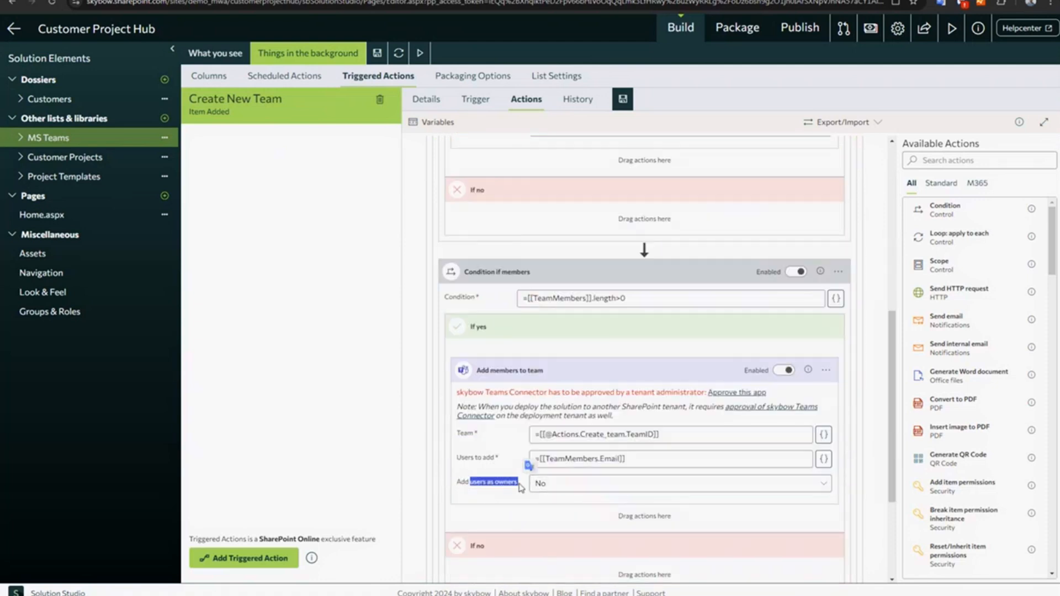
{"action": "left_click", "coordinate": [499, 495]}
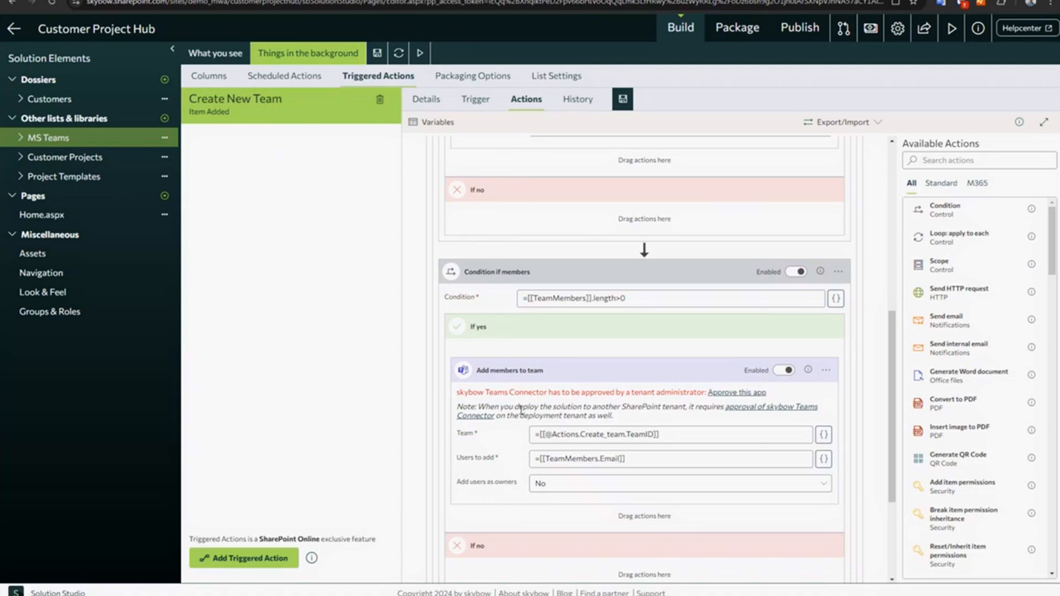
{"action": "left_click_drag", "start_coordinate": [459, 393], "coordinate": [643, 393]}
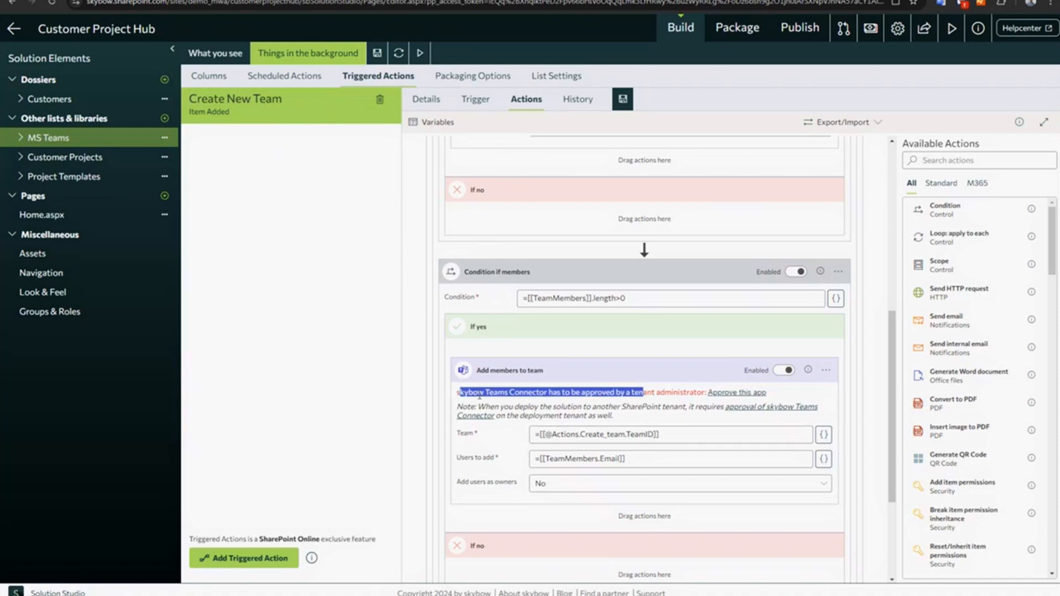
{"action": "left_click", "coordinate": [647, 408]}
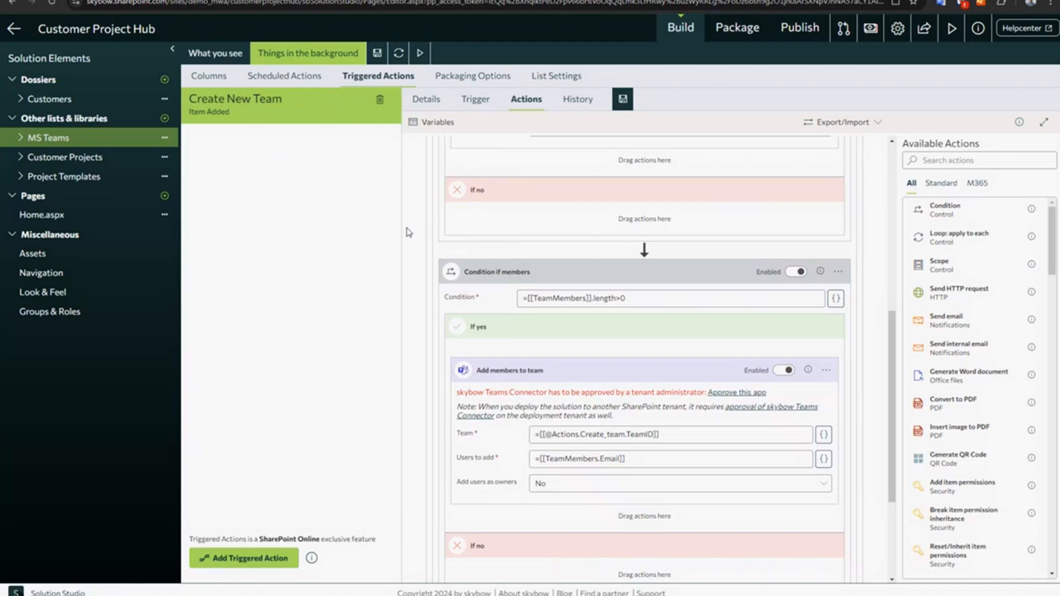
- Examine the tenant administrator approval note for the Teams Connector in Add members to team and Add admins to team
{"action": "left_click_drag", "start_coordinate": [508, 392], "coordinate": [675, 396]}
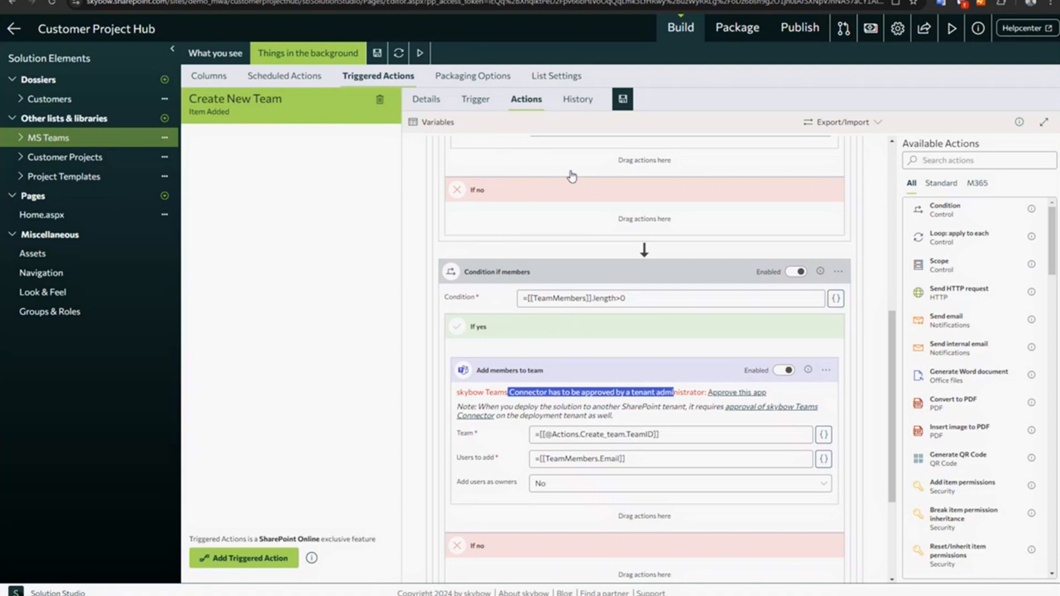
{"action": "left_click", "coordinate": [686, 392]}
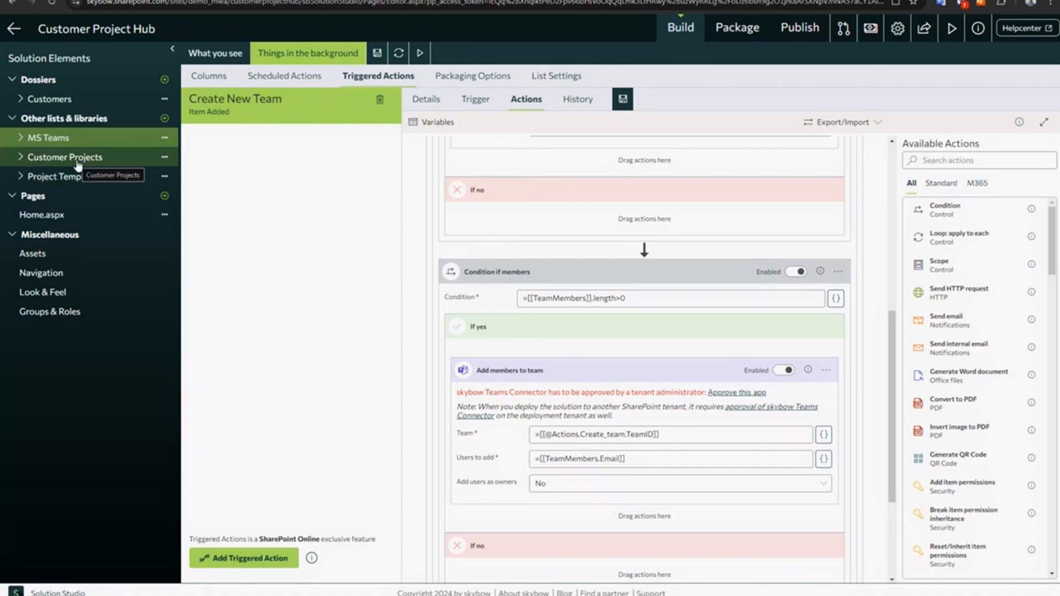
{"action": "scroll", "coordinate": [528, 300], "scroll_direction": "up", "scroll_amount": 10}
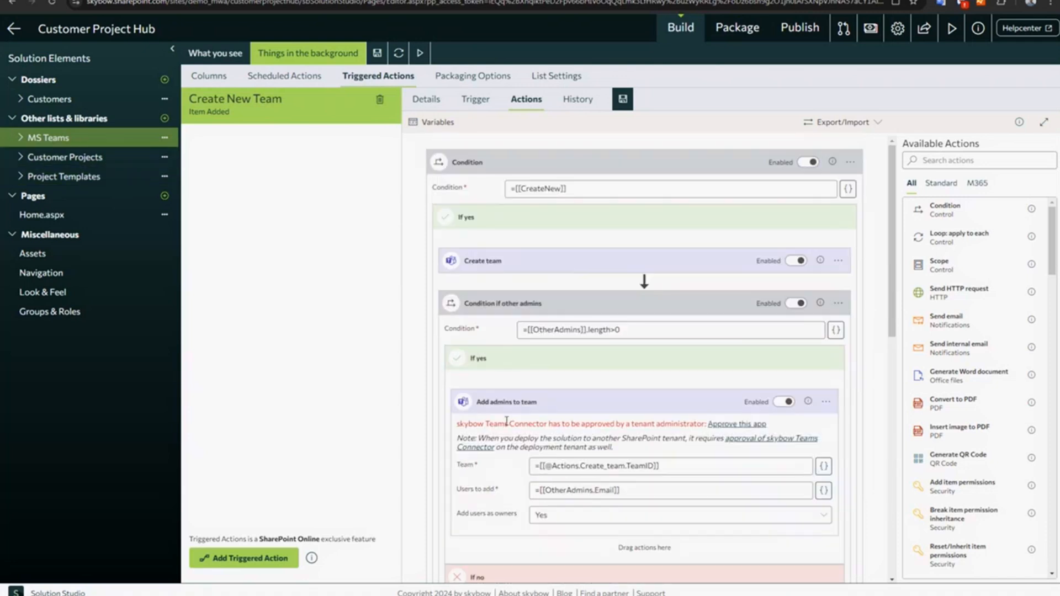
{"action": "left_click_drag", "start_coordinate": [506, 422], "coordinate": [645, 423]}
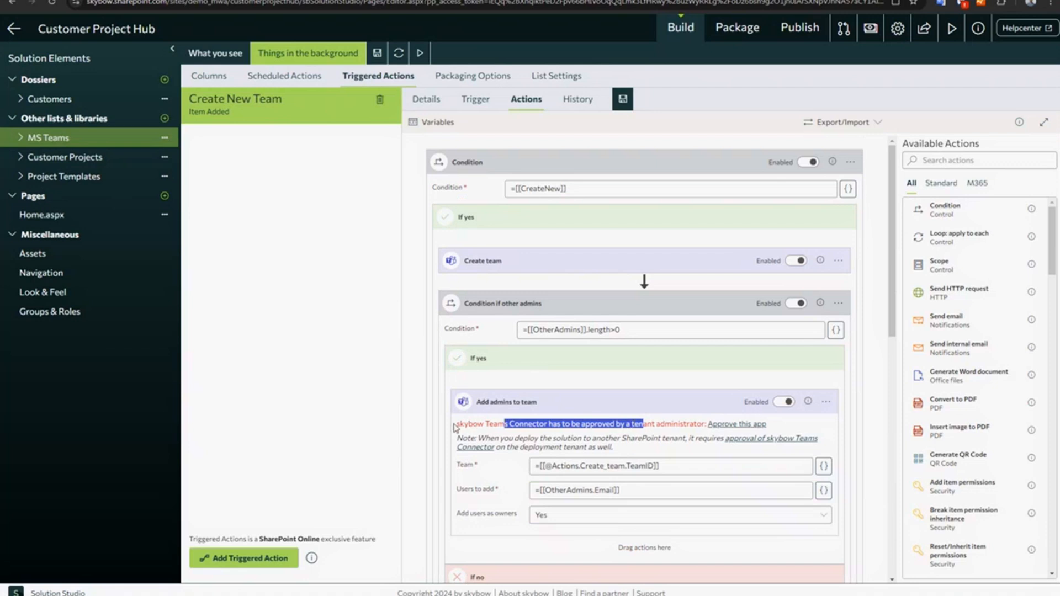
{"action": "left_click_drag", "start_coordinate": [456, 428], "coordinate": [616, 424]}
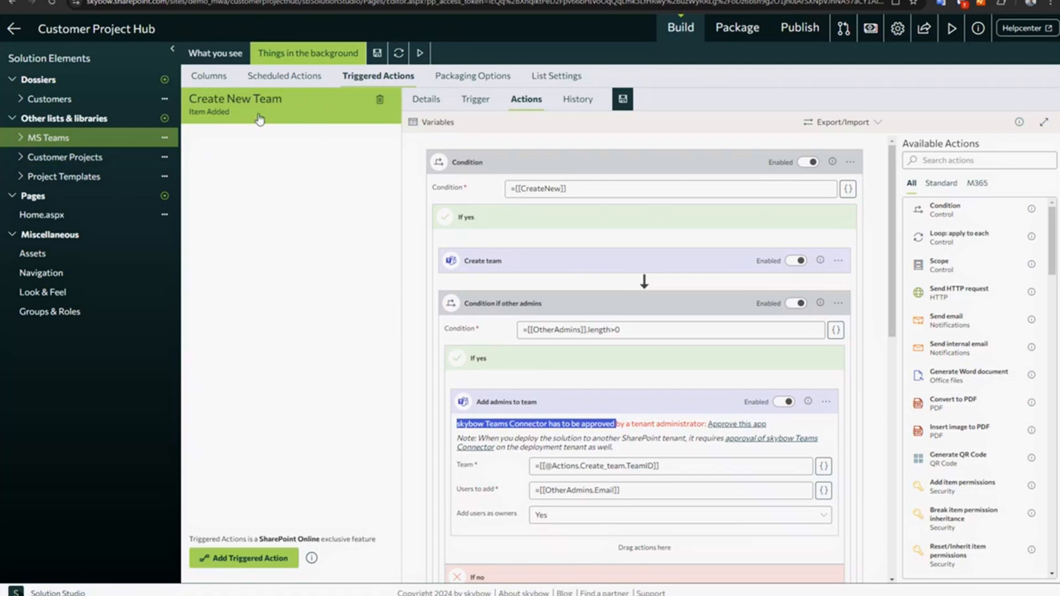
- Open the Create Channel and deploy Project triggered action of the Customer Projects list and view its trigger and action sequence
{"action": "left_click", "coordinate": [63, 158]}
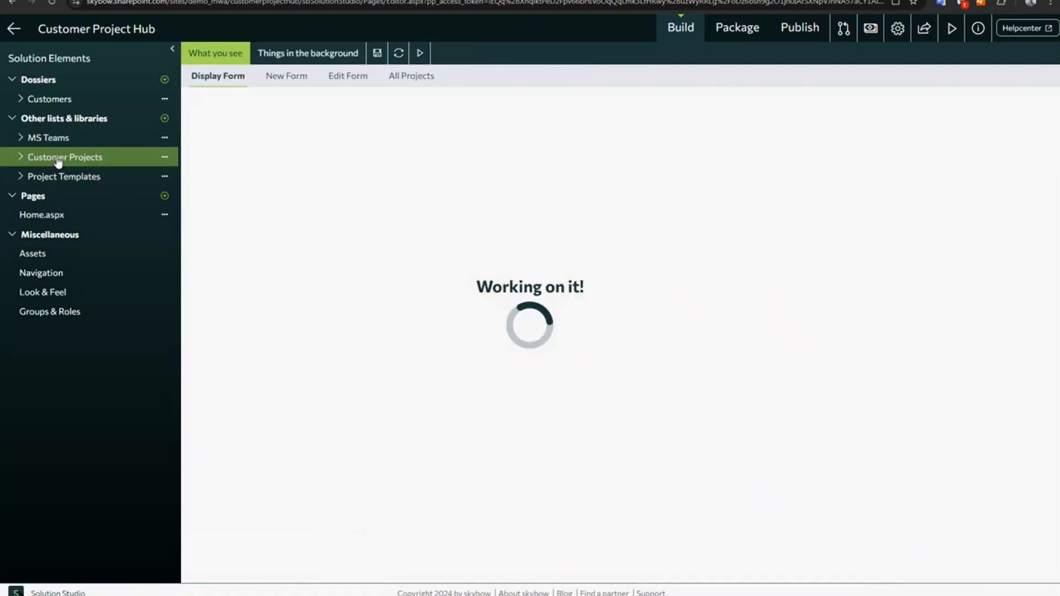
{"action": "left_click", "coordinate": [311, 55]}
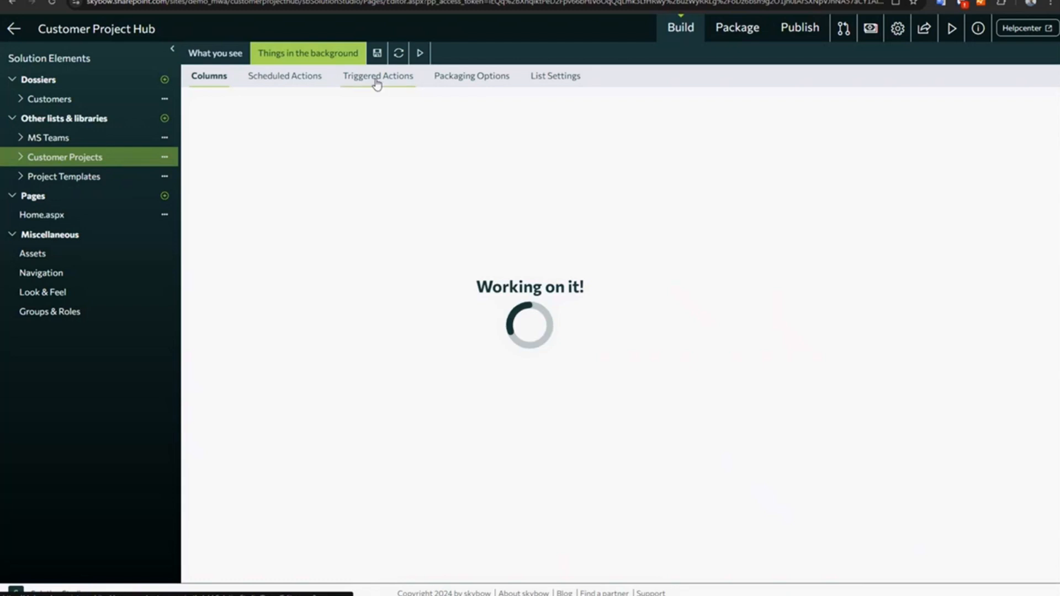
{"action": "left_click", "coordinate": [378, 78]}
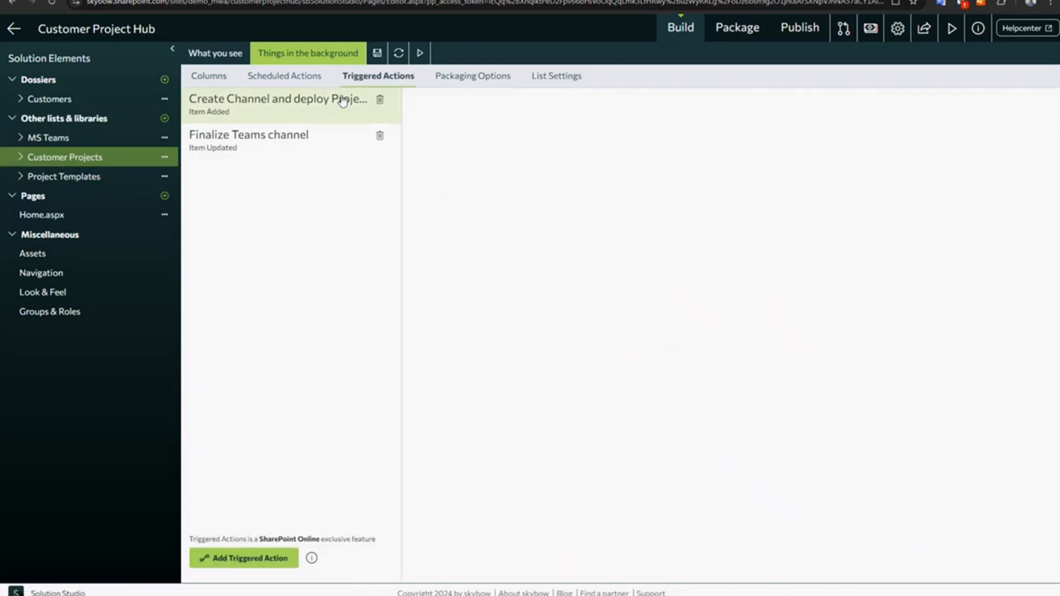
{"action": "left_click", "coordinate": [282, 101]}
{"action": "left_click", "coordinate": [476, 100]}
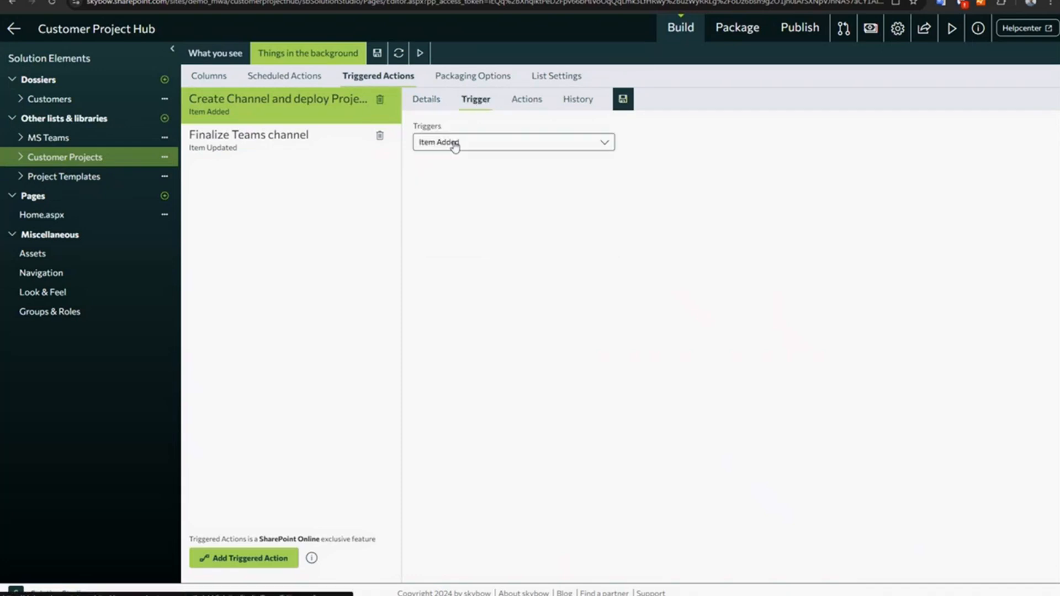
{"action": "left_click", "coordinate": [526, 100]}
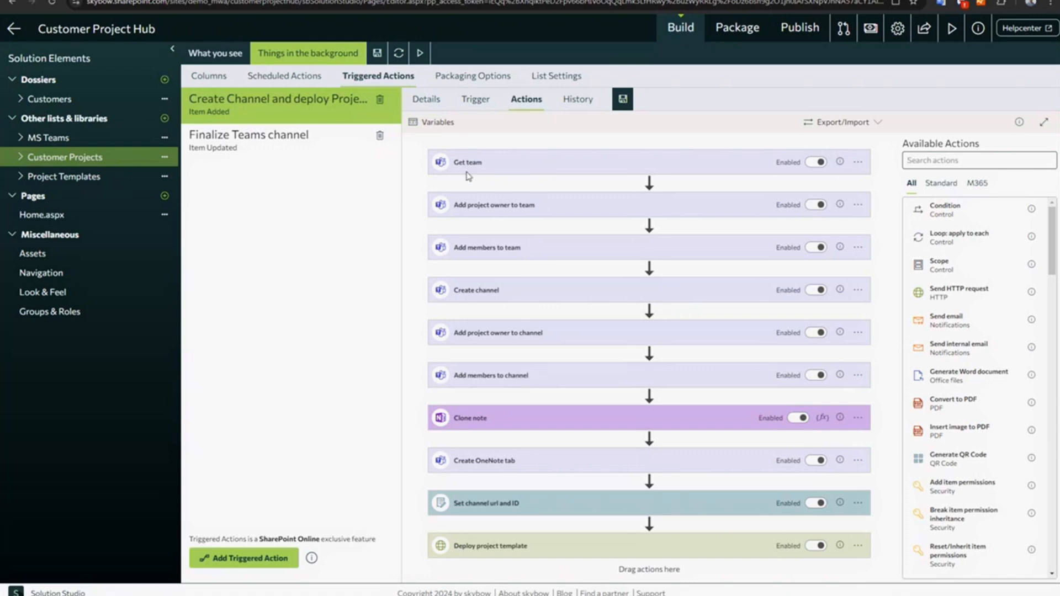
- Examine the Get team and Create channel settings, highlighting the ChannelType expression for the membership type, and collapse both actions again
{"action": "left_click", "coordinate": [501, 165]}
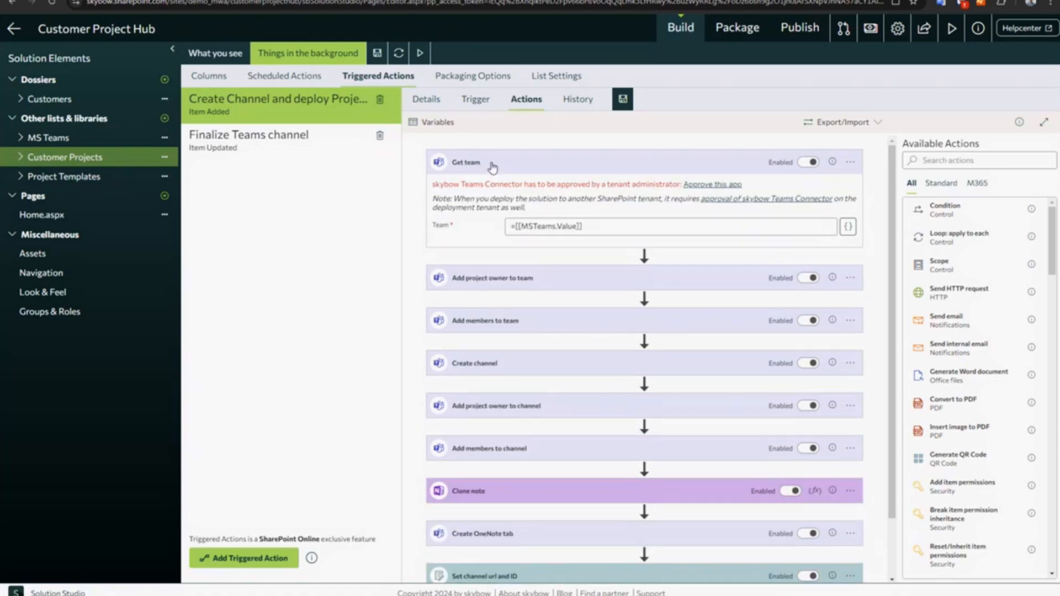
{"action": "left_click", "coordinate": [509, 164]}
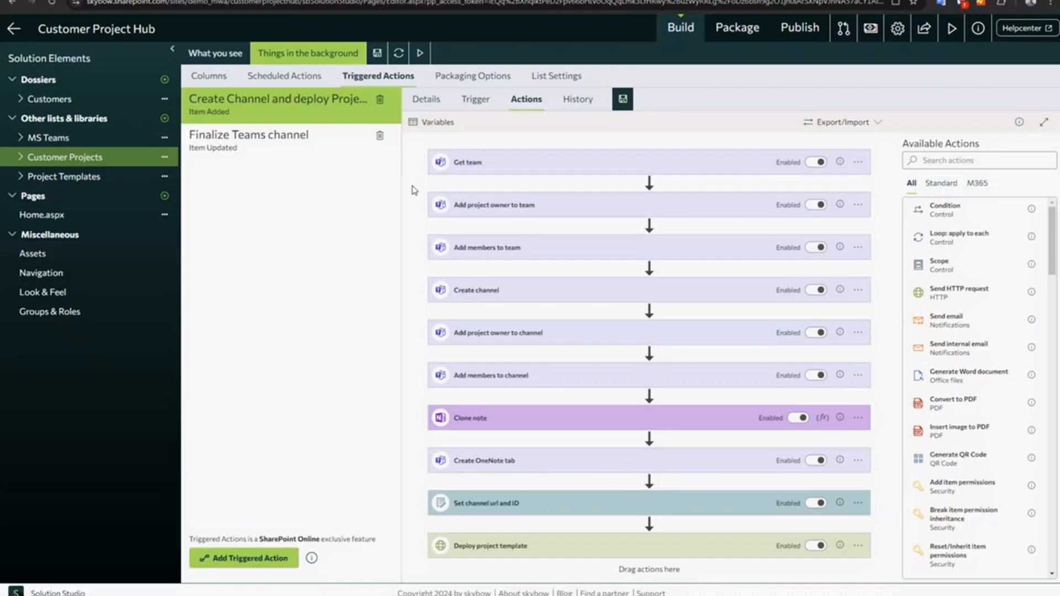
{"action": "left_click", "coordinate": [515, 208]}
{"action": "left_click", "coordinate": [486, 296]}
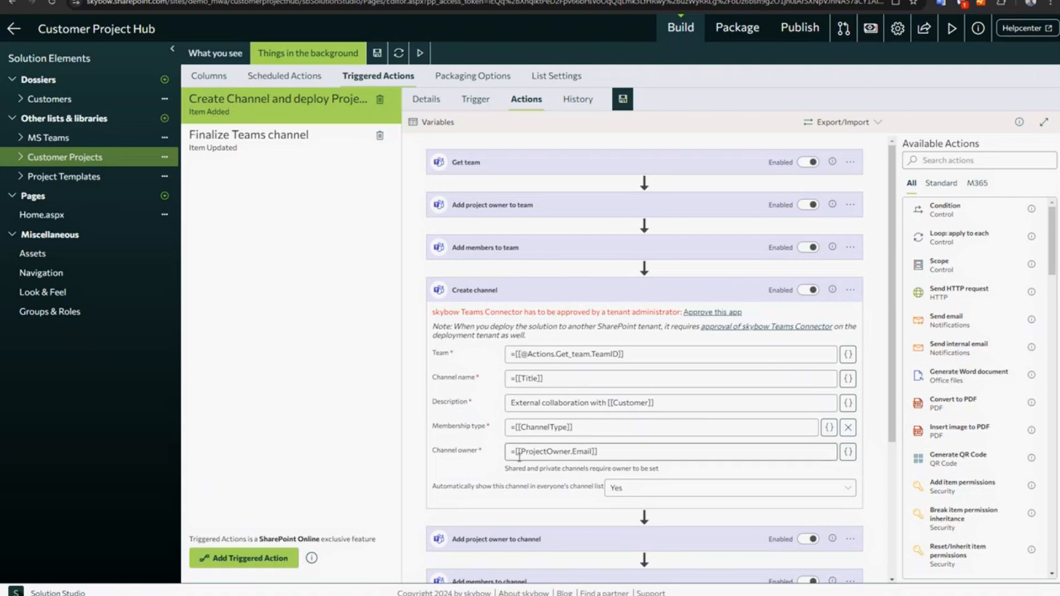
{"action": "left_click_drag", "start_coordinate": [437, 427], "coordinate": [589, 430]}
{"action": "left_click", "coordinate": [516, 426]}
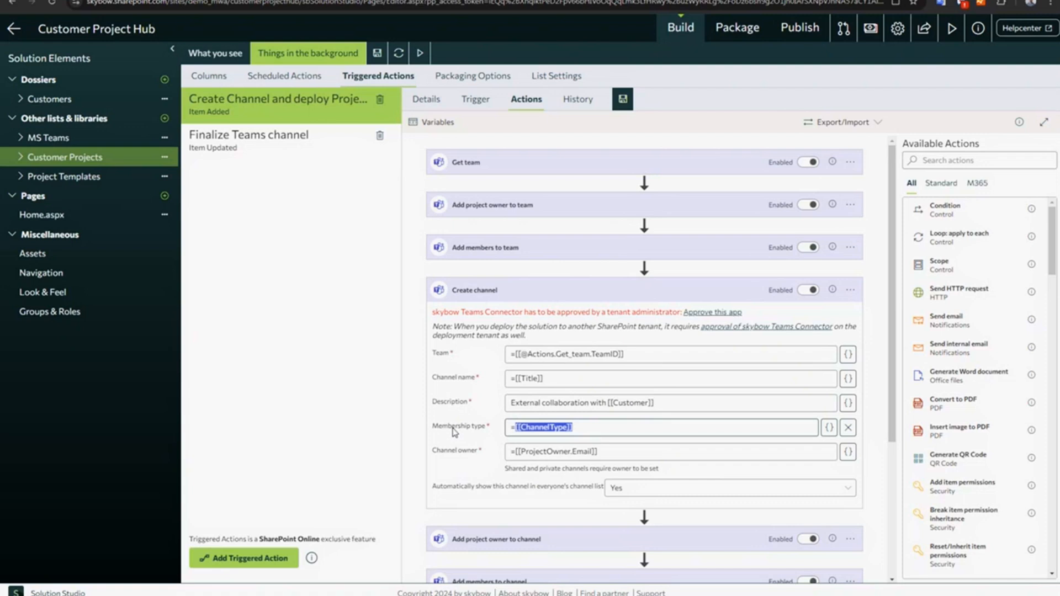
{"action": "left_click", "coordinate": [485, 296]}
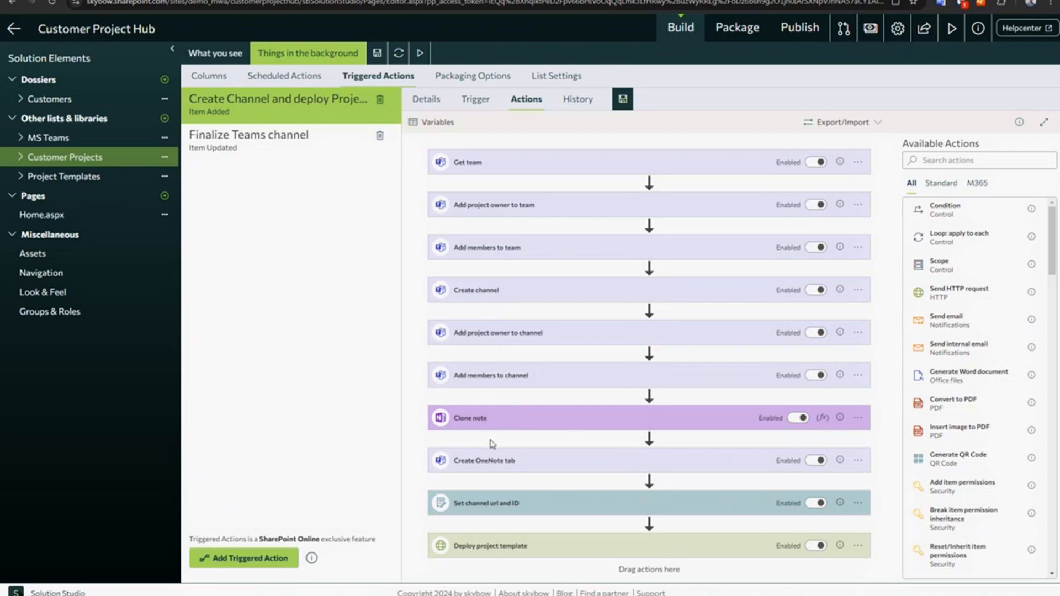
- Examine the Create OneNote tab and Set channel url and ID actions, and switch to SharePoint to view the Customer Projects list
{"action": "left_click", "coordinate": [496, 462]}
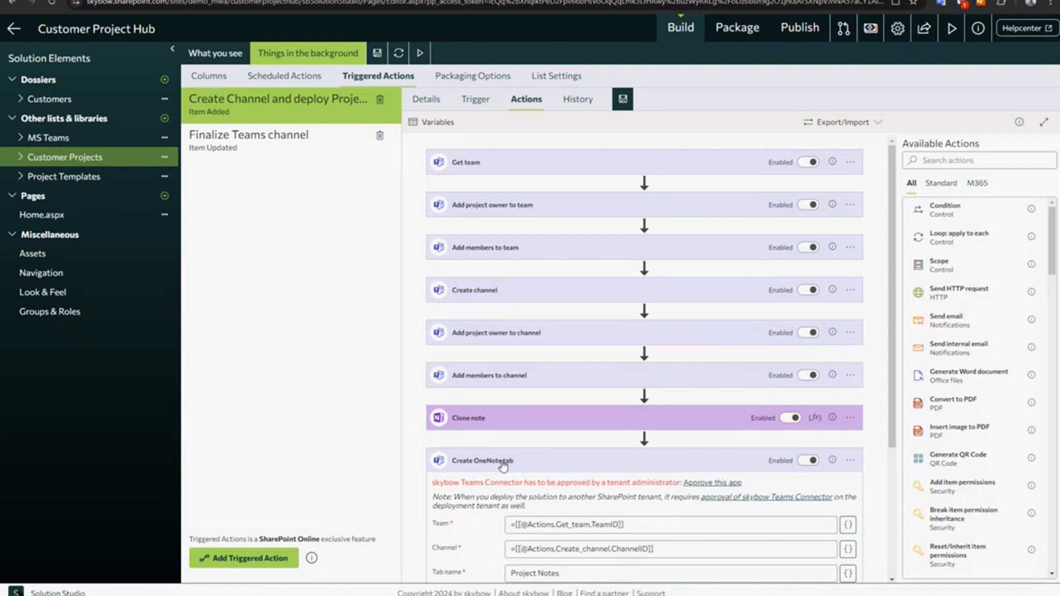
{"action": "left_click", "coordinate": [503, 466]}
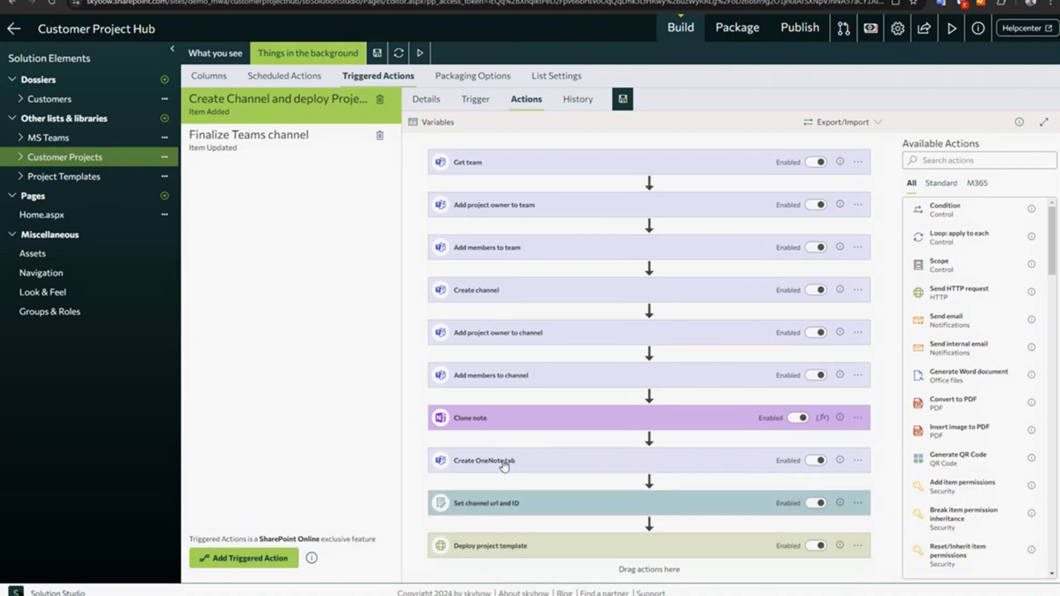
{"action": "left_click", "coordinate": [499, 504]}
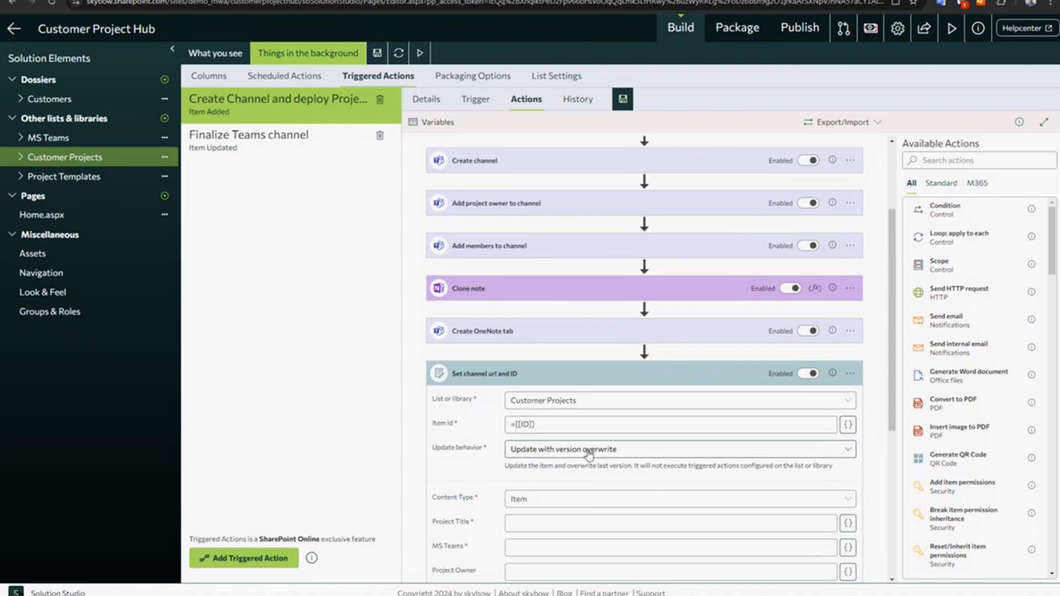
{"action": "scroll", "coordinate": [584, 449], "scroll_direction": "down", "scroll_amount": 4}
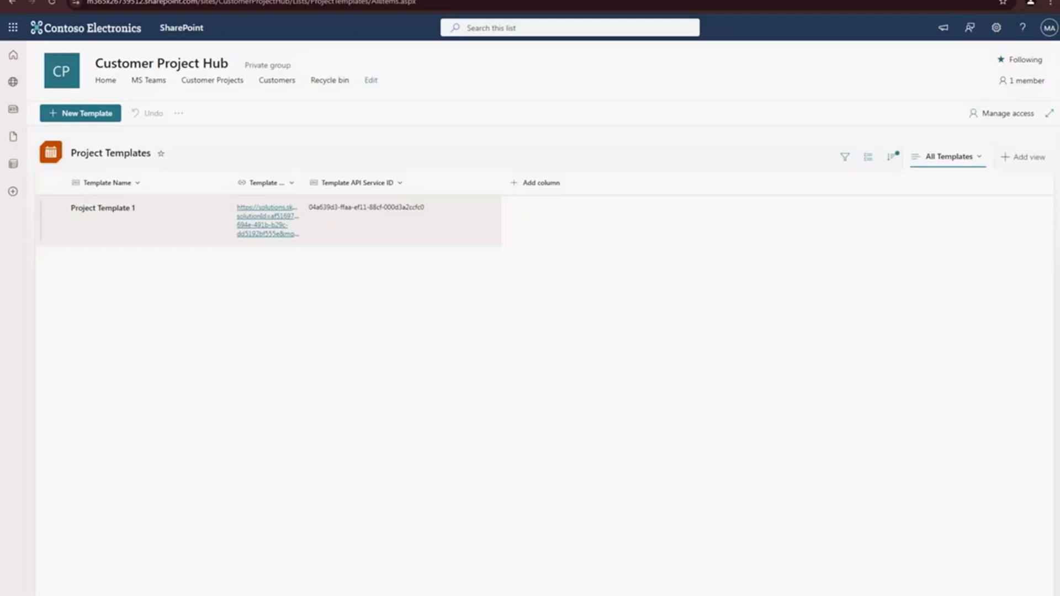
{"action": "left_click", "coordinate": [201, 83]}
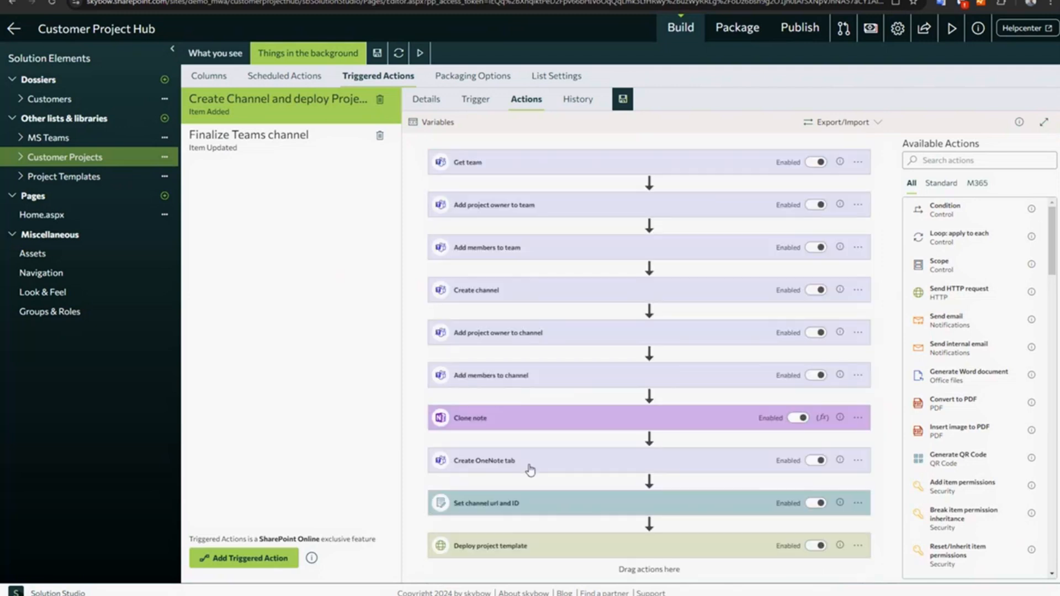
- Back in Solution Studio, expand Deploy project template and examine the serviceId and webUrl expressions in its request data
{"action": "left_click", "coordinate": [523, 544]}
{"action": "scroll", "coordinate": [607, 441], "scroll_direction": "down", "scroll_amount": 5}
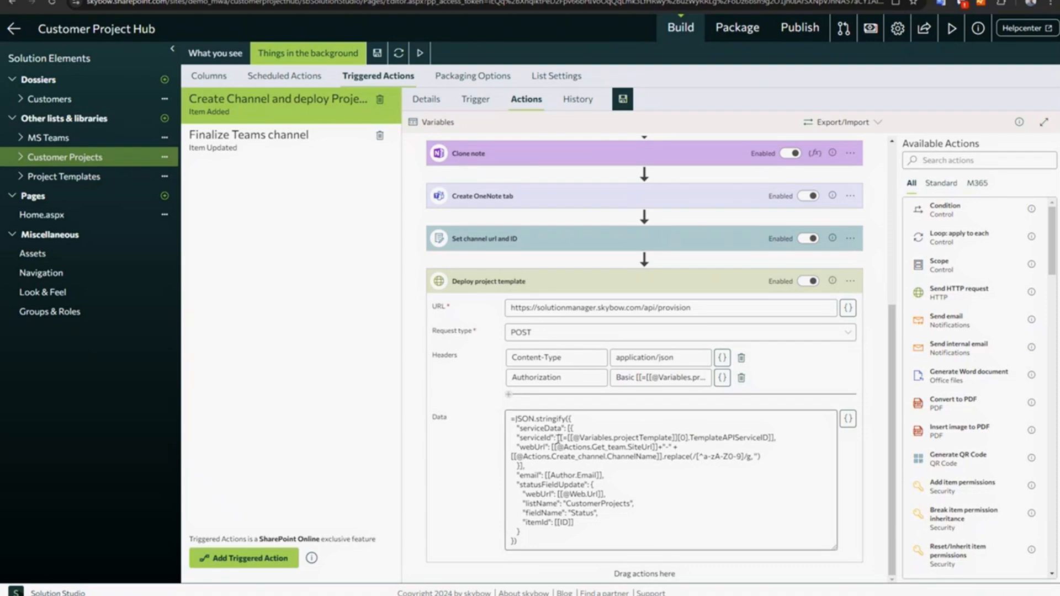
{"action": "left_click_drag", "start_coordinate": [557, 438], "coordinate": [777, 437]}
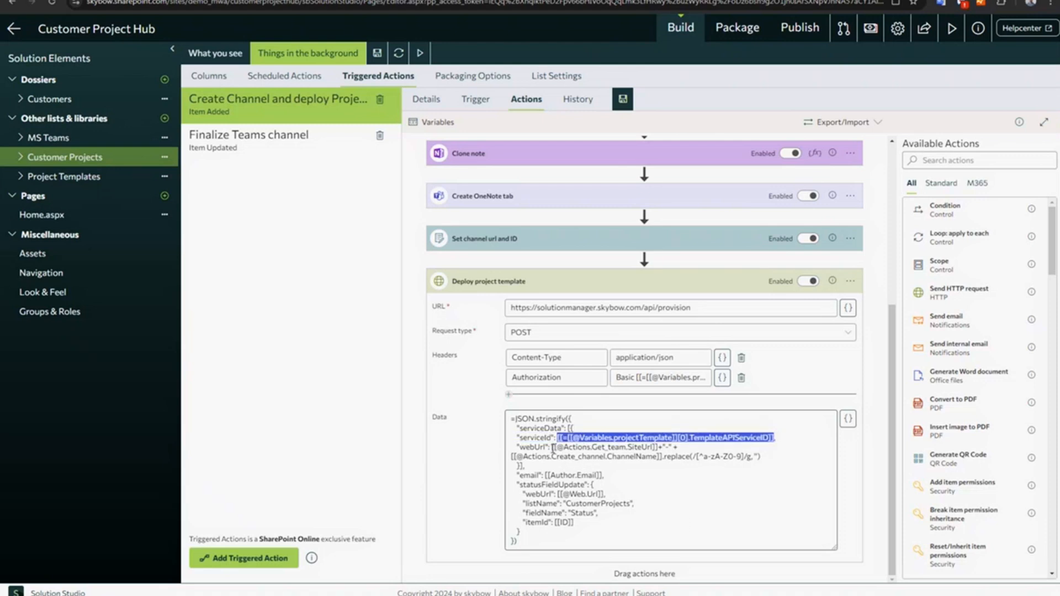
{"action": "left_click_drag", "start_coordinate": [553, 447], "coordinate": [758, 456]}
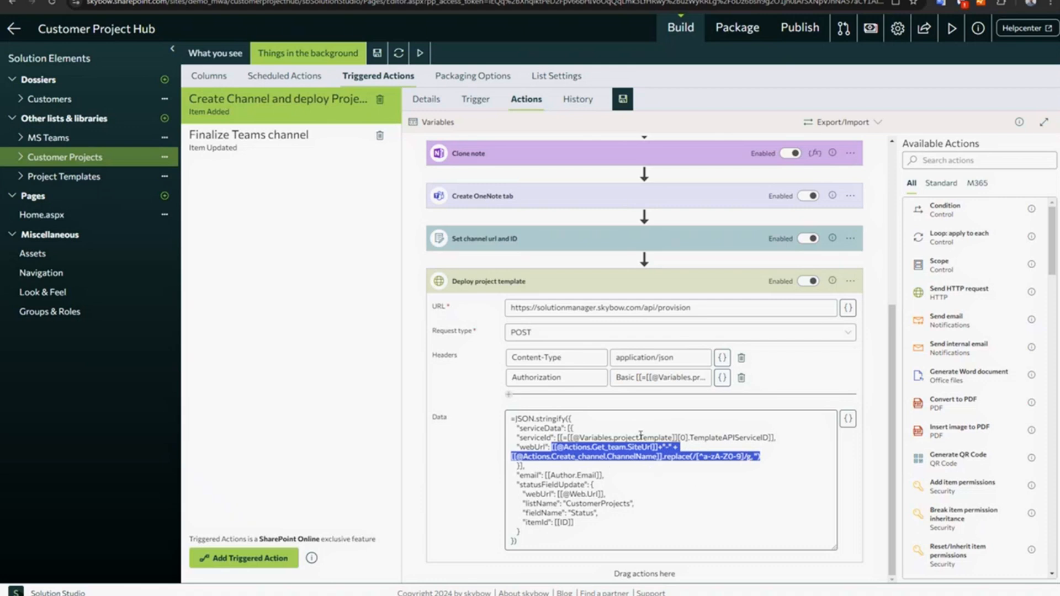
{"action": "left_click", "coordinate": [610, 447]}
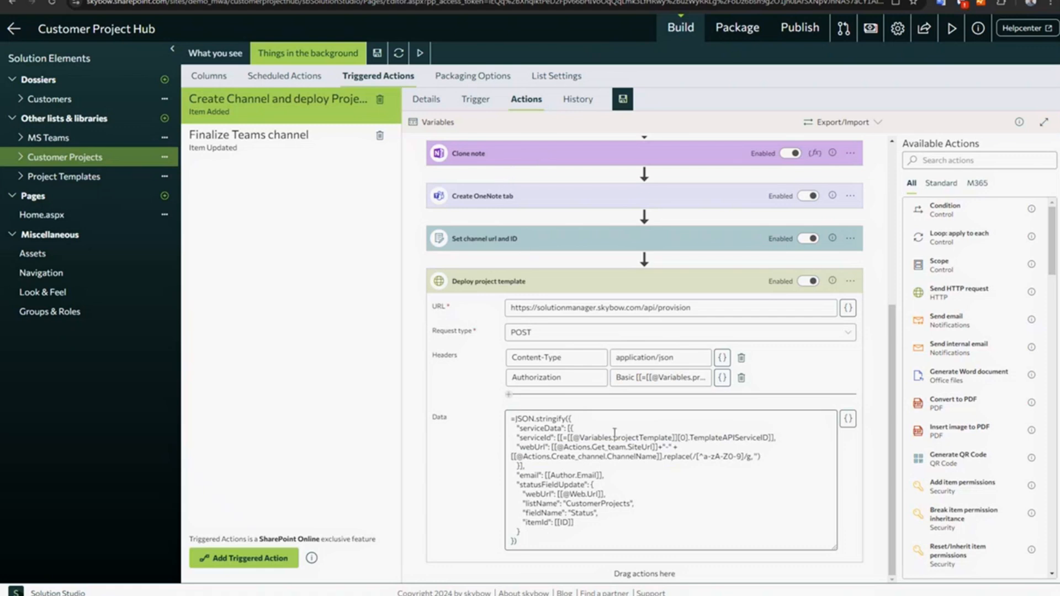
{"action": "left_click_drag", "start_coordinate": [578, 438], "coordinate": [673, 437]}
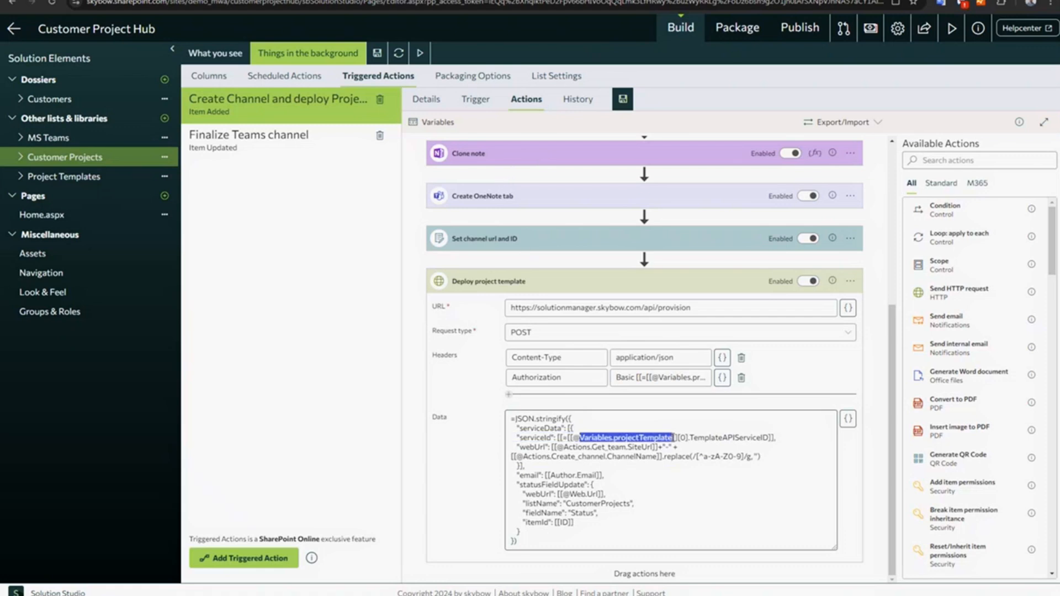
{"action": "double_click", "coordinate": [712, 438]}
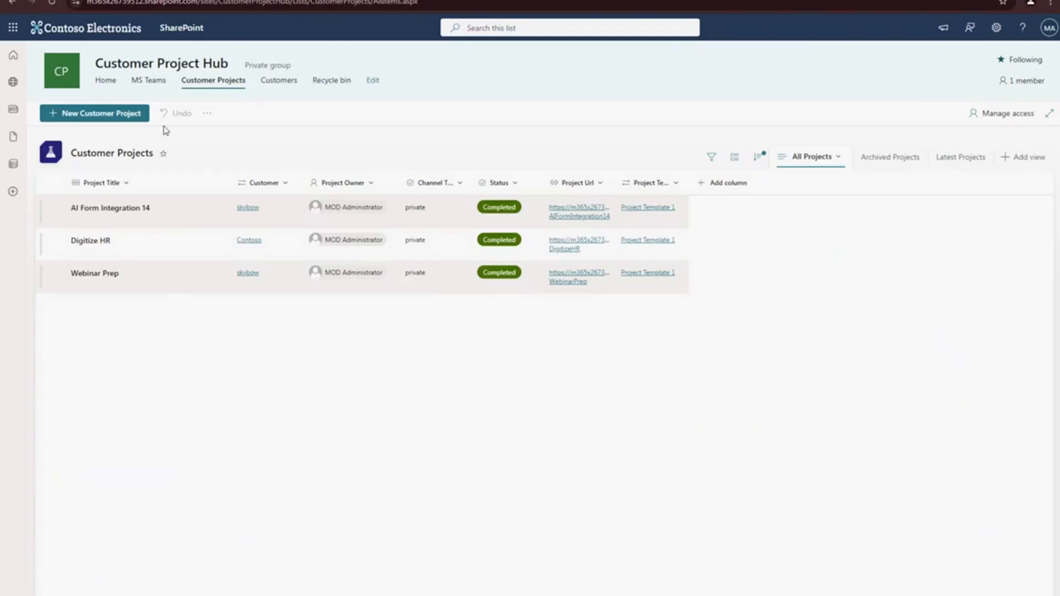
- Switch to the SharePoint portal and open the Project Templates list from the site contents
{"action": "left_click", "coordinate": [996, 28]}
{"action": "left_click", "coordinate": [928, 126]}
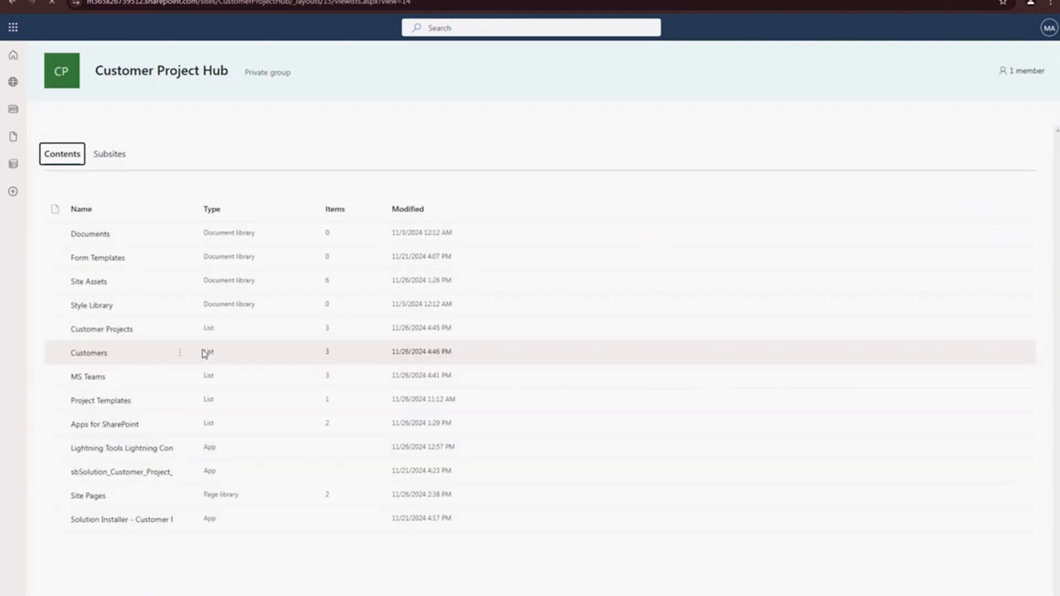
{"action": "left_click", "coordinate": [103, 402]}
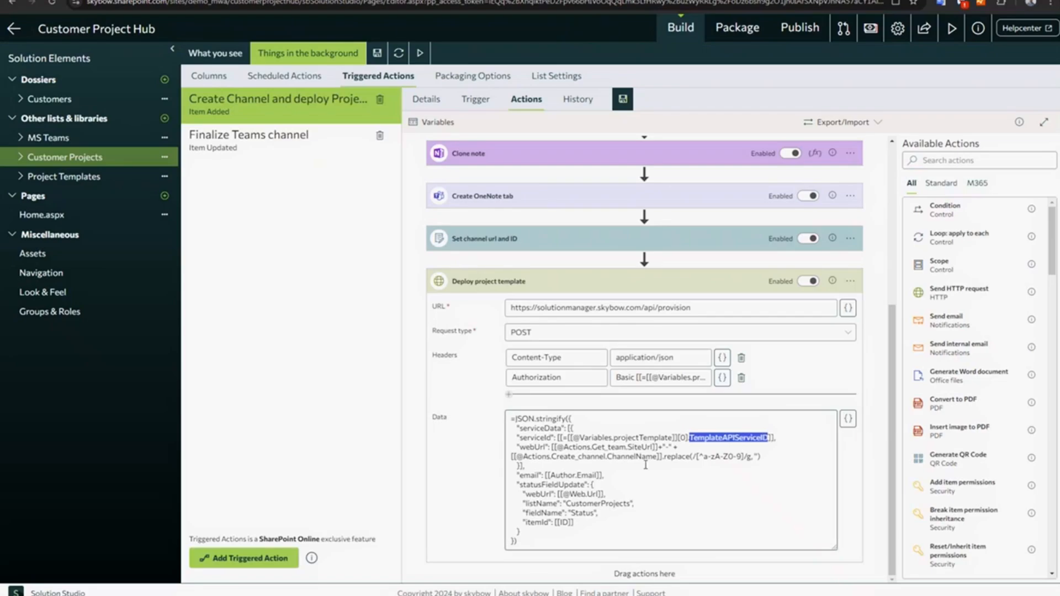
- Return to Solution Studio and examine the statusFieldUpdate part of the Deploy project template request data
{"action": "left_click_drag", "start_coordinate": [531, 433], "coordinate": [589, 503]}
{"action": "left_click", "coordinate": [555, 466]}
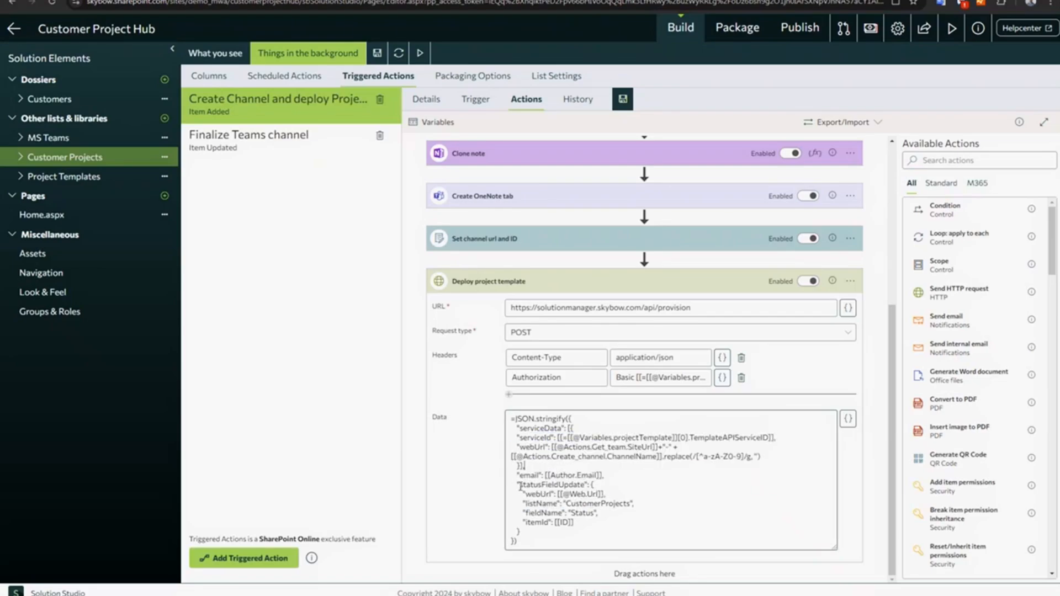
{"action": "left_click_drag", "start_coordinate": [520, 486], "coordinate": [583, 486]}
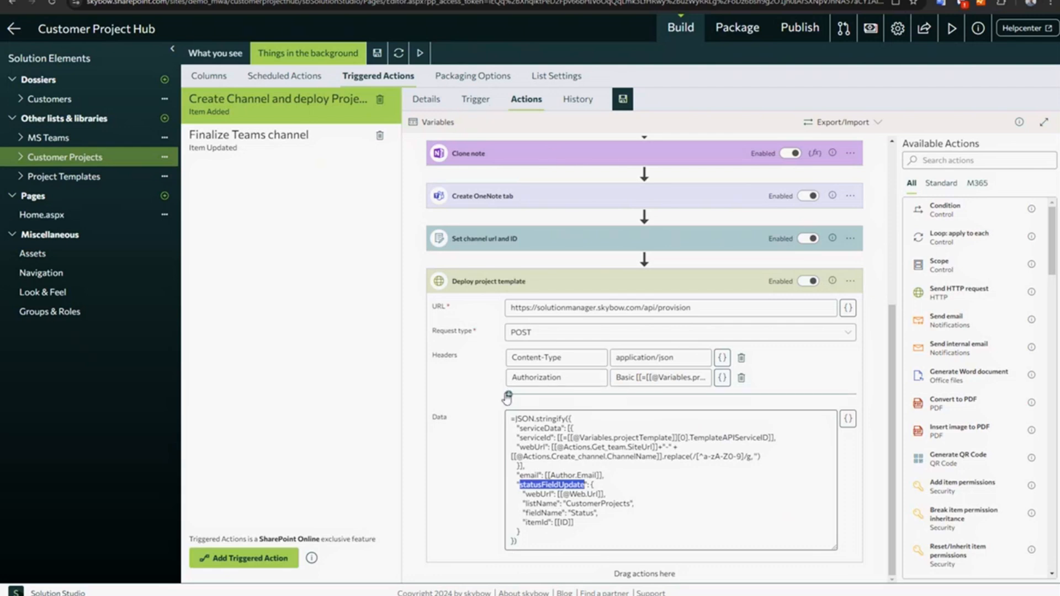
- Open the Finalize Teams channel triggered action and examine its trigger and the Status.IsChanged and "Completed" parts of its condition
{"action": "left_click", "coordinate": [290, 145]}
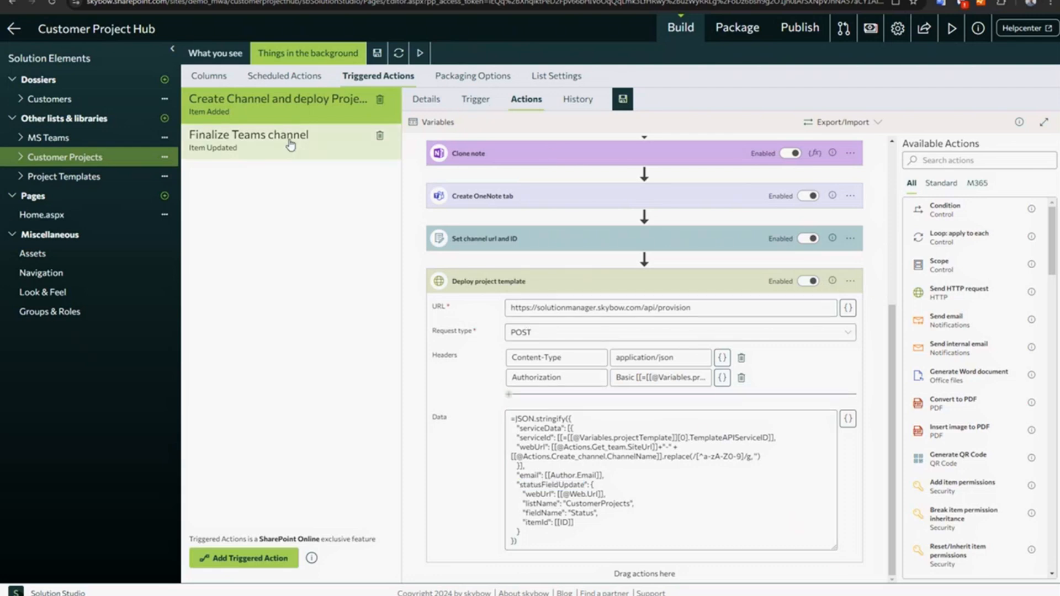
{"action": "left_click", "coordinate": [476, 103]}
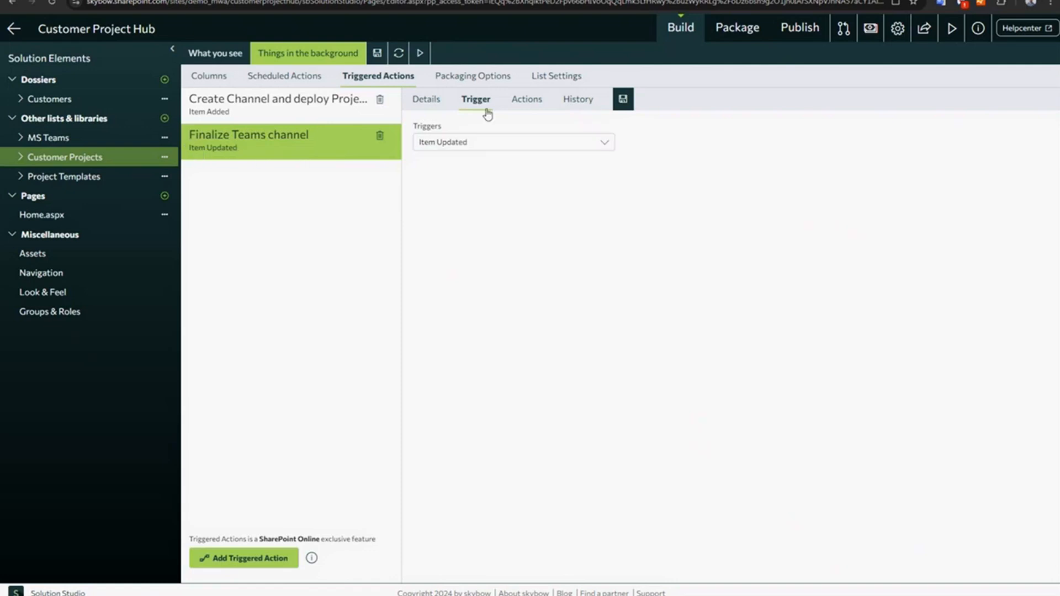
{"action": "left_click", "coordinate": [526, 100]}
{"action": "left_click", "coordinate": [530, 167]}
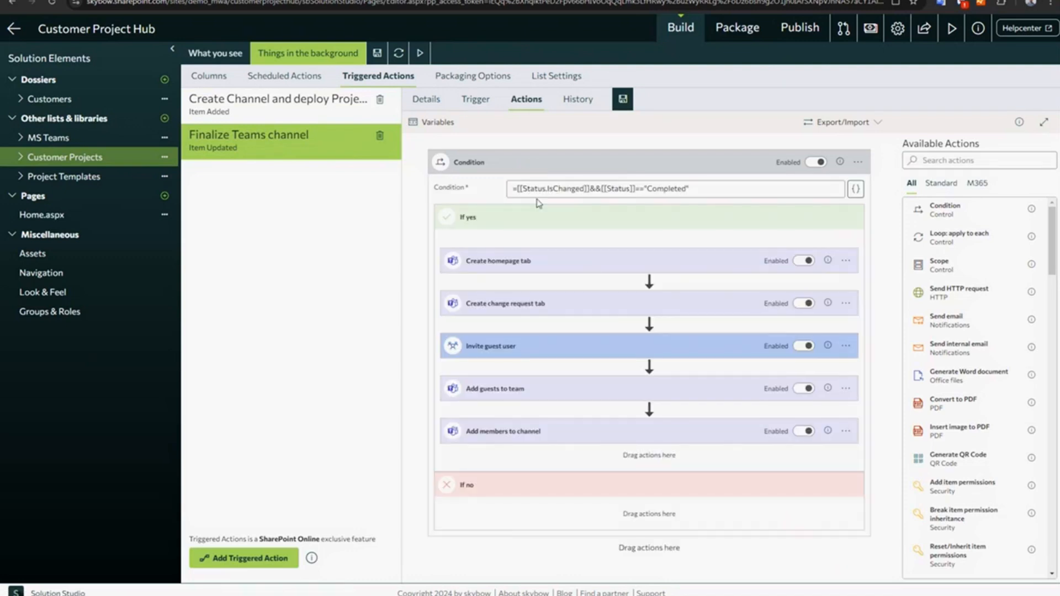
{"action": "left_click_drag", "start_coordinate": [522, 189], "coordinate": [586, 189]}
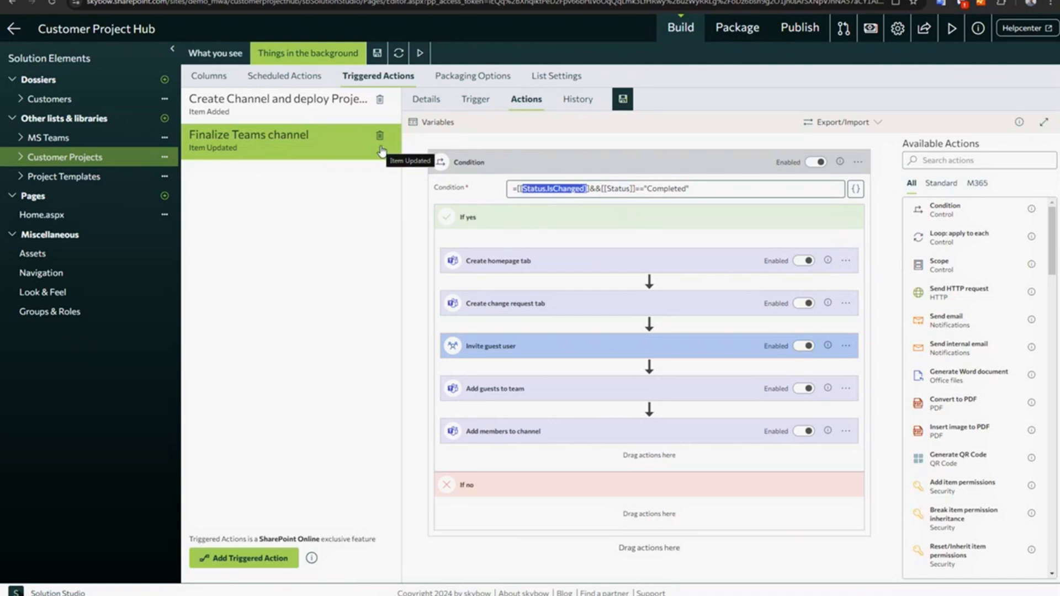
{"action": "left_click_drag", "start_coordinate": [708, 189], "coordinate": [647, 189]}
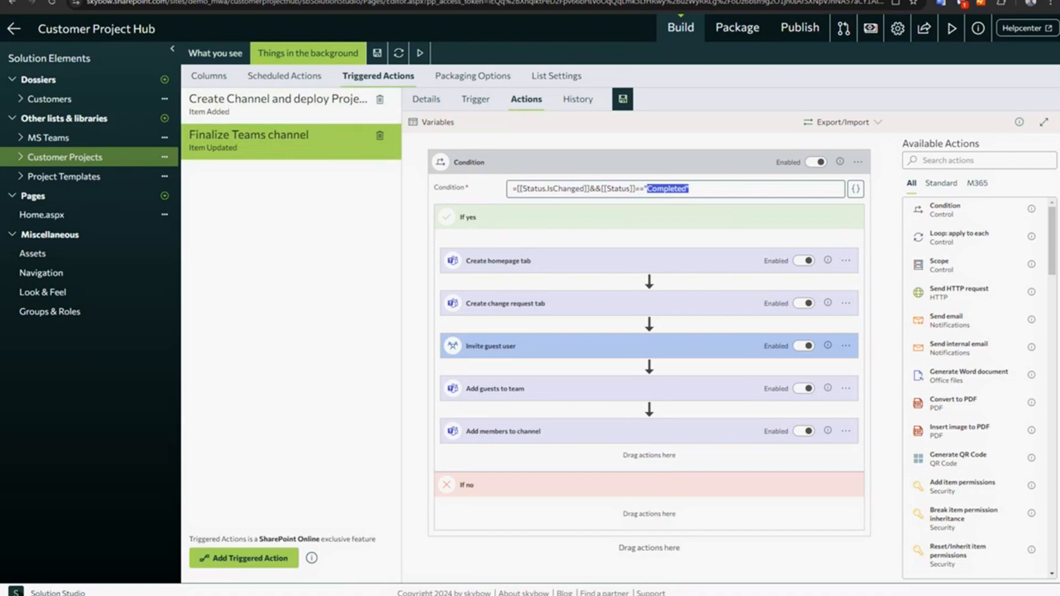
- Switch to Microsoft Teams and examine the Project Homepage and Change Requests of the AI Form Integration 14 channel
{"action": "left_click", "coordinate": [430, 433]}
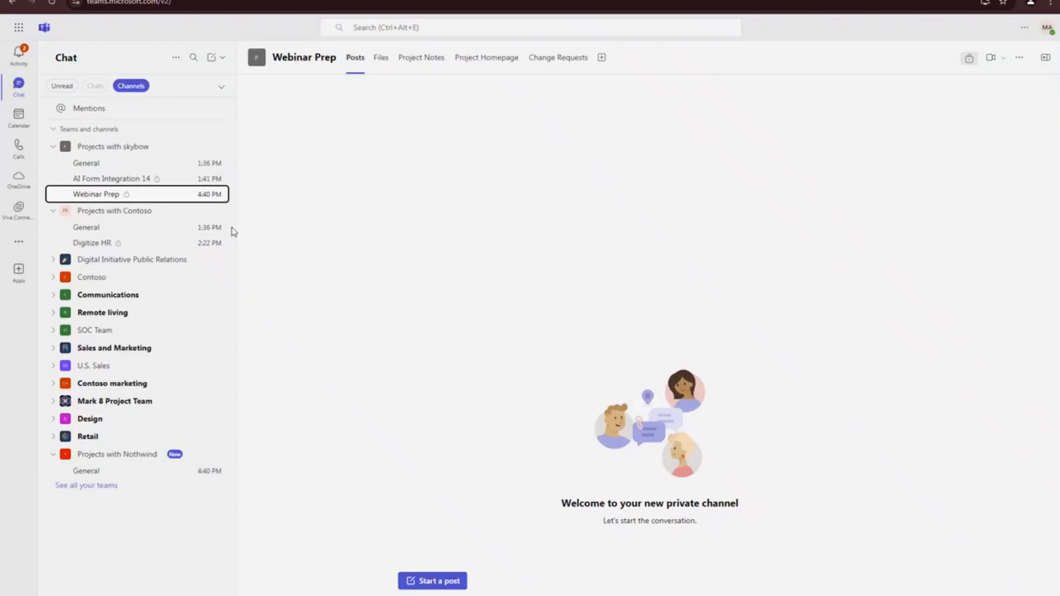
{"action": "left_click", "coordinate": [103, 180]}
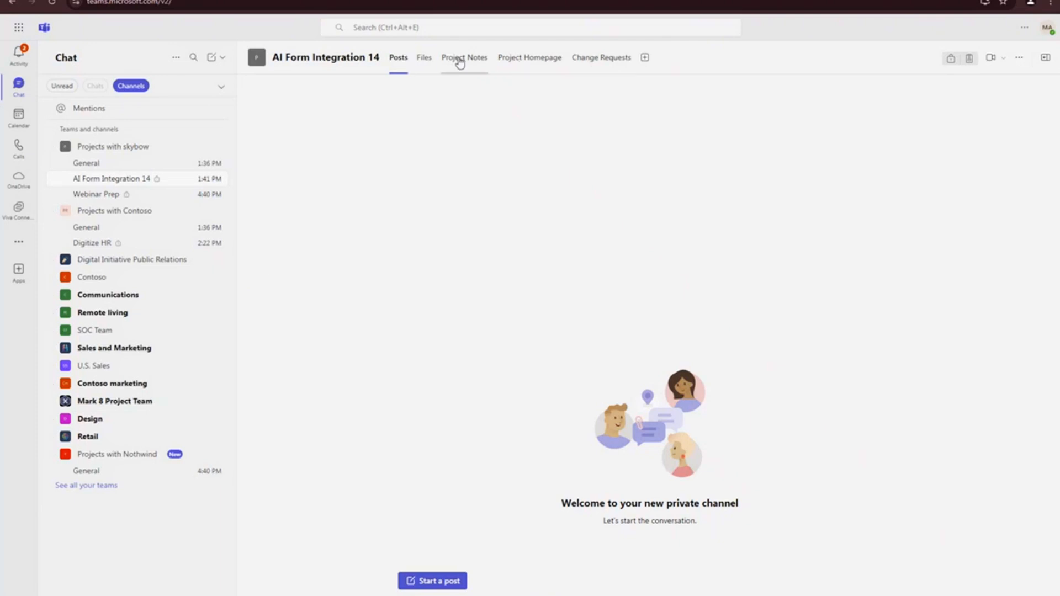
{"action": "left_click", "coordinate": [526, 59]}
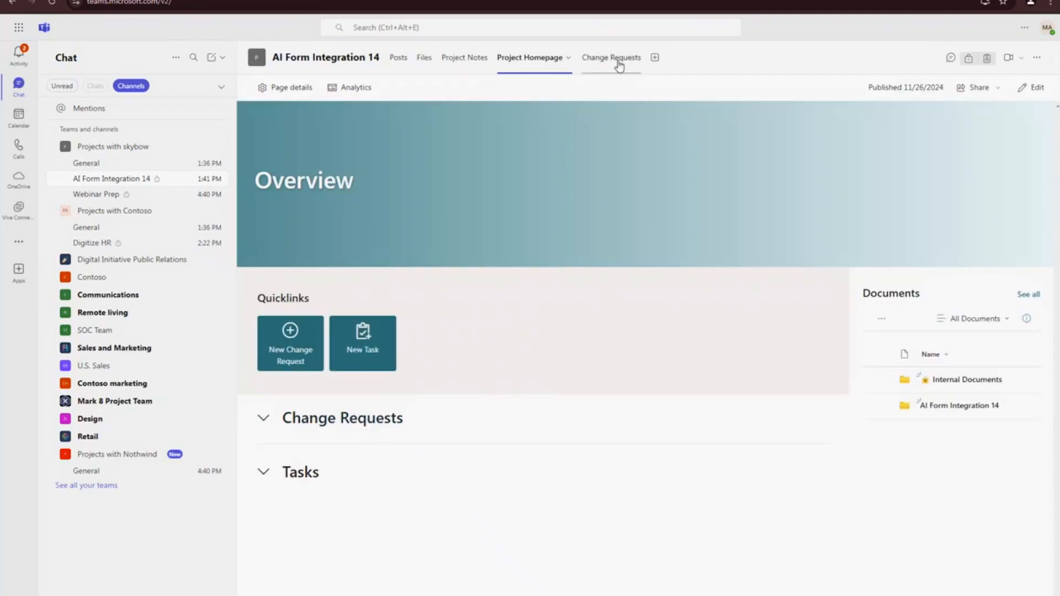
{"action": "left_click", "coordinate": [612, 58]}
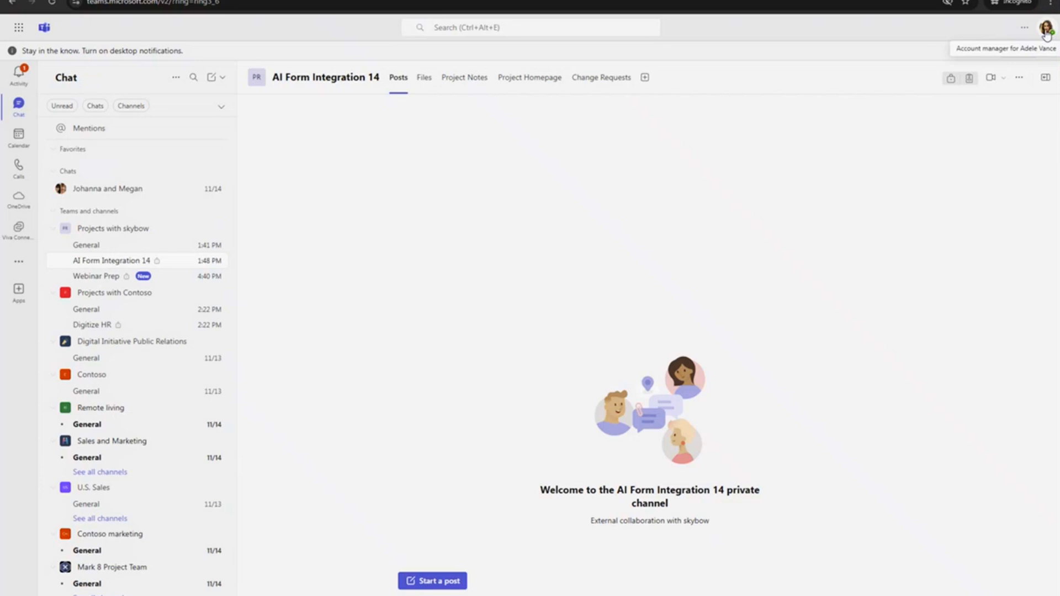
- In the incognito Teams session, check the signed-in account and view the Webinar Prep channel's Project Homepage, returning to its posts
{"action": "left_click", "coordinate": [1046, 28]}
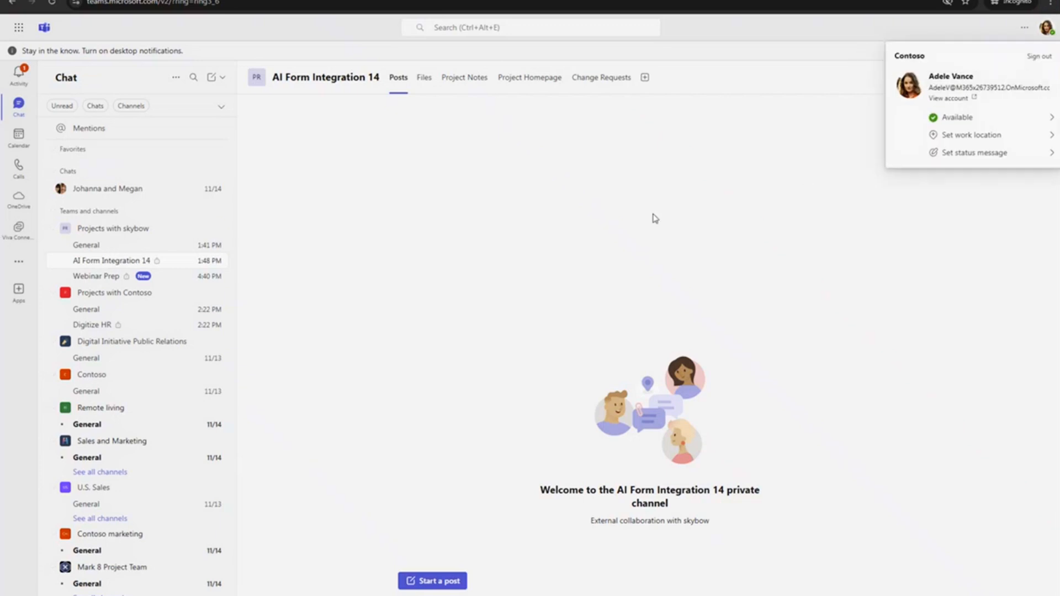
{"action": "left_click", "coordinate": [574, 243]}
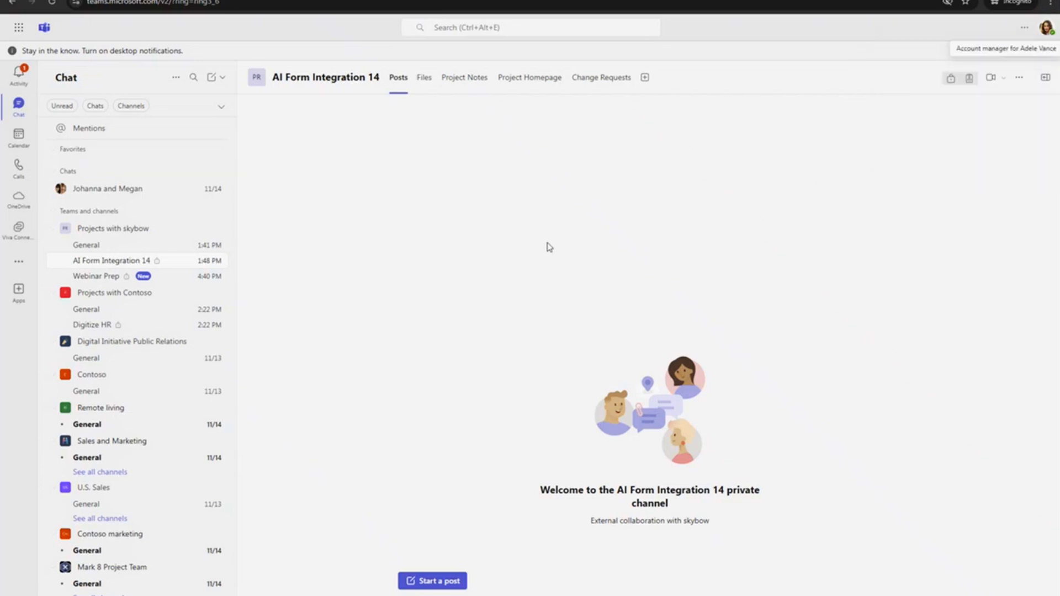
{"action": "left_click", "coordinate": [95, 283]}
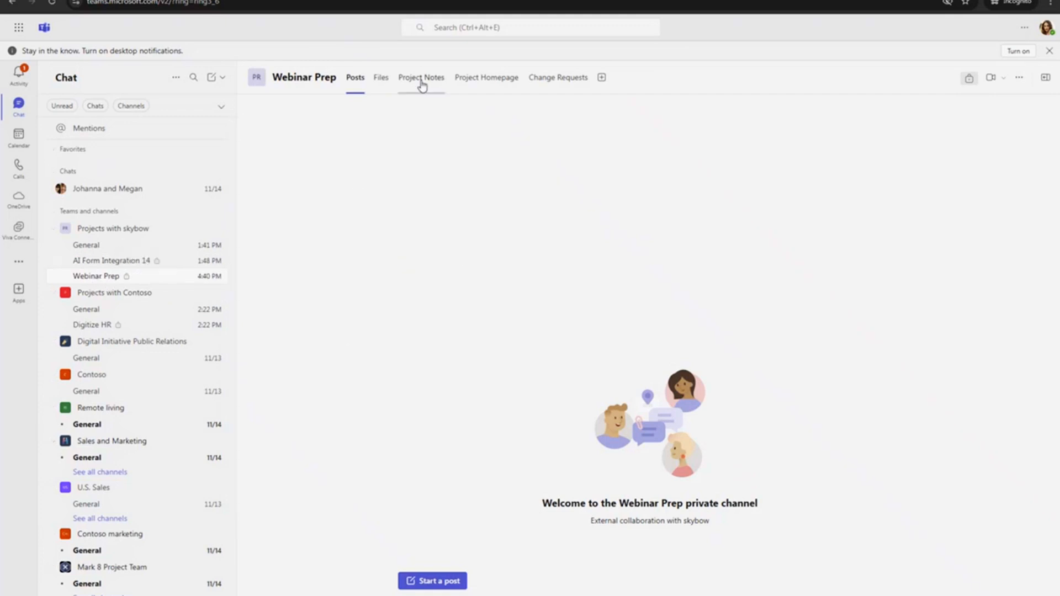
{"action": "left_click", "coordinate": [484, 82]}
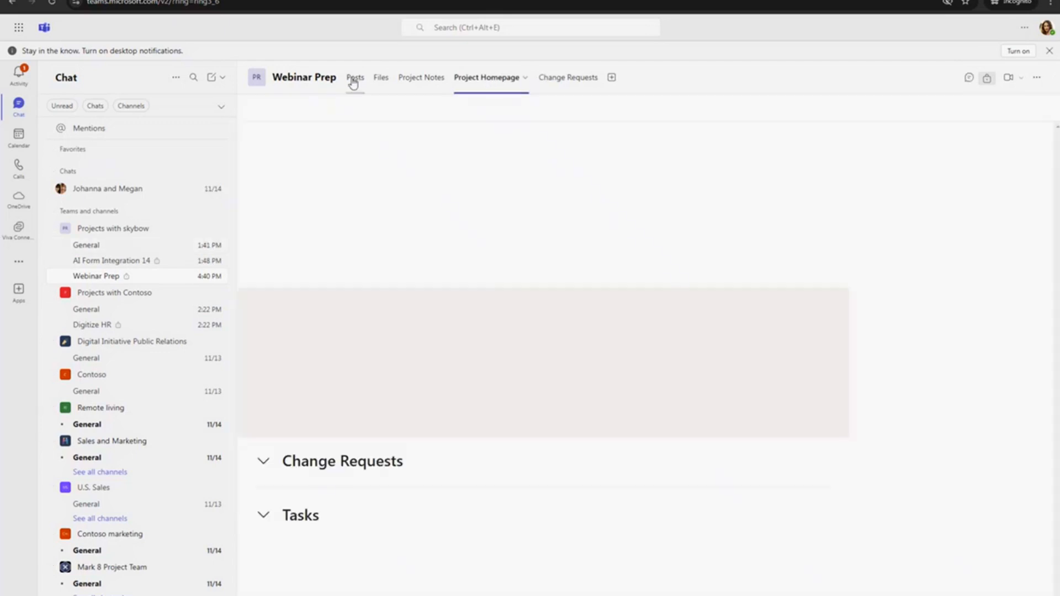
{"action": "left_click", "coordinate": [353, 77]}
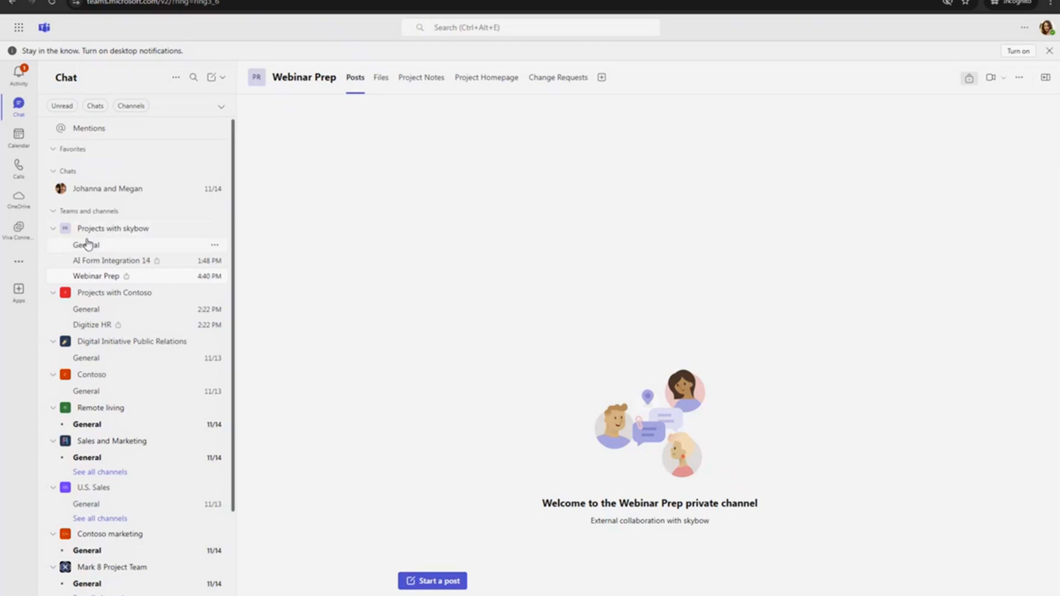
- Review the members of the AI Form Integration 14 channel and open its Project Homepage, also in the administrator's Teams session
{"action": "left_click", "coordinate": [215, 276]}
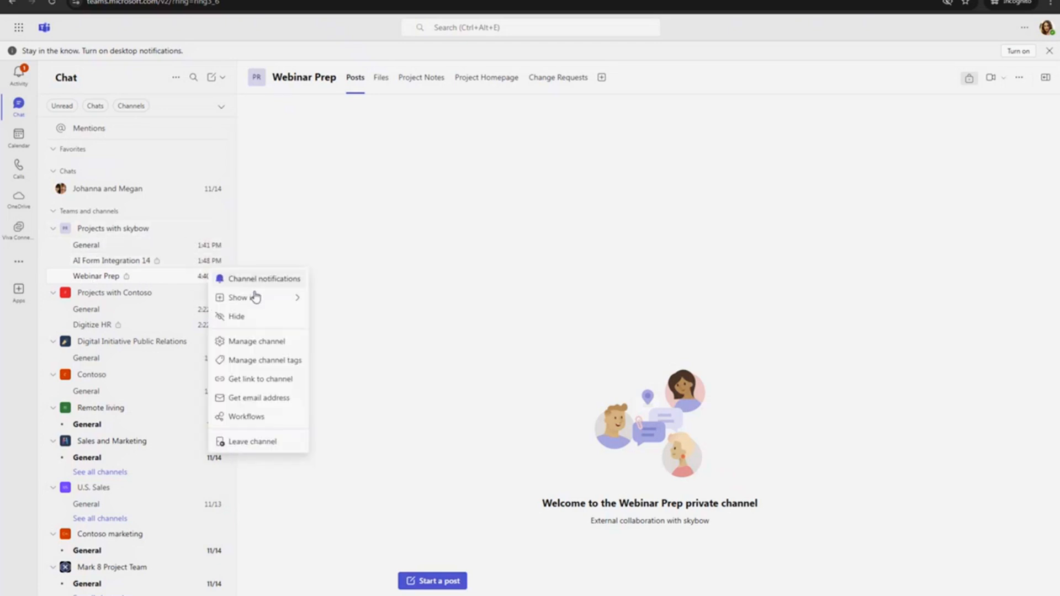
{"action": "left_click", "coordinate": [253, 341]}
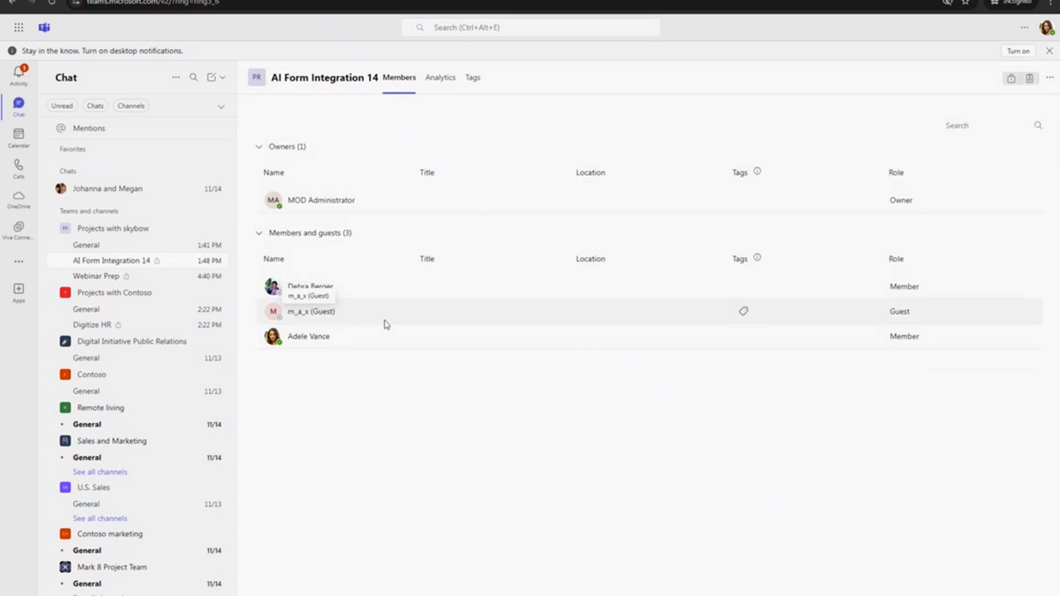
{"action": "left_click", "coordinate": [112, 264]}
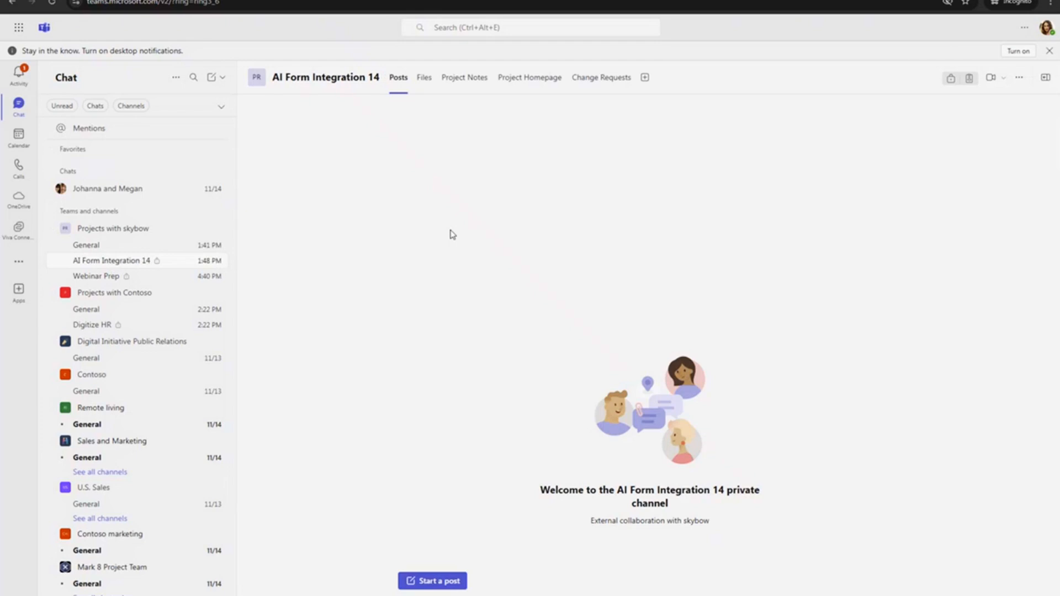
{"action": "left_click", "coordinate": [523, 80]}
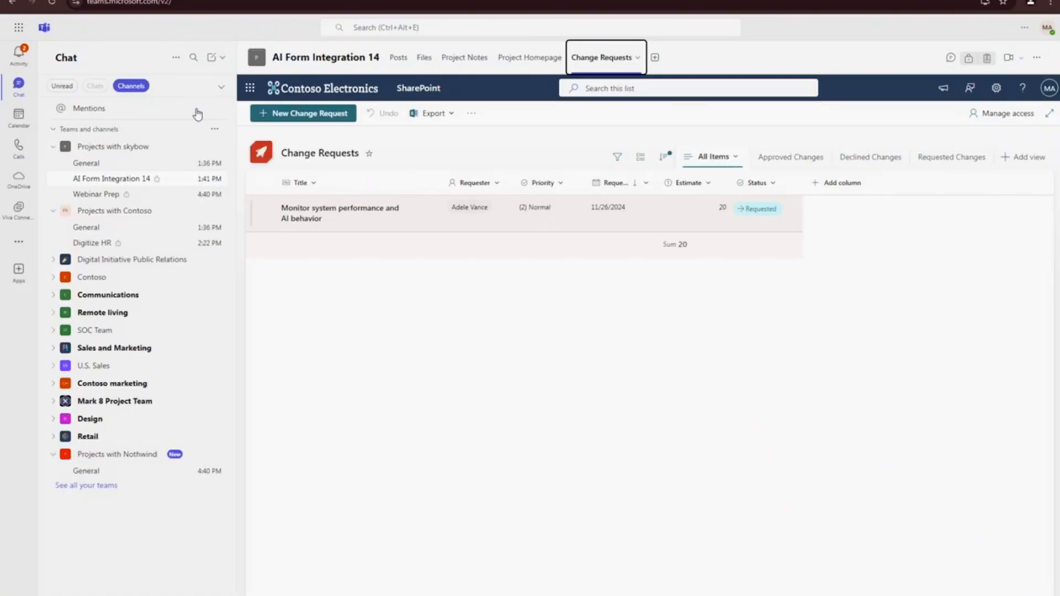
{"action": "left_click", "coordinate": [516, 61]}
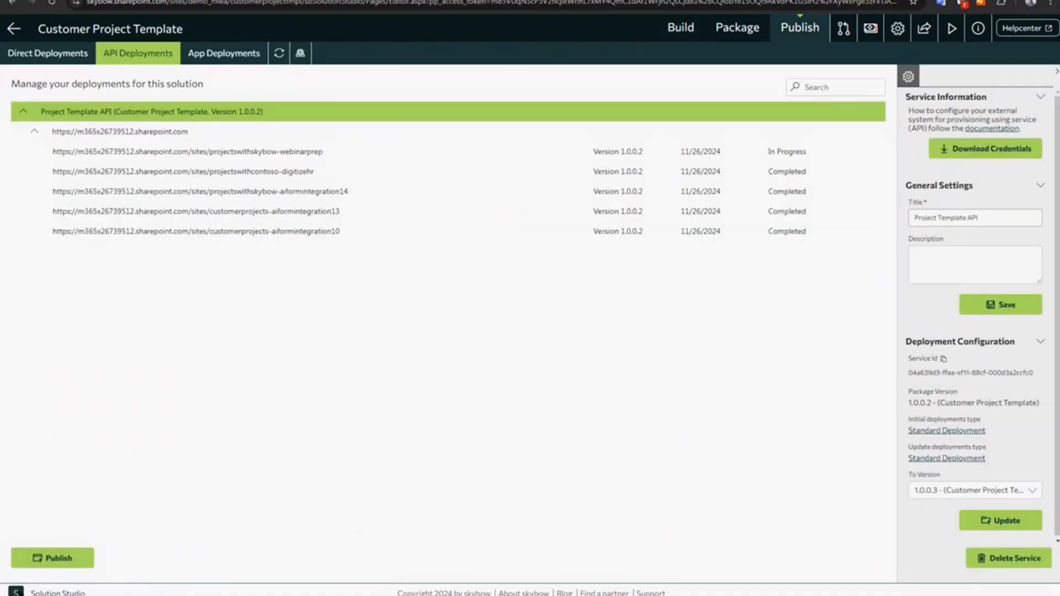
- Switch to Solution Studio and open the All Documents view of the Customer Project Template's Documents library
{"action": "left_click", "coordinate": [681, 28]}
{"action": "left_click", "coordinate": [52, 145]}
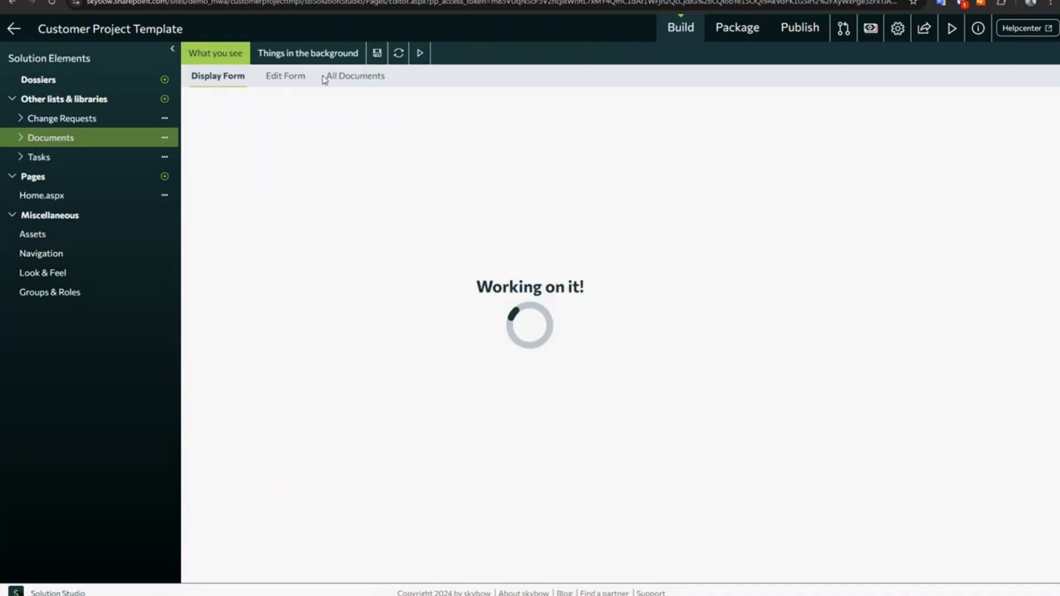
{"action": "left_click", "coordinate": [331, 76]}
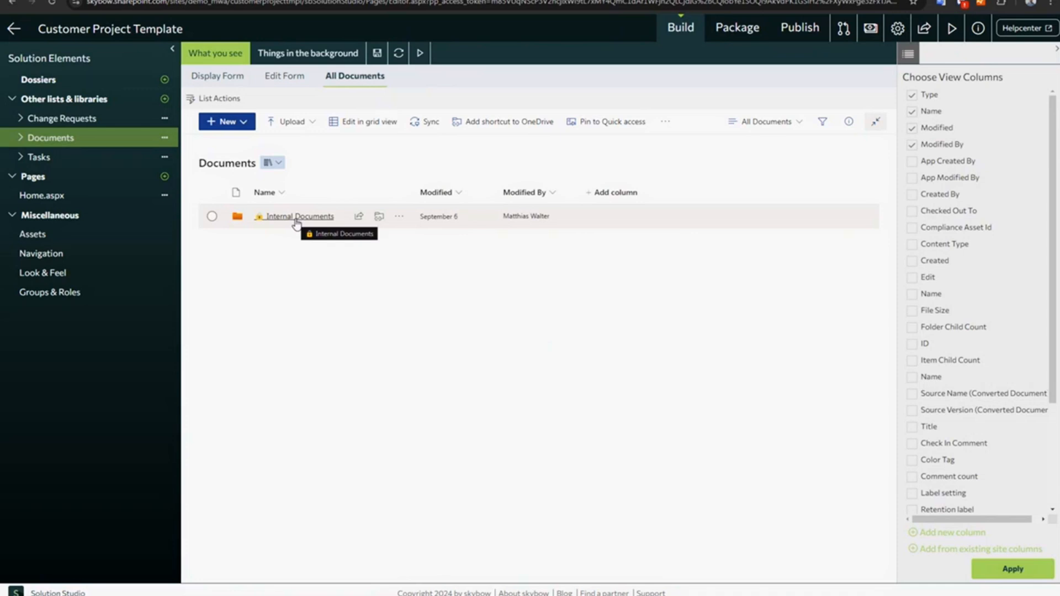
- Open the advanced permissions of the Internal Documents folder and examine its SharePoint groups and permission levels, closing the access dialog when done
{"action": "left_click", "coordinate": [400, 216]}
{"action": "left_click", "coordinate": [417, 215]}
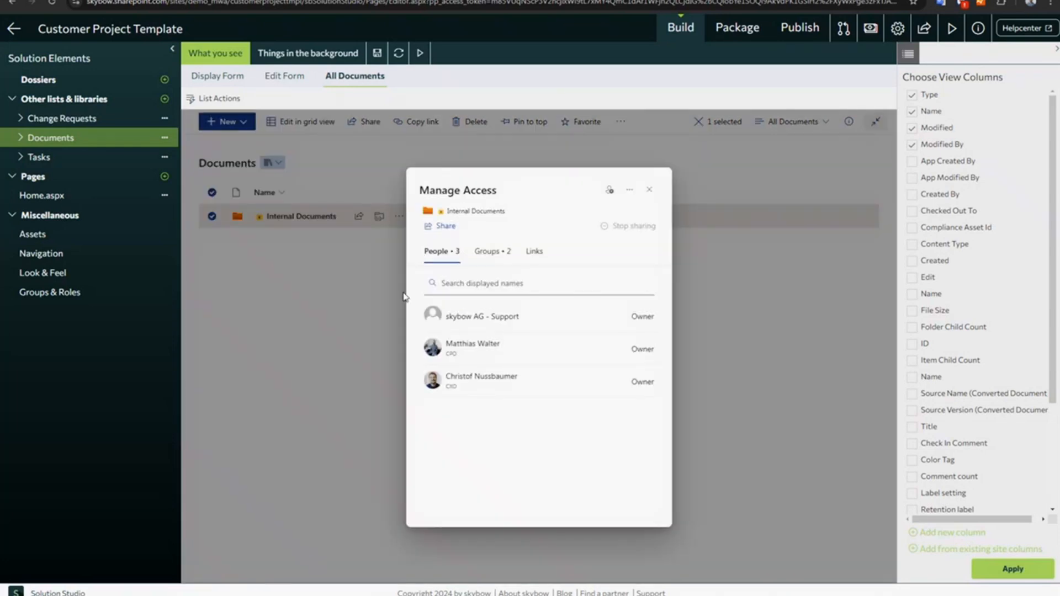
{"action": "left_click", "coordinate": [630, 189]}
{"action": "left_click", "coordinate": [567, 215]}
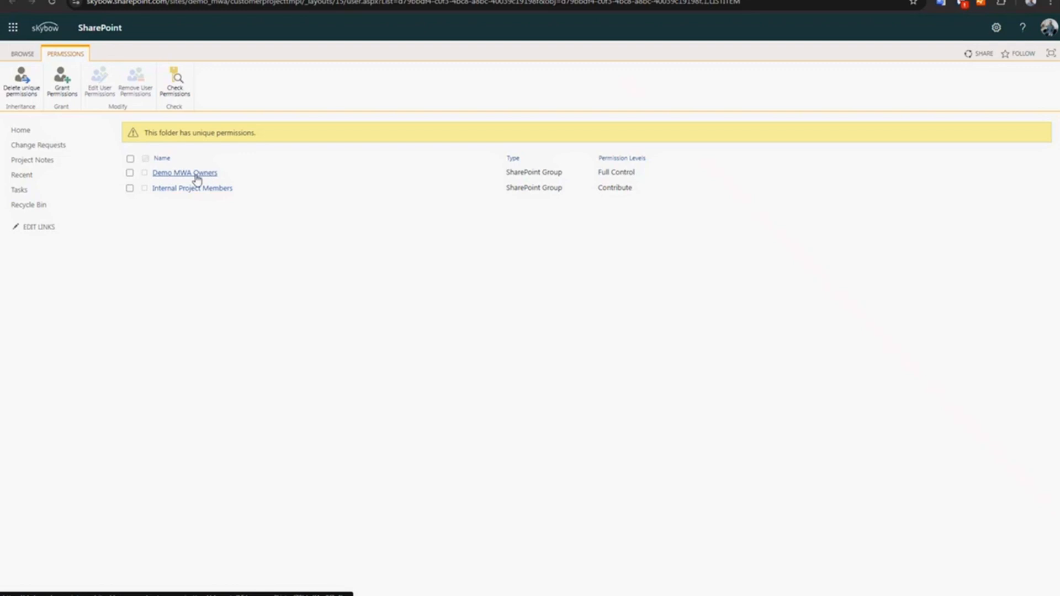
{"action": "left_click_drag", "start_coordinate": [601, 171], "coordinate": [644, 180]}
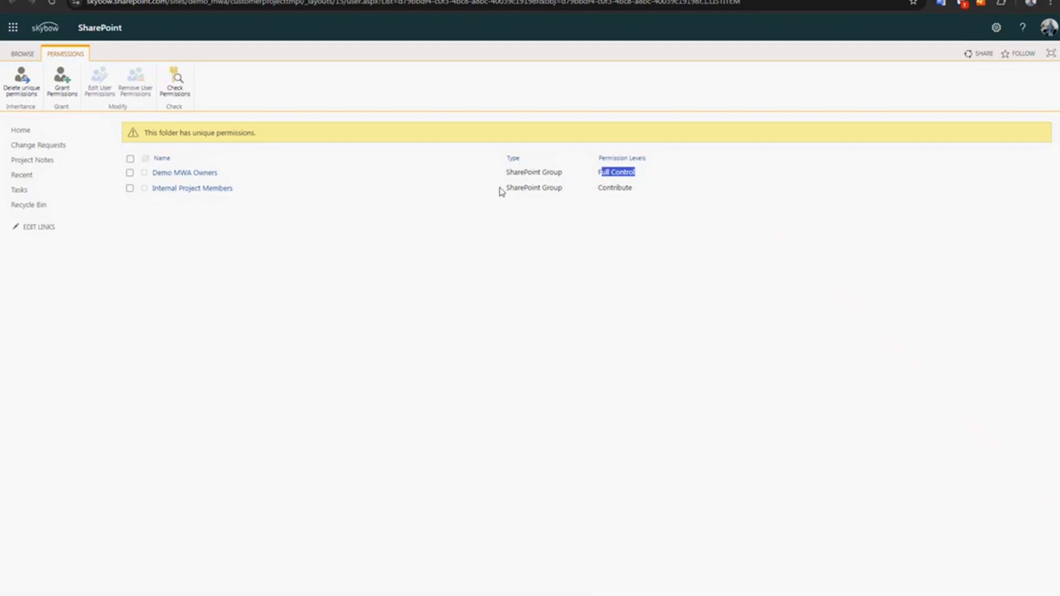
{"action": "left_click_drag", "start_coordinate": [234, 194], "coordinate": [156, 201]}
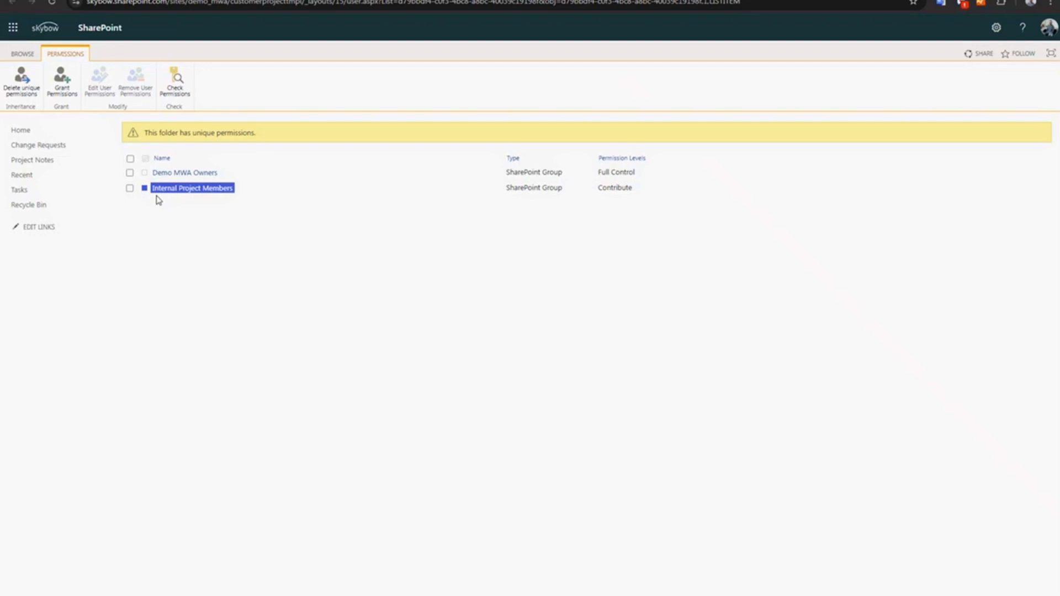
{"action": "left_click", "coordinate": [281, 283]}
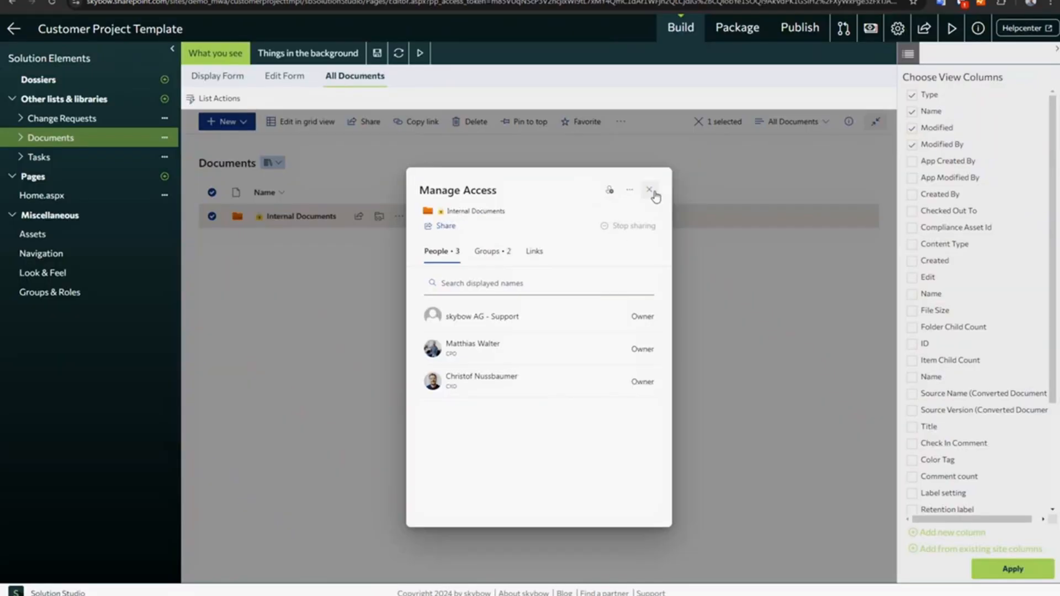
{"action": "left_click", "coordinate": [652, 191]}
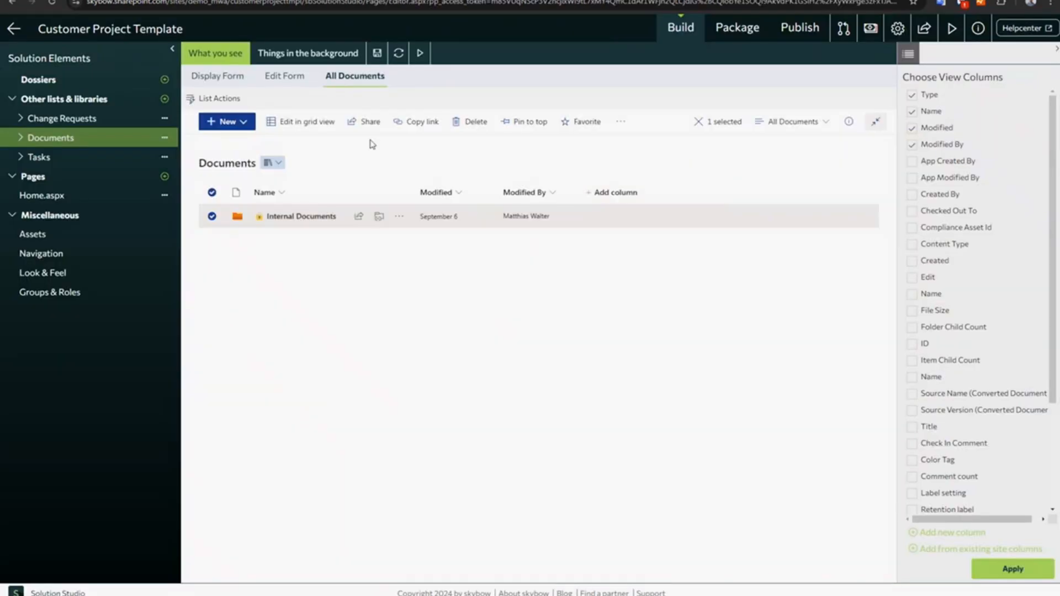
- Open the packaging options of the template's Documents library
{"action": "left_click", "coordinate": [313, 60]}
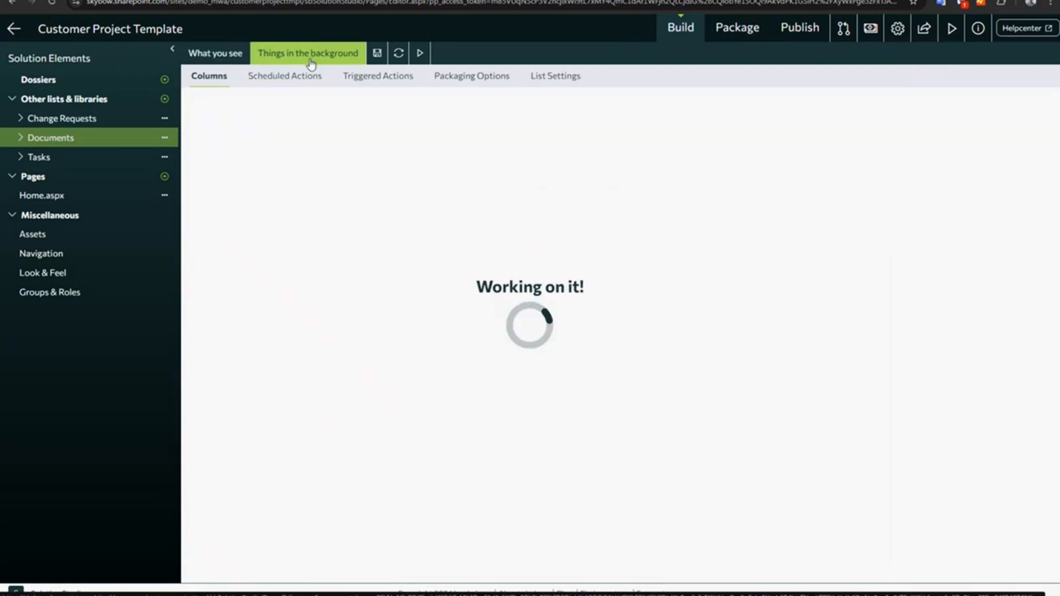
{"action": "left_click", "coordinate": [458, 79]}
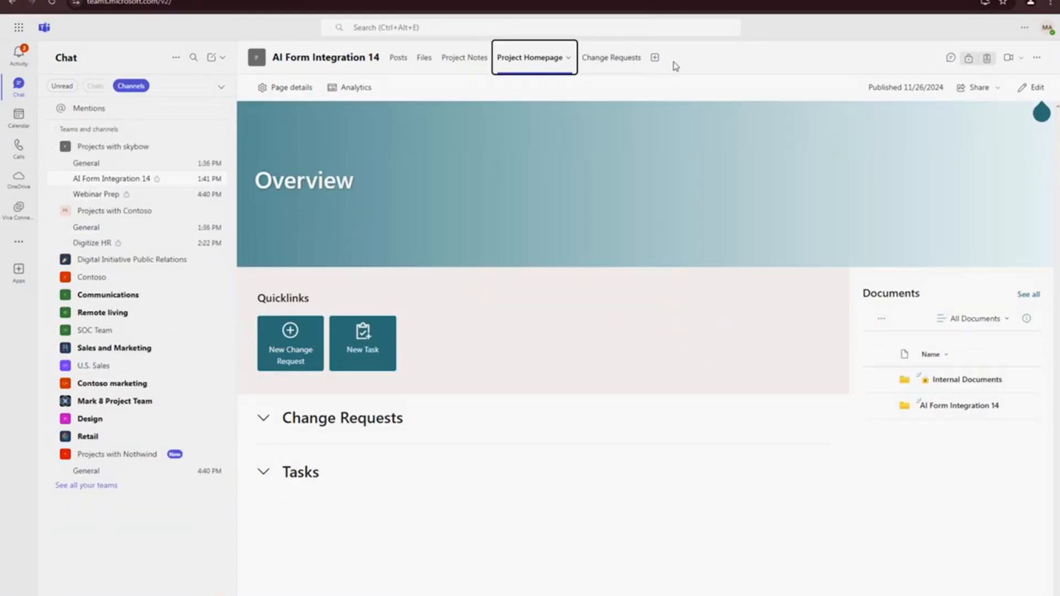
- Return to Teams, open the AI Form Integration 14 channel's files in SharePoint and go up to the Documents library root
{"action": "left_click", "coordinate": [398, 60]}
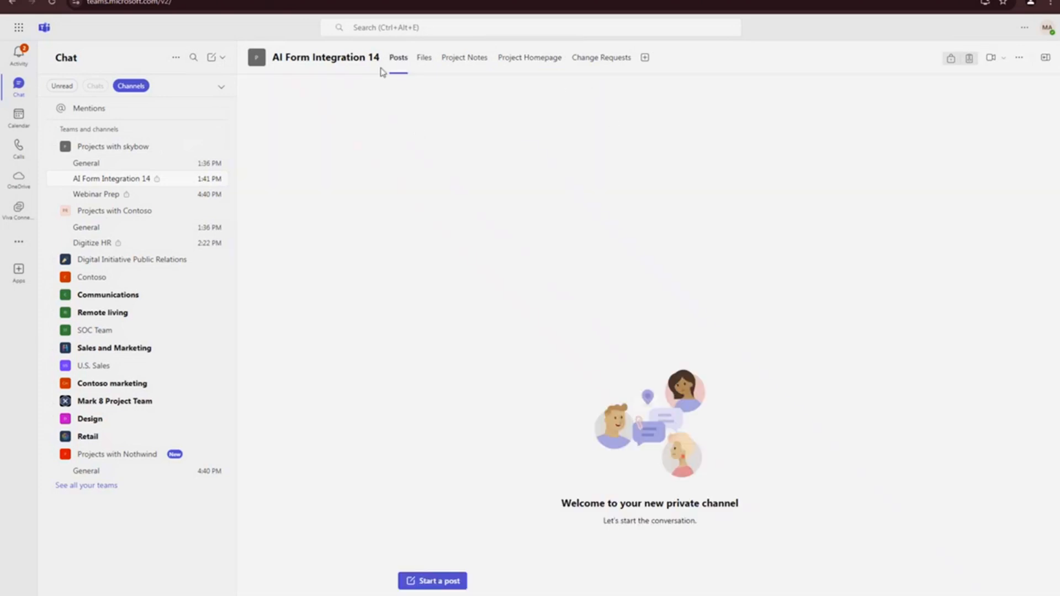
{"action": "left_click", "coordinate": [425, 62]}
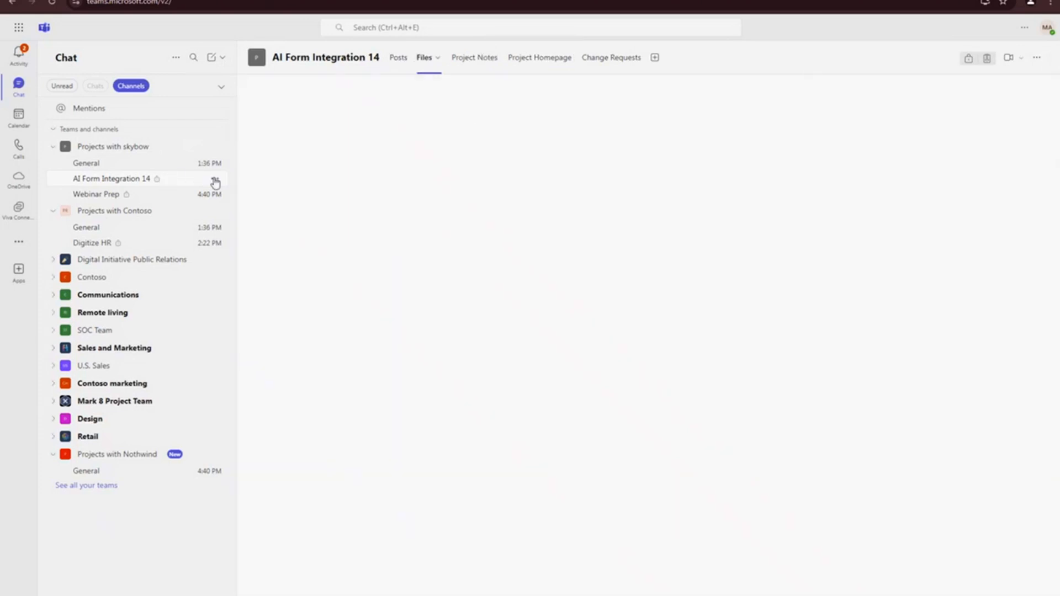
{"action": "left_click", "coordinate": [833, 87]}
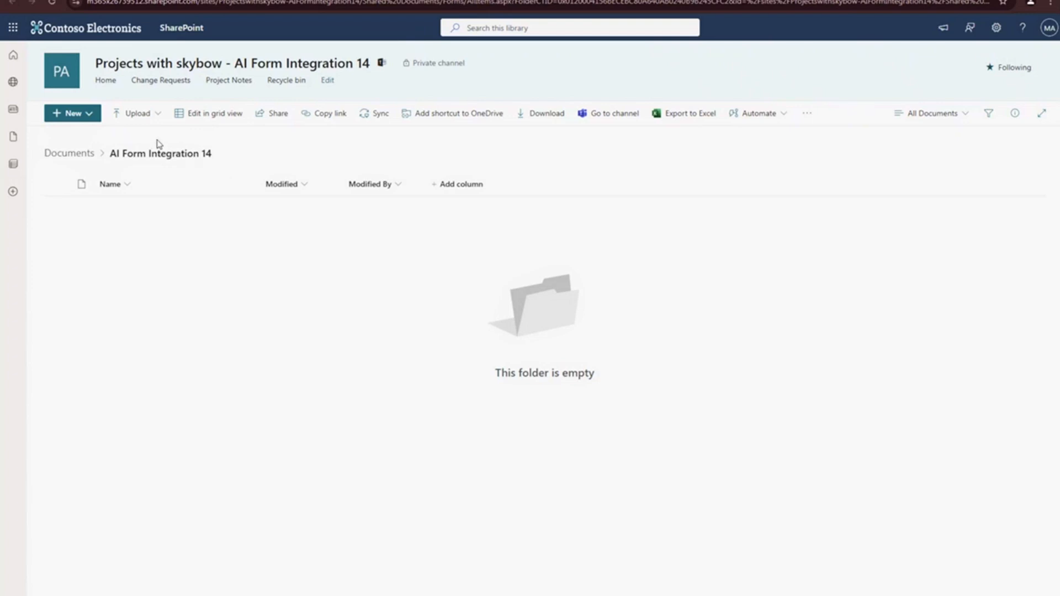
{"action": "left_click", "coordinate": [62, 159]}
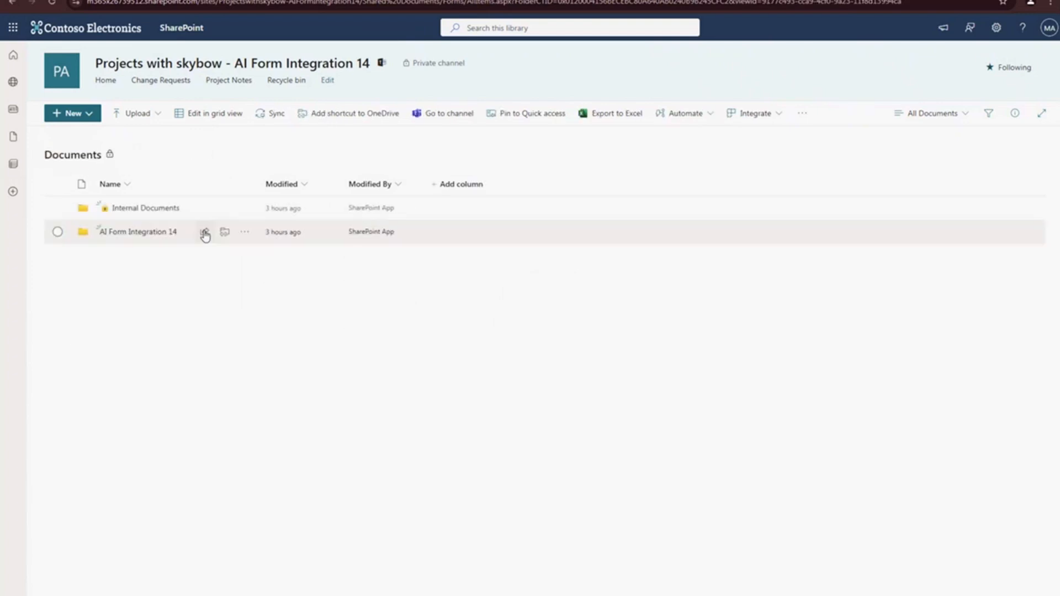
- Examine the advanced permissions of the AI Form Integration 14 folder and close its access dialog
{"action": "left_click", "coordinate": [244, 232]}
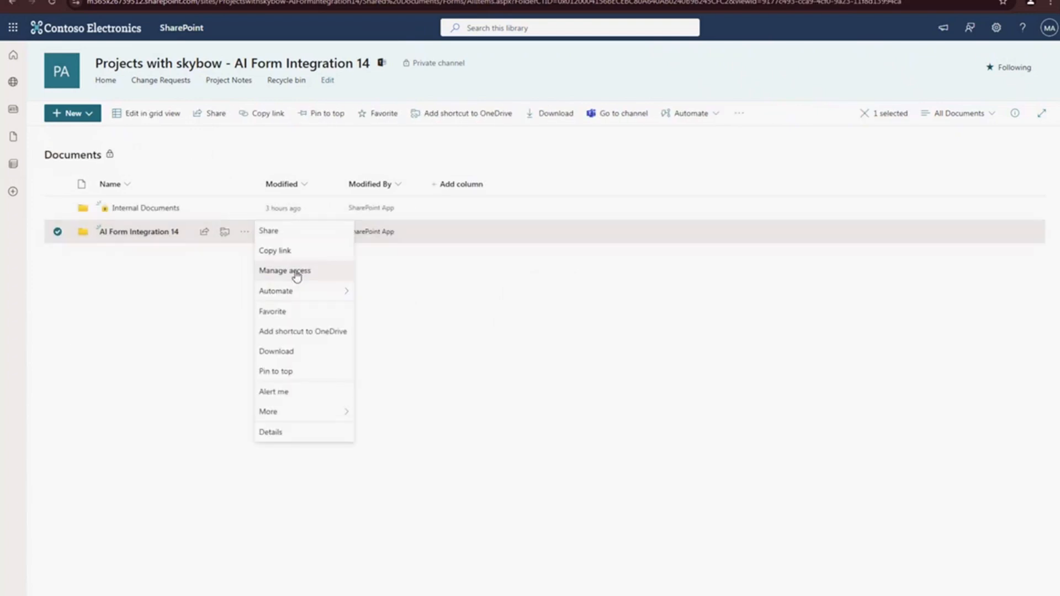
{"action": "left_click", "coordinate": [301, 272]}
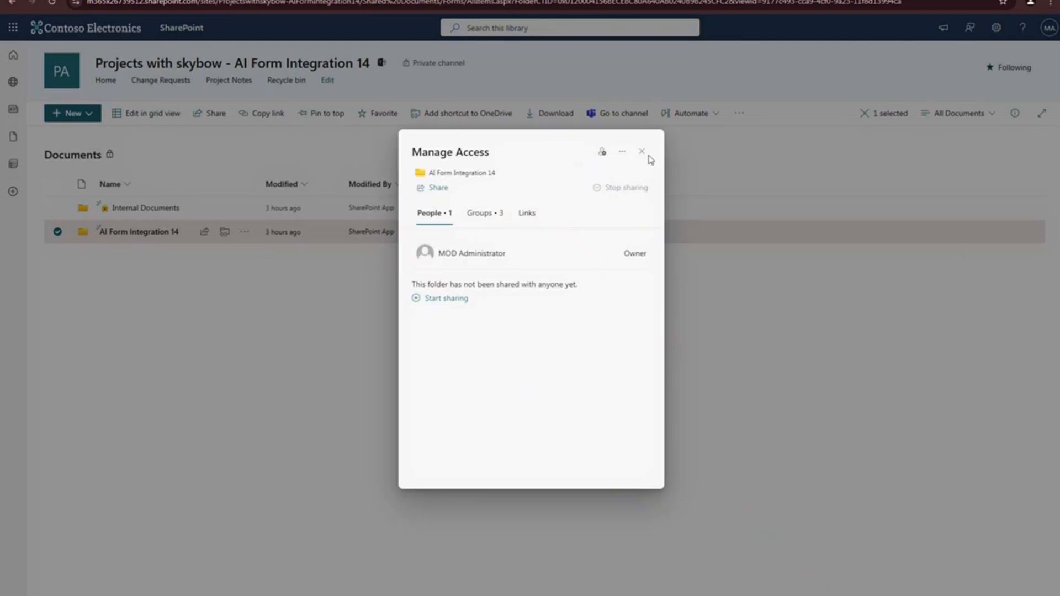
{"action": "left_click", "coordinate": [622, 153]}
{"action": "left_click", "coordinate": [556, 174]}
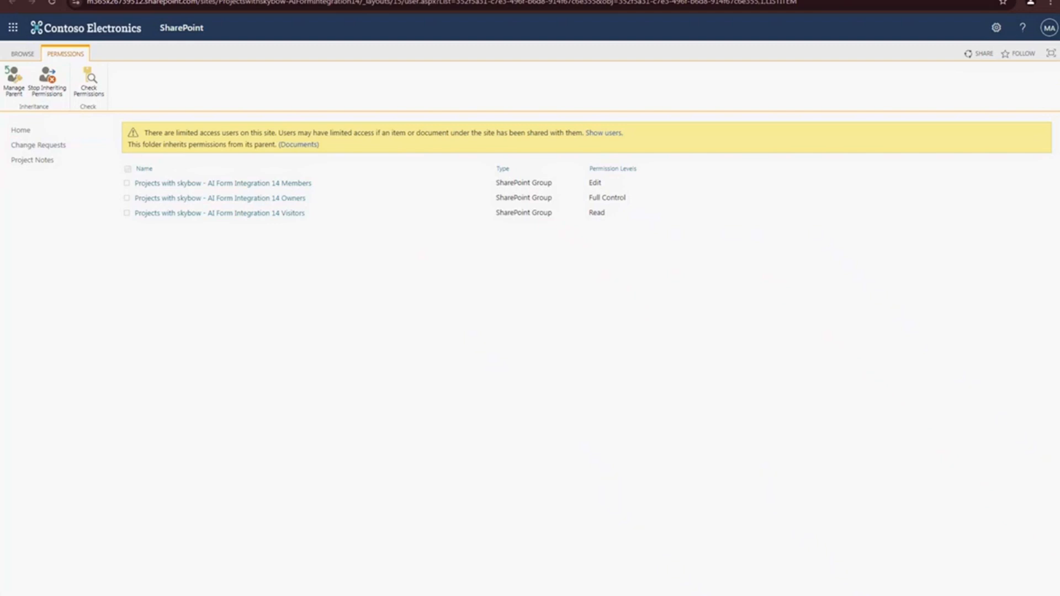
{"action": "left_click", "coordinate": [11, 2]}
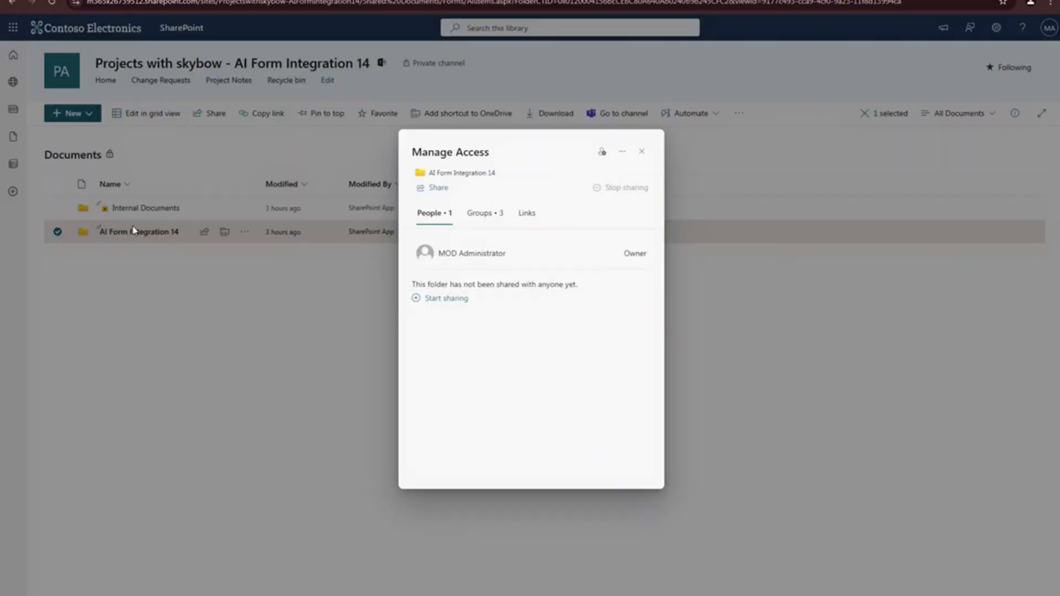
{"action": "left_click", "coordinate": [641, 150]}
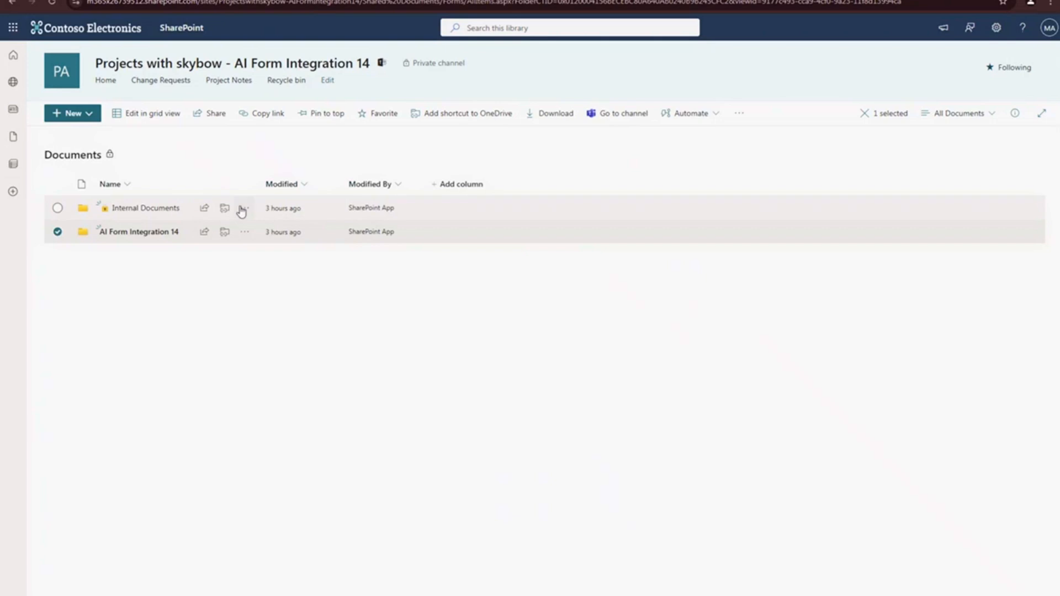
- Open the advanced permissions of the Internal Documents folder in the AI Form Integration 14 site and examine its groups and permission levels
{"action": "left_click", "coordinate": [245, 208]}
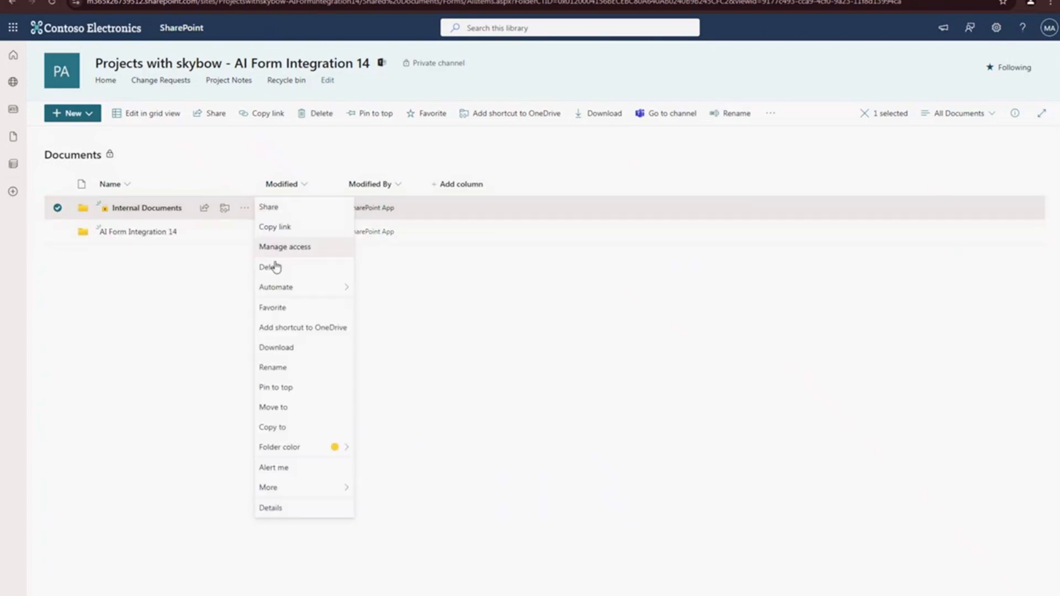
{"action": "left_click", "coordinate": [301, 253]}
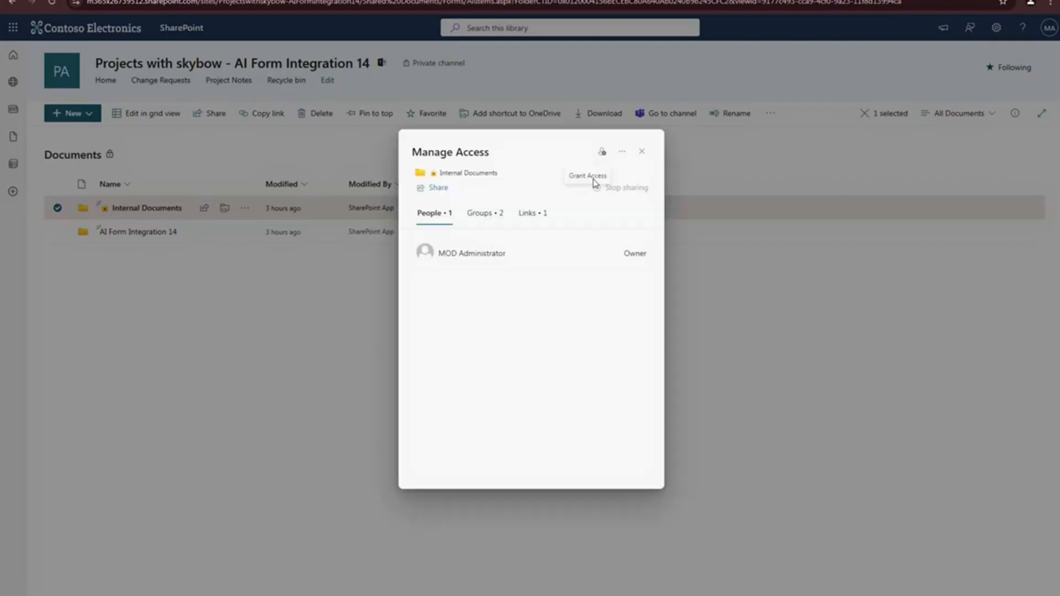
{"action": "left_click", "coordinate": [621, 156]}
{"action": "left_click", "coordinate": [568, 172]}
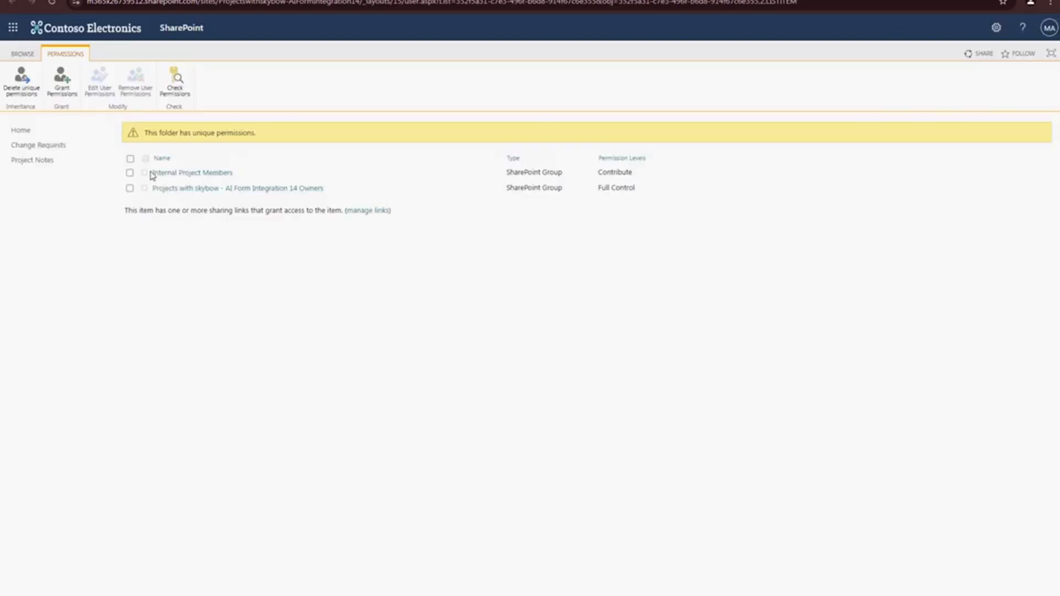
{"action": "left_click_drag", "start_coordinate": [326, 188], "coordinate": [168, 177]}
- Open the Internal Project Members group and examine its available actions and settings
{"action": "left_click", "coordinate": [171, 175]}
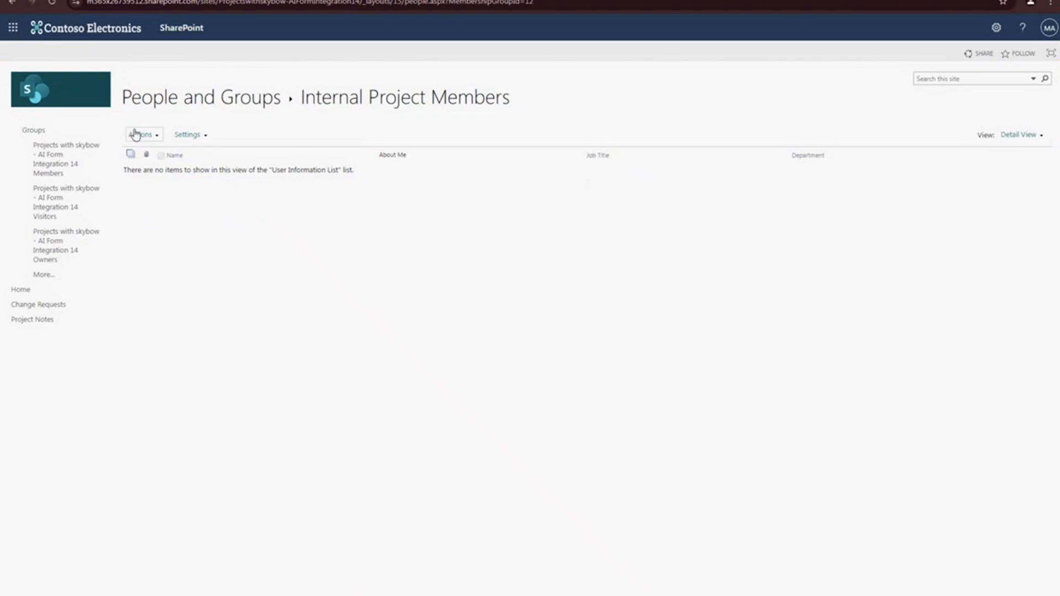
{"action": "left_click", "coordinate": [135, 135]}
{"action": "left_click", "coordinate": [158, 137]}
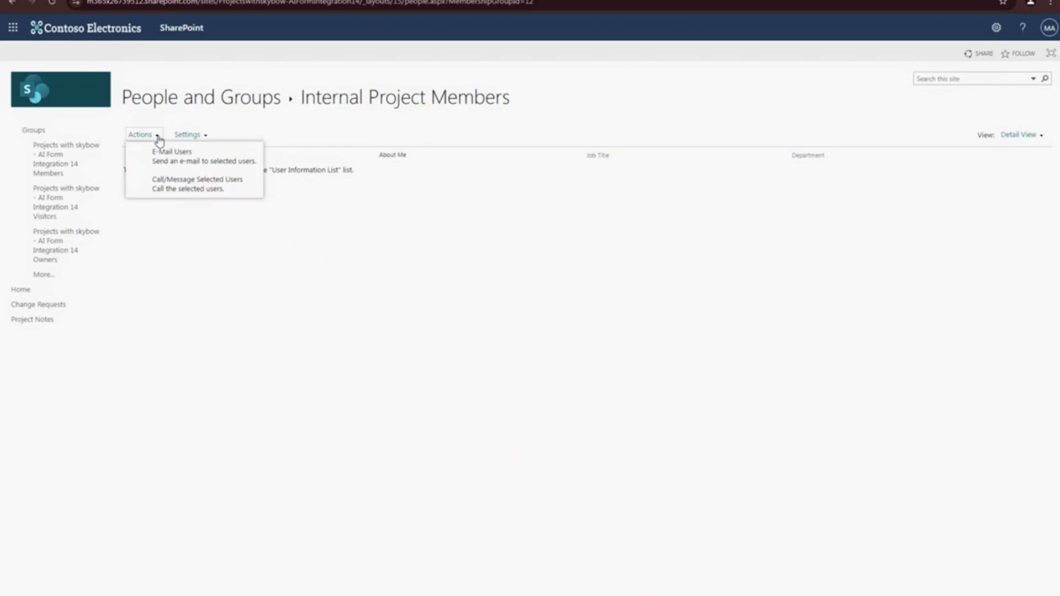
{"action": "left_click", "coordinate": [202, 138]}
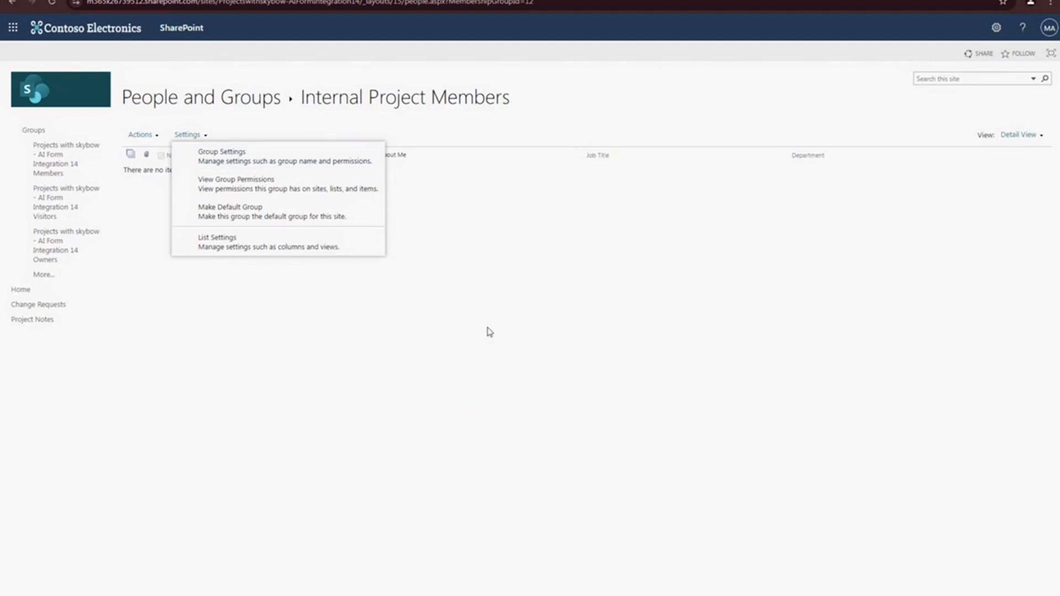
{"action": "left_click", "coordinate": [322, 351]}
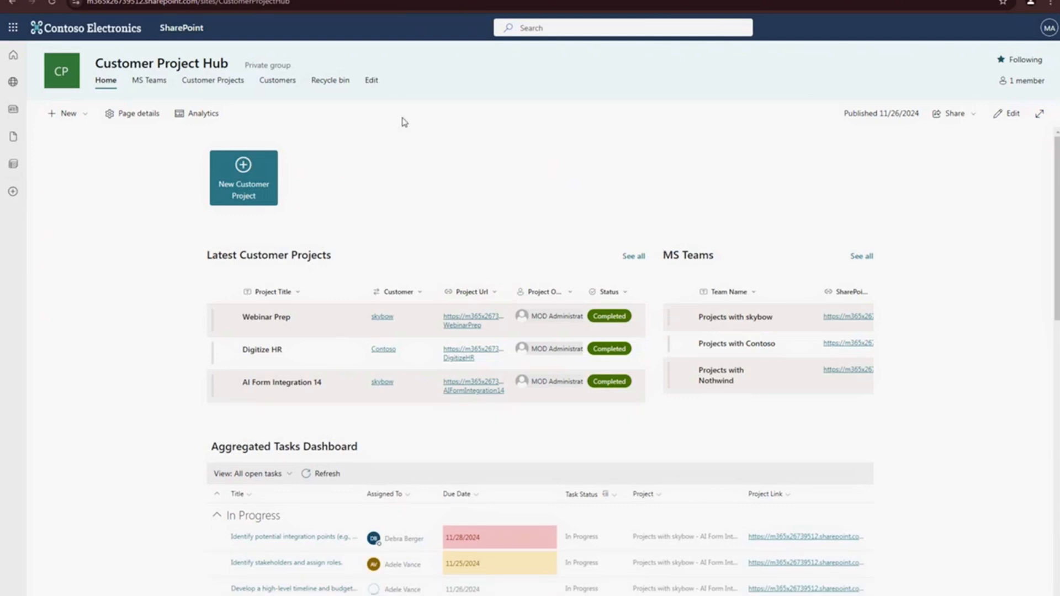
- Examine the Aggregated Tasks Dashboard on the Customer Project Hub home page
{"action": "left_click_drag", "start_coordinate": [212, 447], "coordinate": [391, 445]}
{"action": "left_click", "coordinate": [400, 445]}
{"action": "scroll", "coordinate": [511, 417], "scroll_direction": "down", "scroll_amount": 2}
{"action": "scroll", "coordinate": [510, 417], "scroll_direction": "down", "scroll_amount": 1}
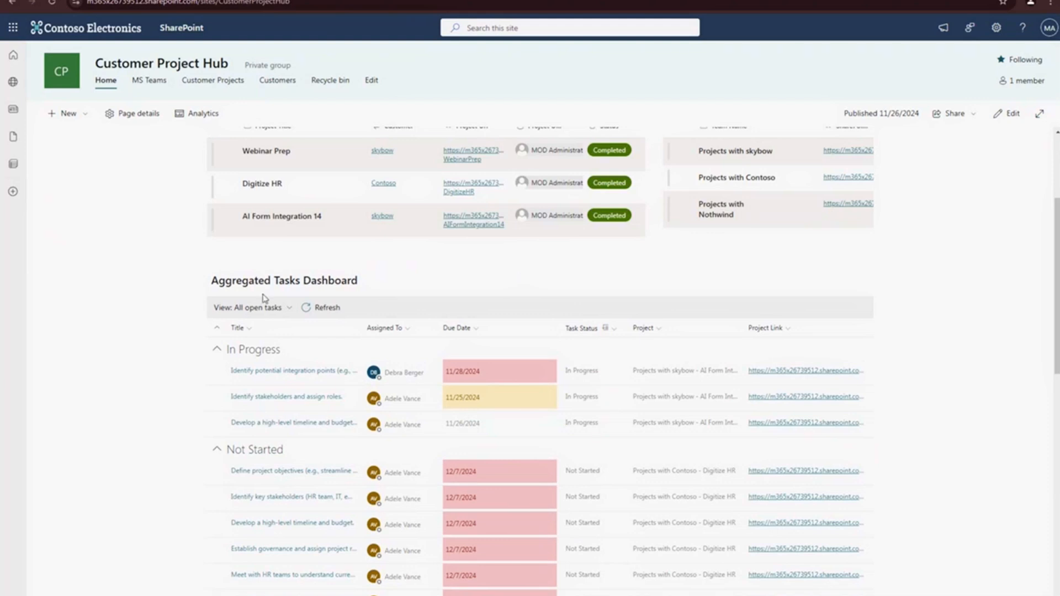
{"action": "left_click_drag", "start_coordinate": [213, 282], "coordinate": [375, 283]}
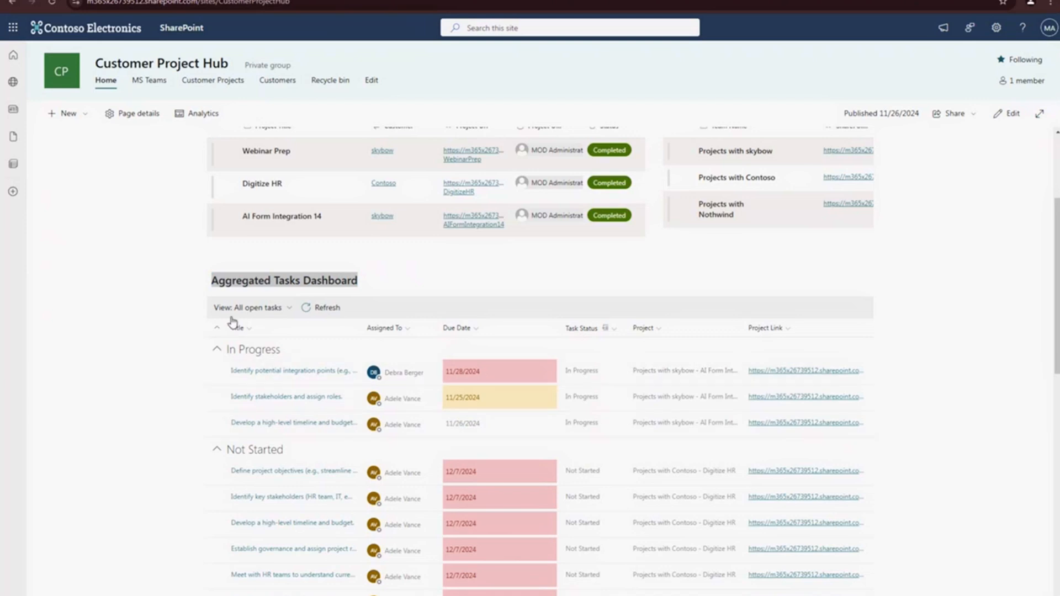
{"action": "left_click", "coordinate": [424, 277]}
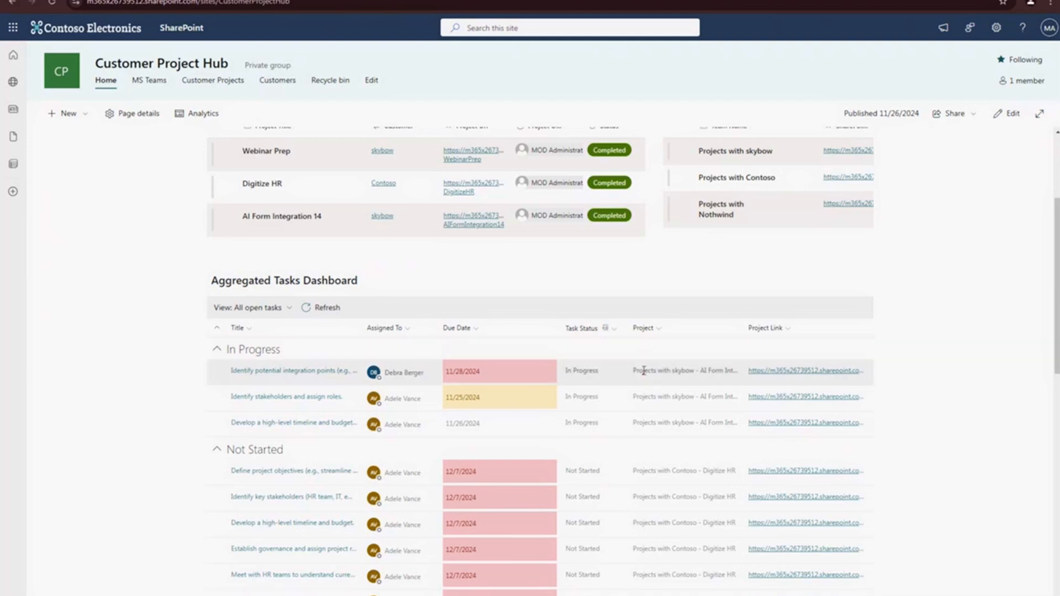
- Widen the dashboard's Project column and compare the source projects of the In Progress and Not Started tasks
{"action": "left_click_drag", "start_coordinate": [703, 371], "coordinate": [735, 371]}
{"action": "mouse_move", "coordinate": [744, 329]}
{"action": "left_mouse_down"}
{"action": "mouse_move", "coordinate": [783, 328]}
{"action": "mouse_move", "coordinate": [757, 329]}
{"action": "left_mouse_up"}
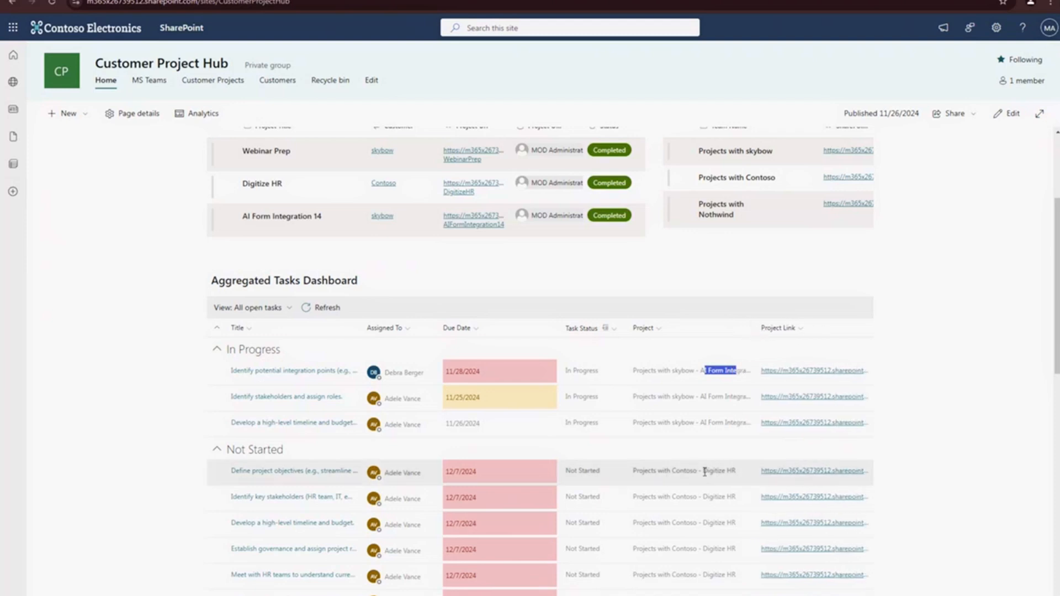
{"action": "left_click_drag", "start_coordinate": [703, 471], "coordinate": [740, 471]}
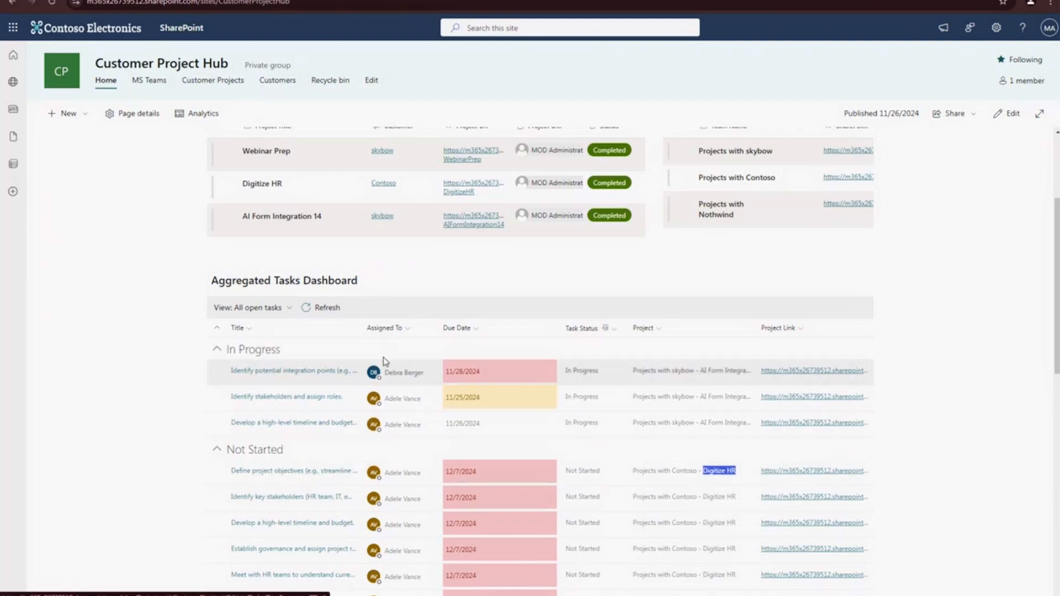
- Switch the Aggregated Tasks Dashboard to the My open tasks view, examine it, and return to All open tasks
{"action": "left_click", "coordinate": [250, 308]}
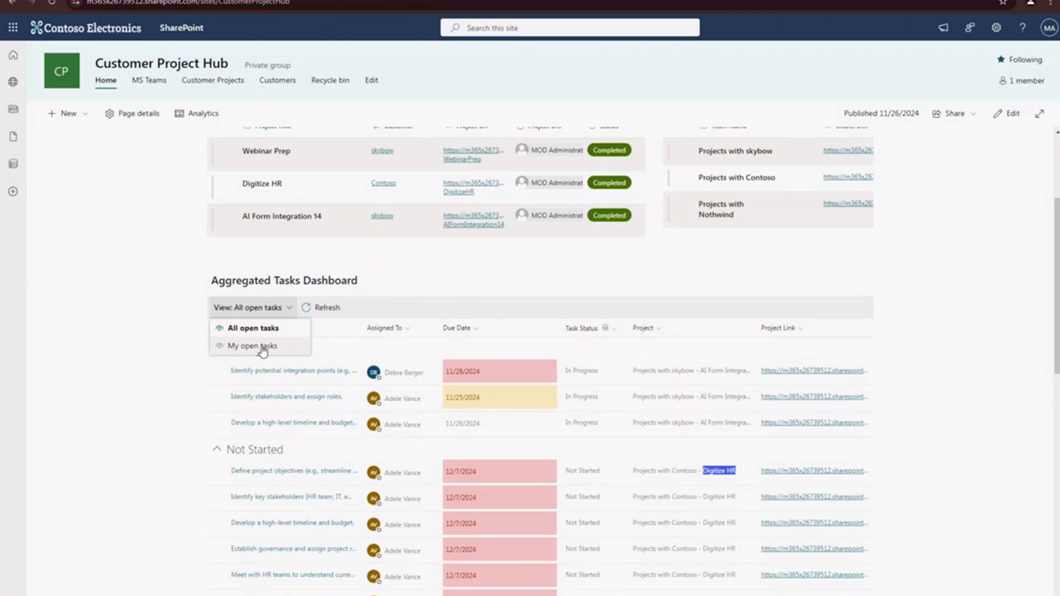
{"action": "left_click", "coordinate": [263, 346]}
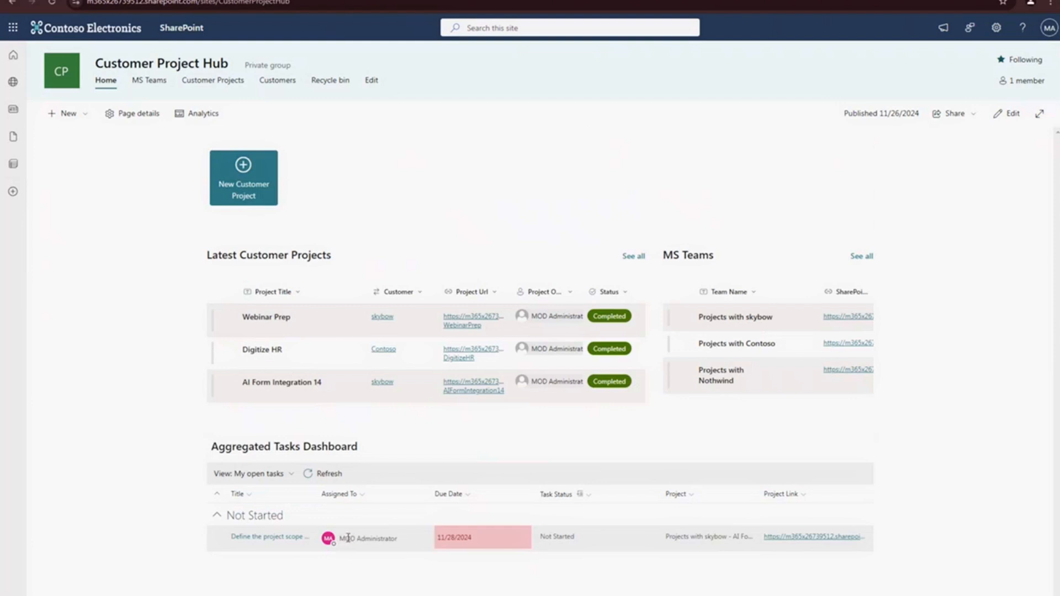
{"action": "left_click", "coordinate": [259, 474]}
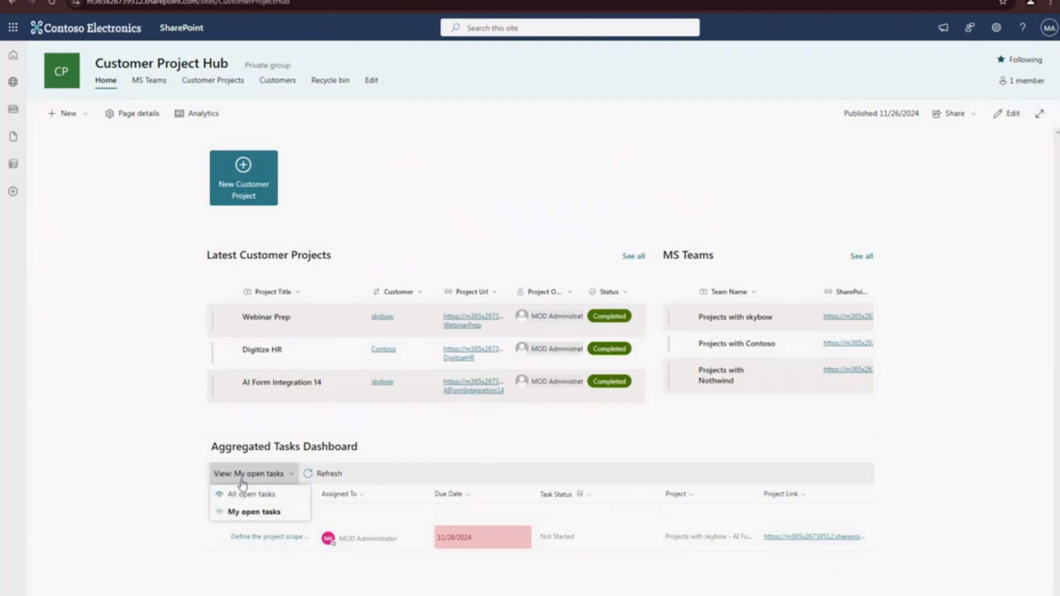
{"action": "left_click", "coordinate": [245, 493]}
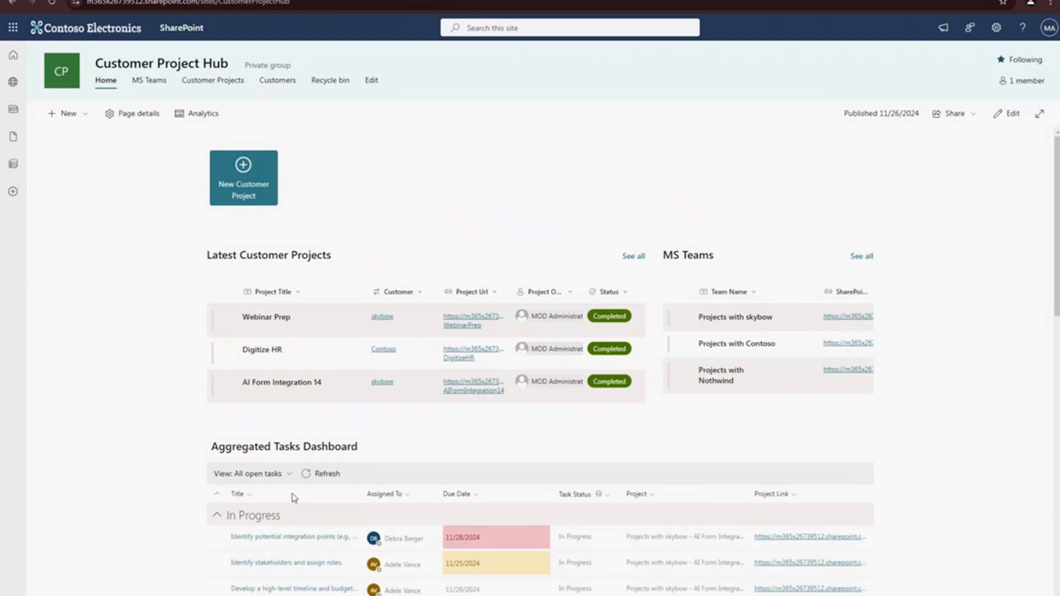
- Set the Task Status of "Conduct stakeholder interviews to understand needs." to In Progress, save it and refresh the Aggregated Tasks Dashboard
{"action": "scroll", "coordinate": [293, 495], "scroll_direction": "down", "scroll_amount": 5}
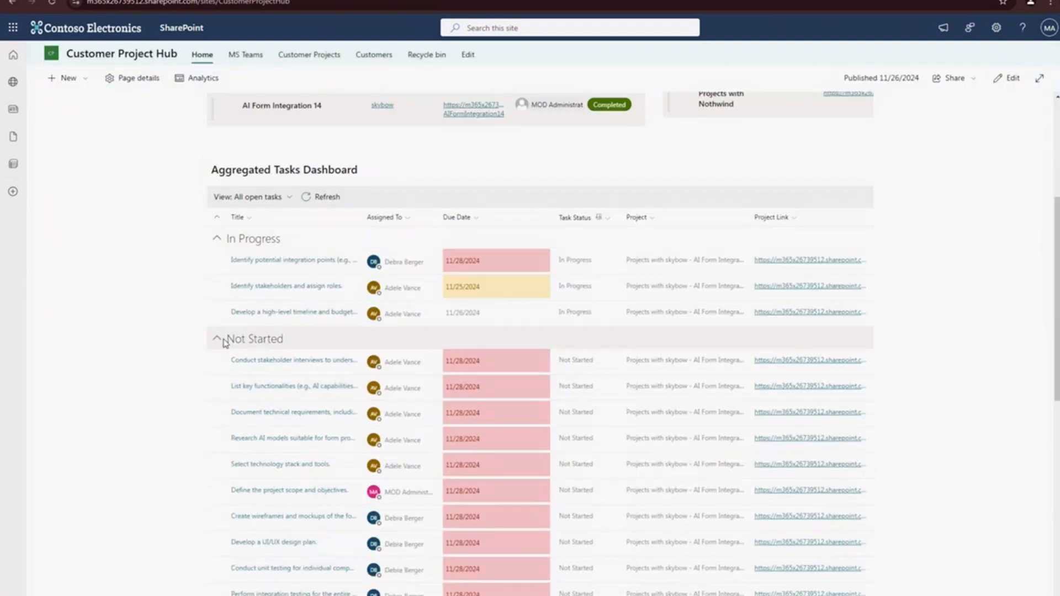
{"action": "left_click", "coordinate": [281, 363]}
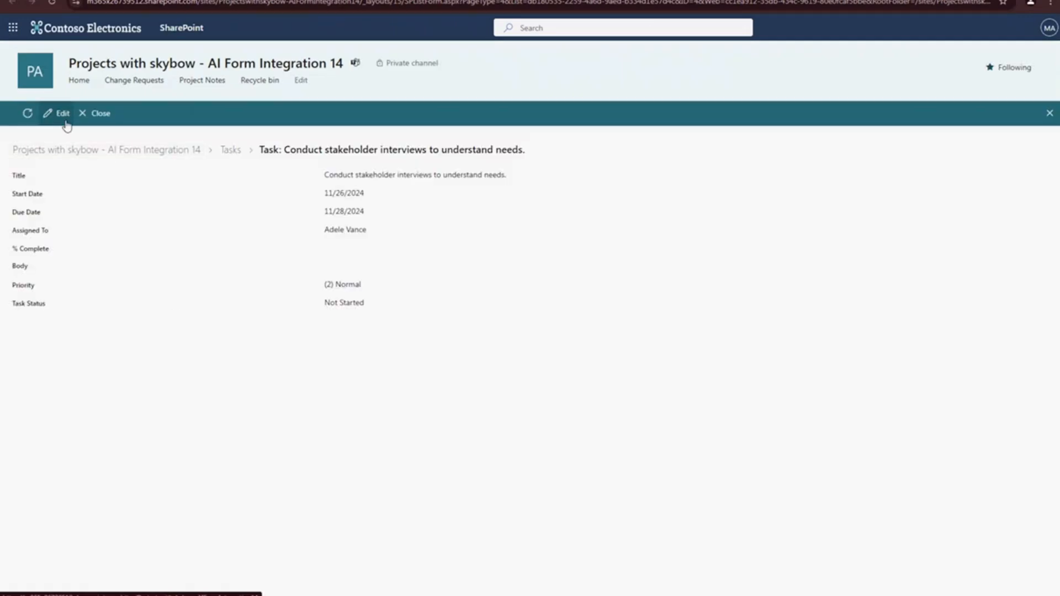
{"action": "left_click", "coordinate": [63, 115]}
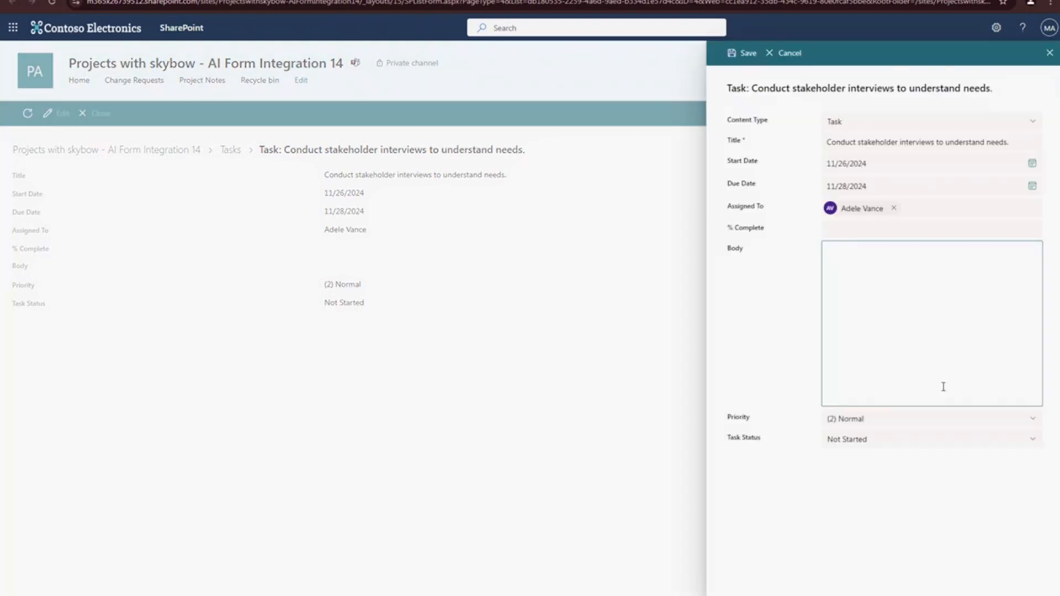
{"action": "left_click", "coordinate": [862, 463]}
{"action": "left_click", "coordinate": [838, 501]}
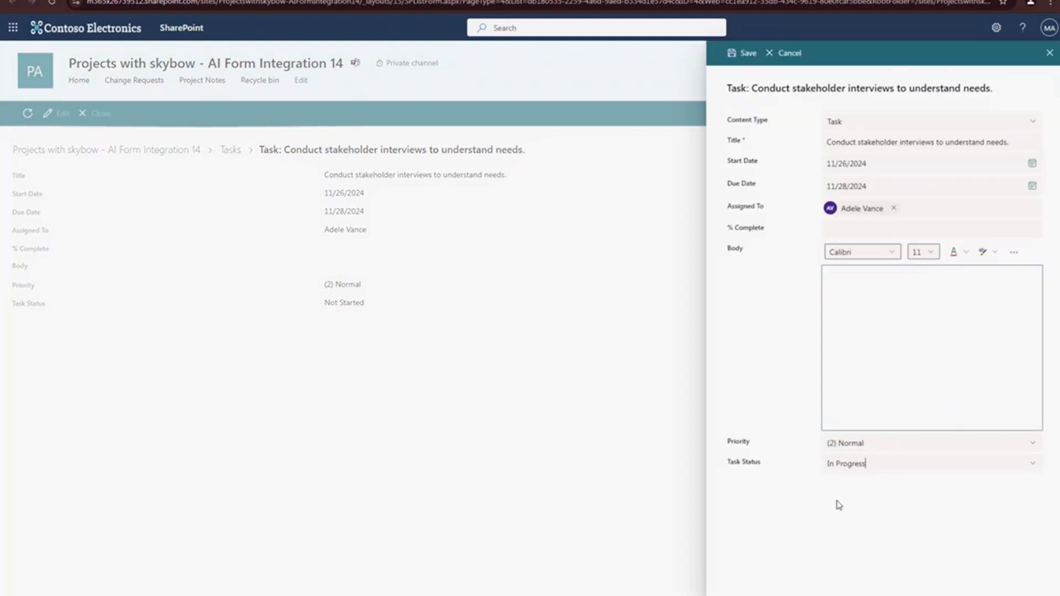
{"action": "left_click", "coordinate": [845, 227]}
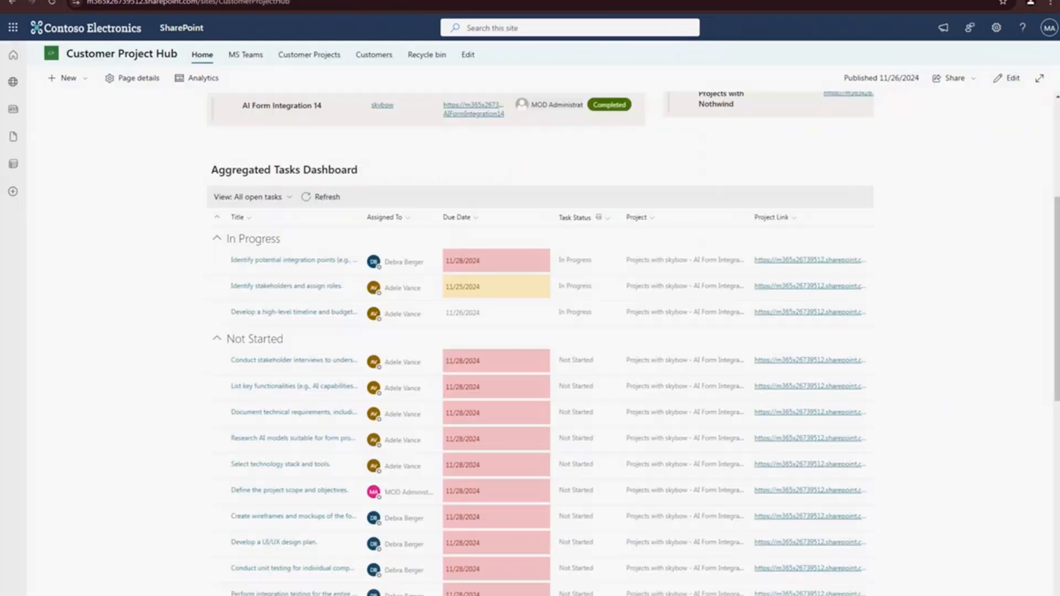
{"action": "left_click", "coordinate": [327, 199]}
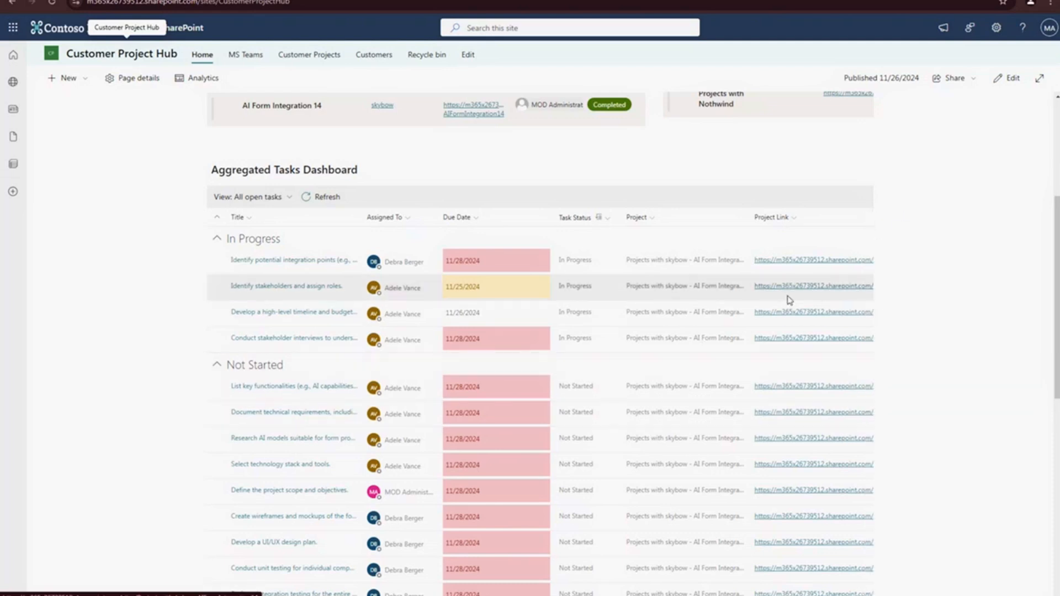
- Open the AI Form Integration 14 site through a dashboard project link and examine the open tasks in its Tasks section
{"action": "left_click", "coordinate": [799, 440]}
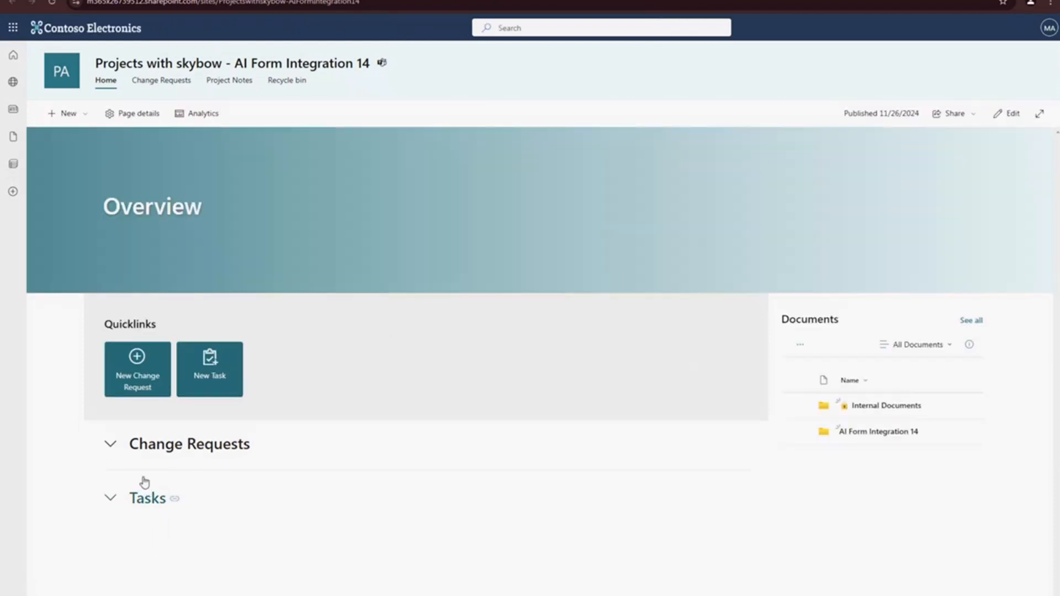
{"action": "left_click", "coordinate": [150, 500]}
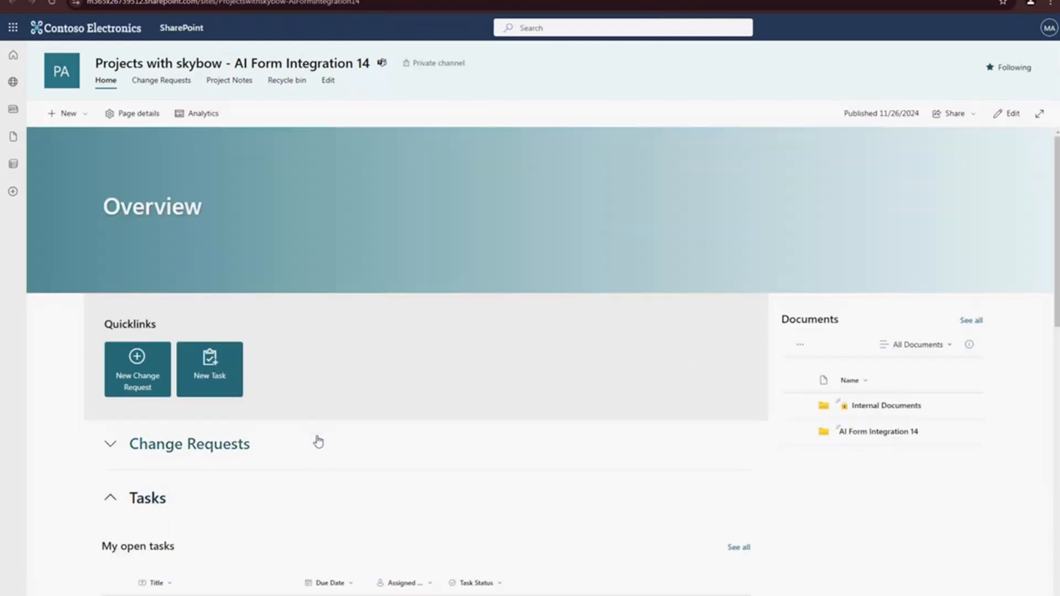
{"action": "scroll", "coordinate": [331, 470], "scroll_direction": "down", "scroll_amount": 3}
{"action": "scroll", "coordinate": [334, 471], "scroll_direction": "down", "scroll_amount": 5}
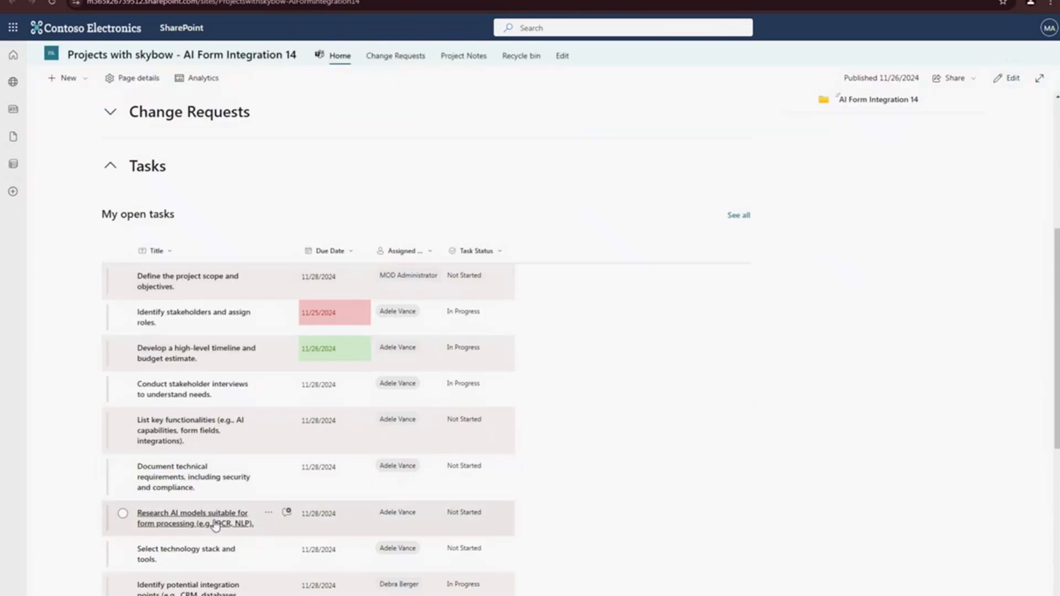
{"action": "scroll", "coordinate": [284, 511], "scroll_direction": "down", "scroll_amount": 5}
{"action": "scroll", "coordinate": [216, 533], "scroll_direction": "up", "scroll_amount": 15}
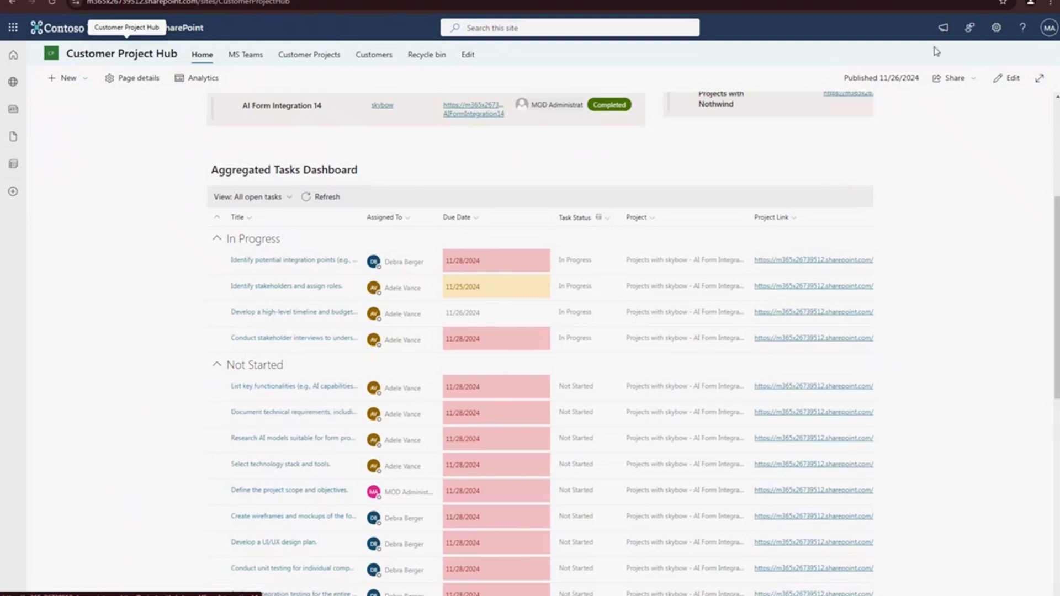
- Put the Customer Project Hub home page into edit mode and open the properties of the Aggregated Tasks Dashboard web part
{"action": "left_click", "coordinate": [1012, 80]}
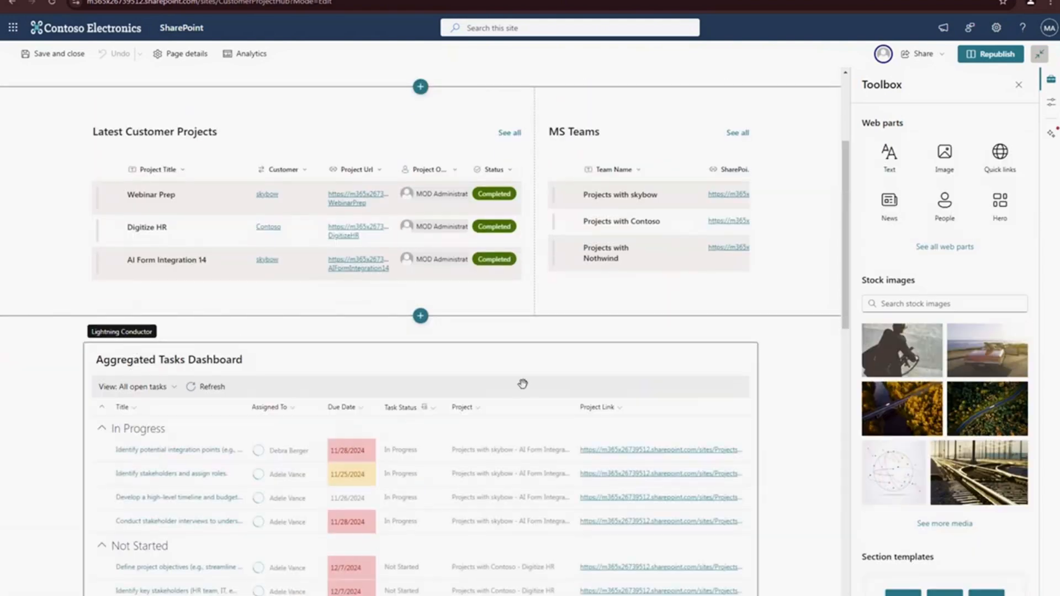
{"action": "left_click", "coordinate": [187, 367]}
{"action": "left_click", "coordinate": [117, 82]}
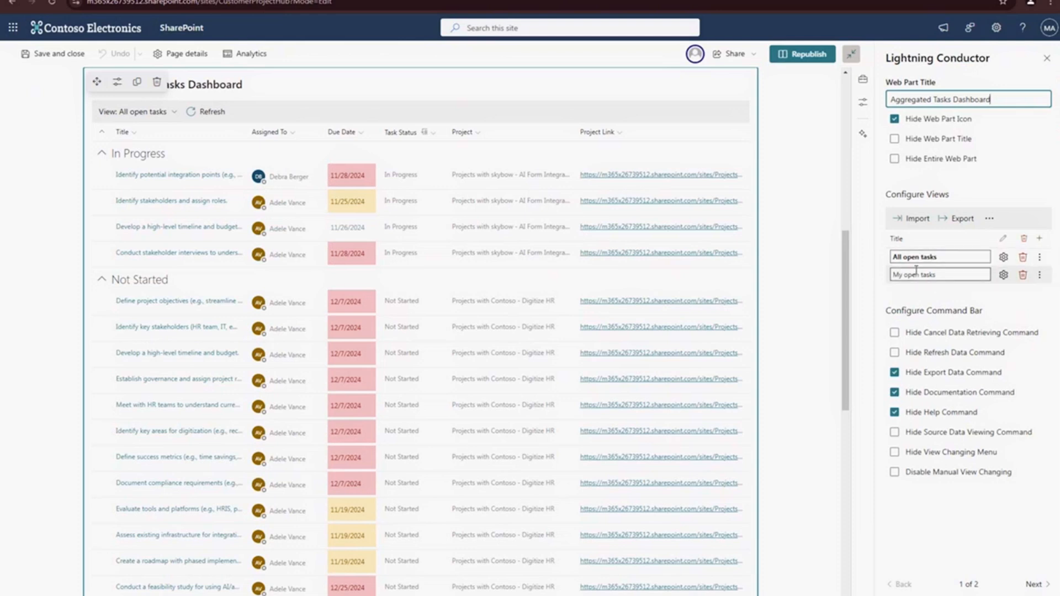
- Examine the All open tasks view's data source, column, display and grouping settings, and close the configuration without saving
{"action": "left_click", "coordinate": [1003, 257]}
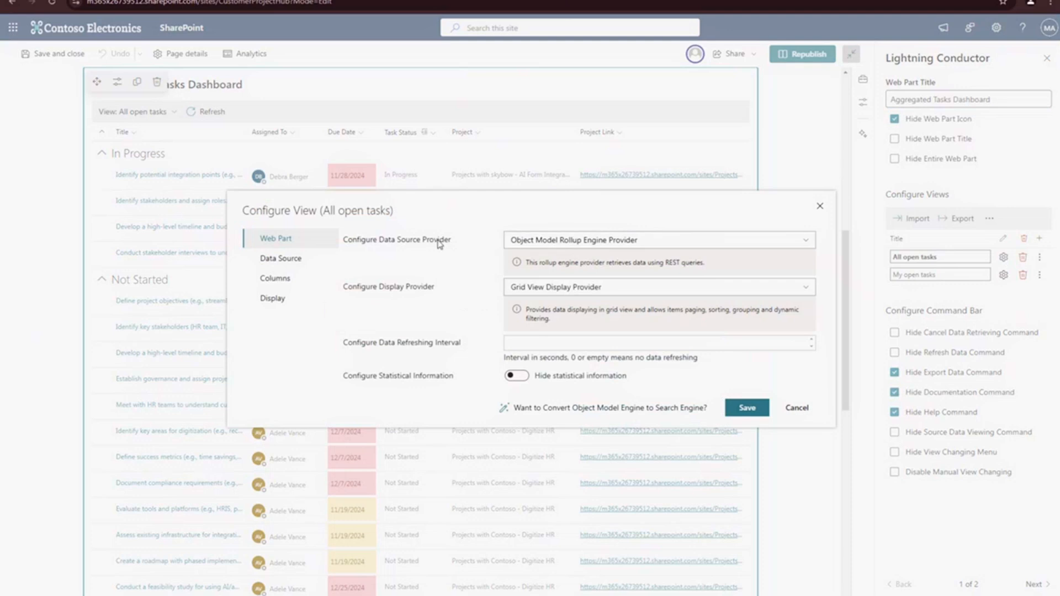
{"action": "left_click", "coordinate": [289, 265]}
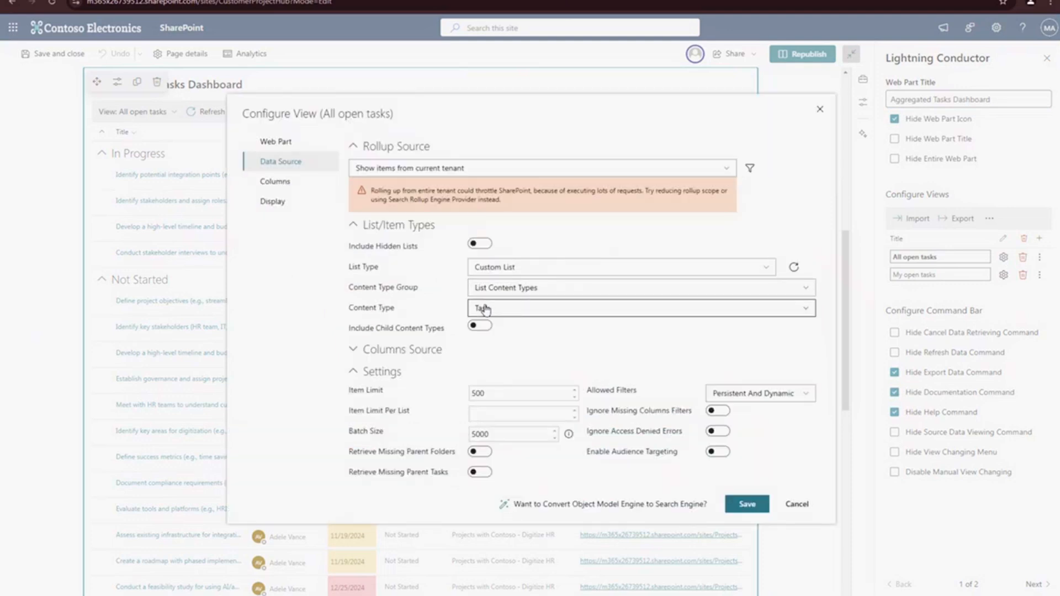
{"action": "left_click", "coordinate": [275, 181]}
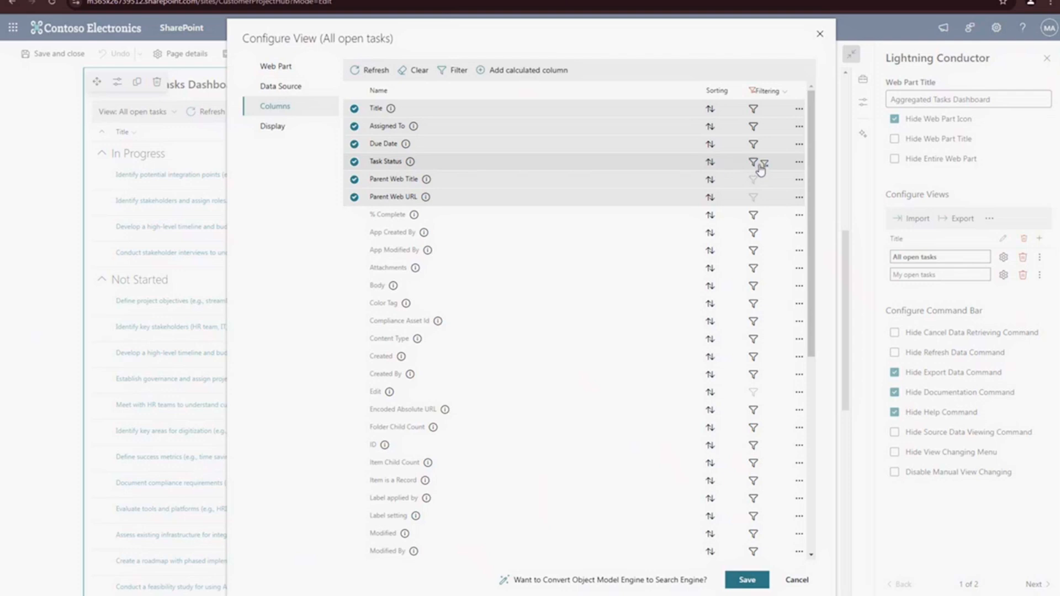
{"action": "left_click", "coordinate": [273, 127]}
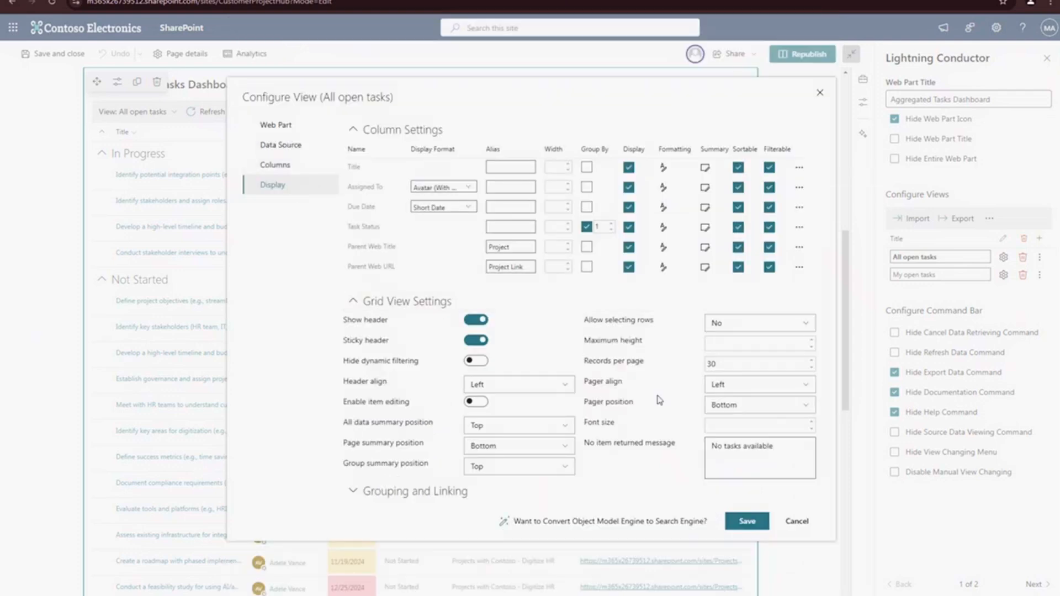
{"action": "left_click", "coordinate": [409, 491]}
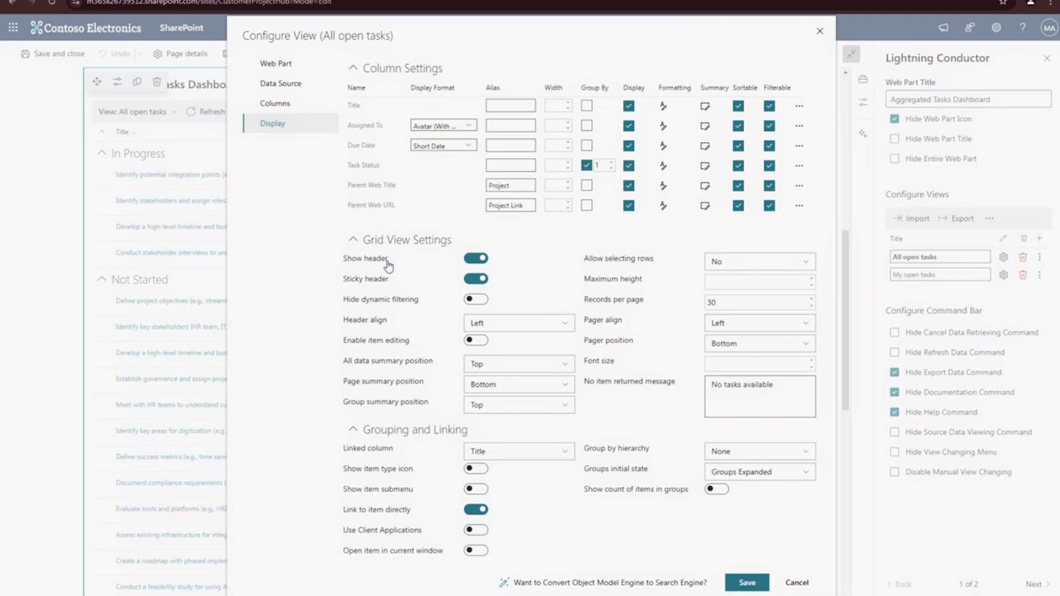
{"action": "left_click", "coordinate": [802, 582]}
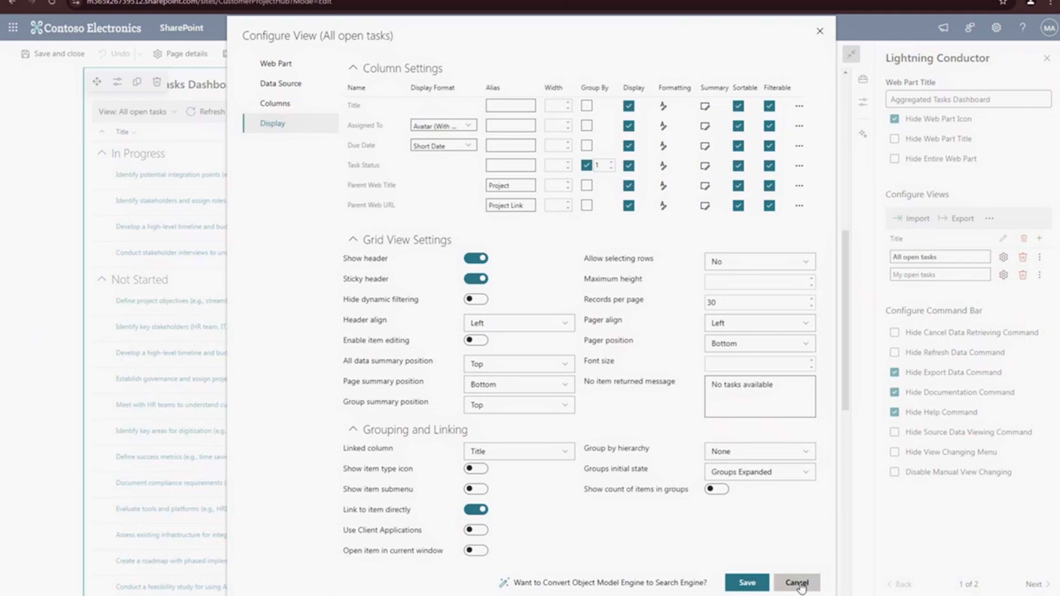